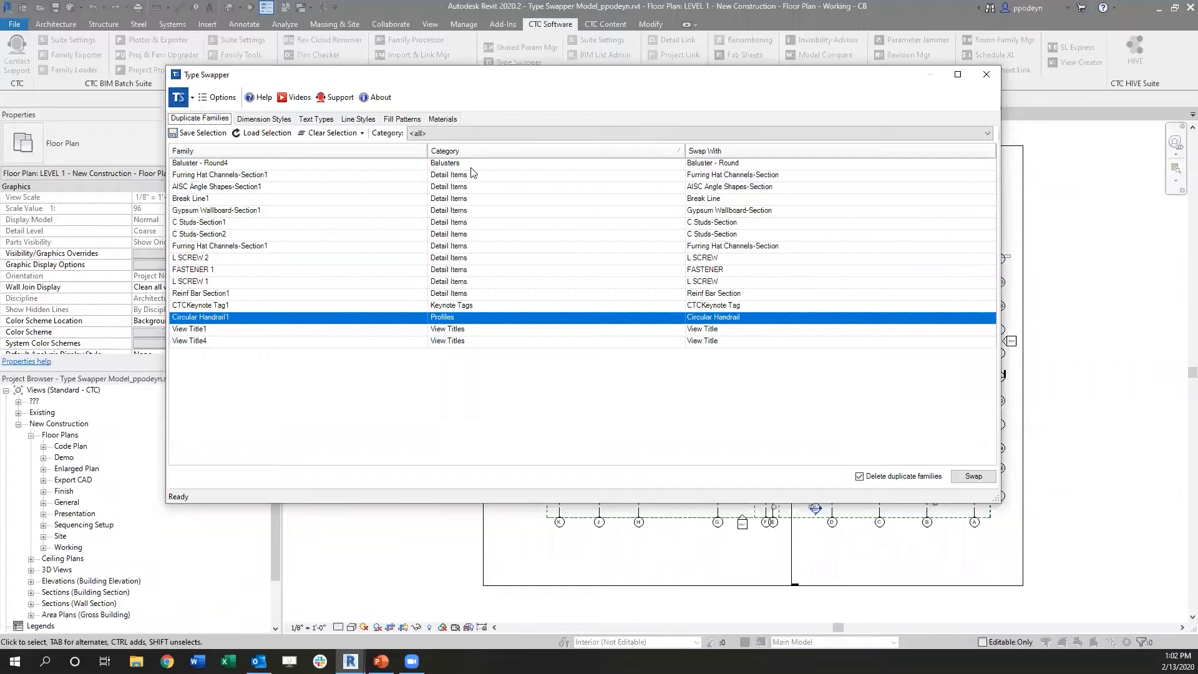
Step: Swap all listed duplicate families with their originals, deleting the duplicates, and review the event log
{"action": "mouse_move", "coordinate": [786, 166]}
{"action": "left_click", "coordinate": [246, 165]}
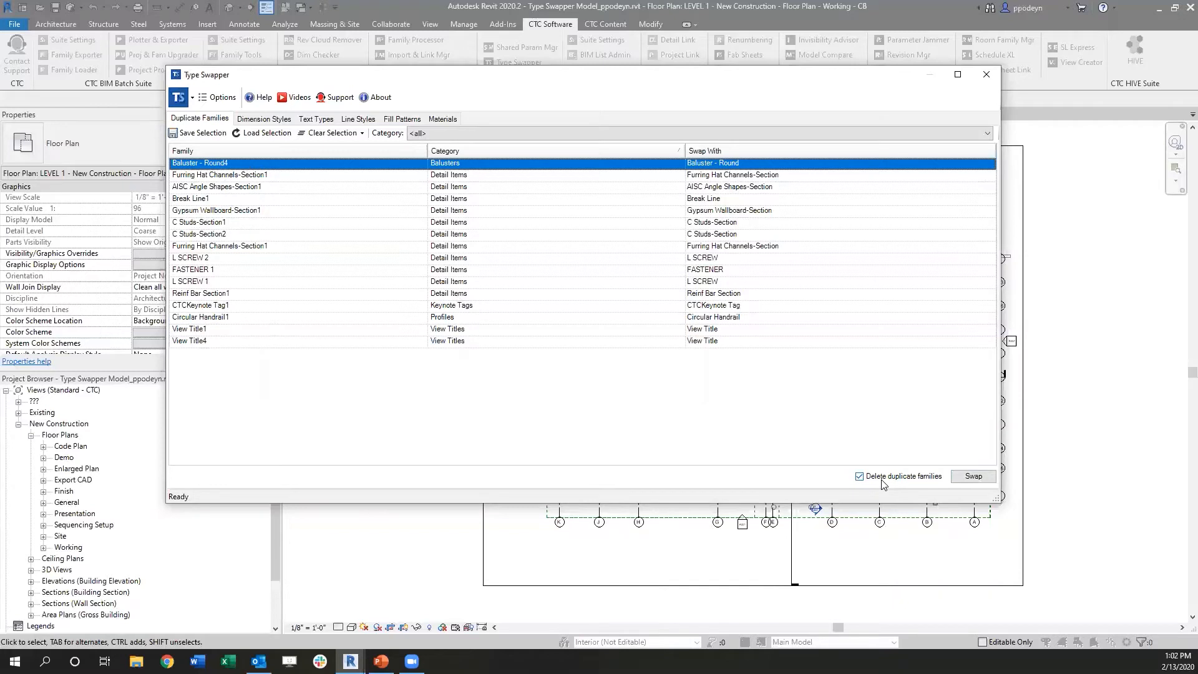
{"action": "left_click", "coordinate": [971, 476]}
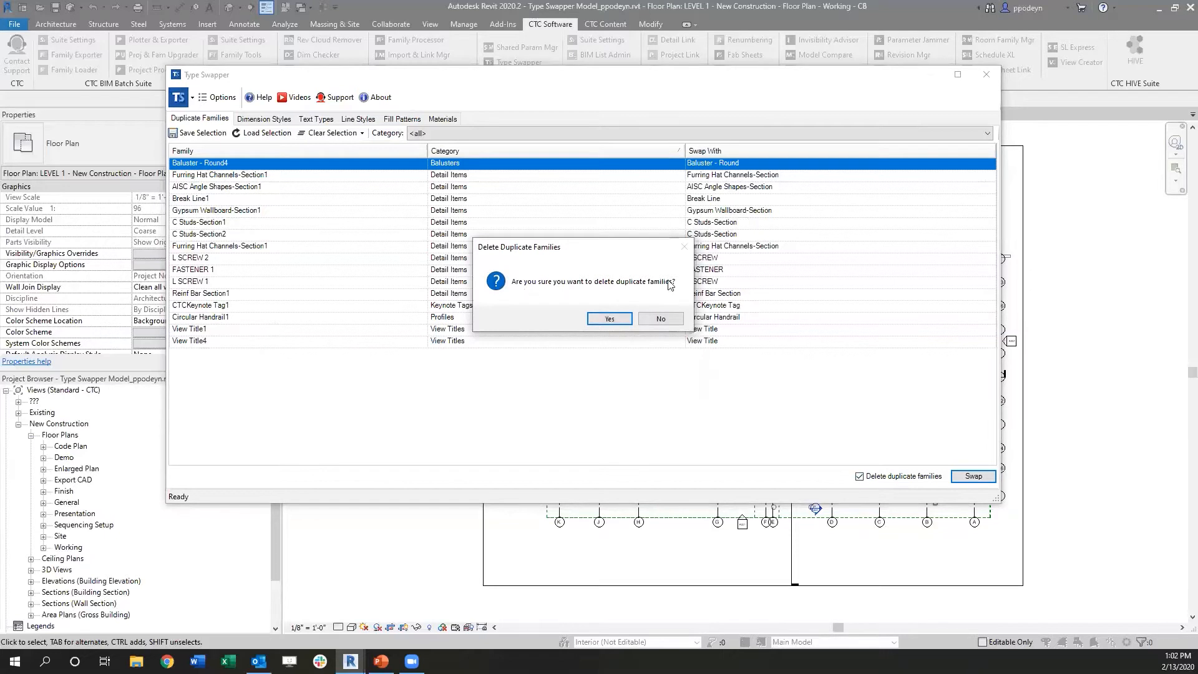
{"action": "left_click", "coordinate": [614, 317]}
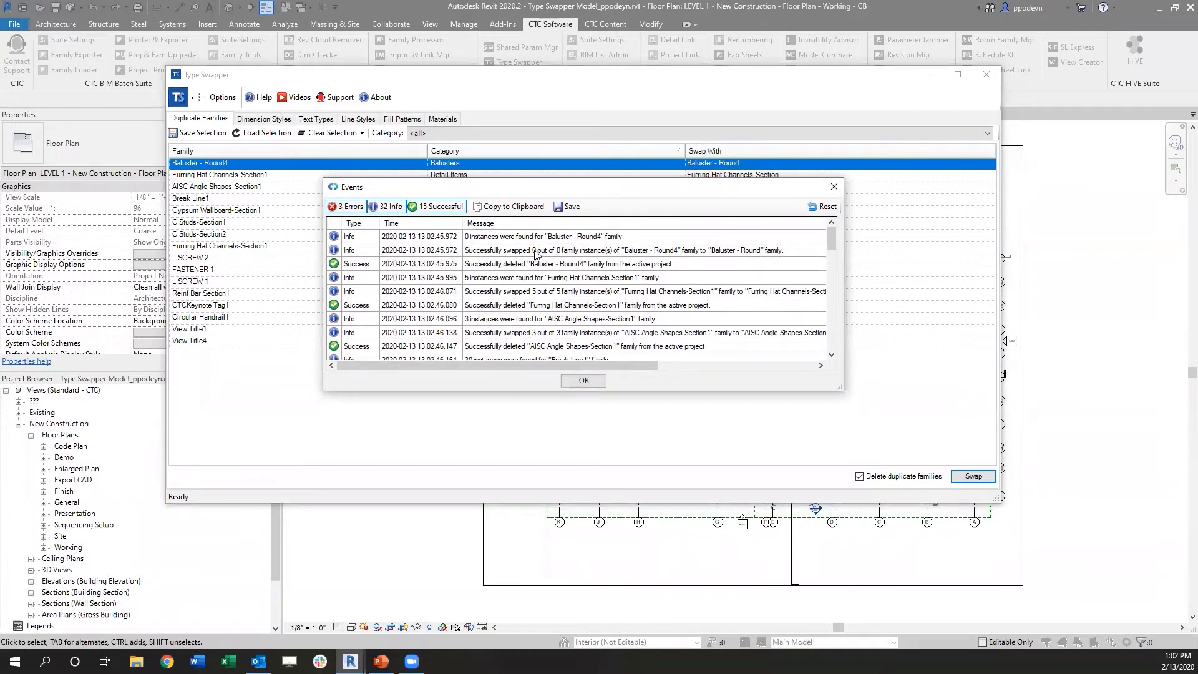
{"action": "scroll", "coordinate": [531, 270], "scroll_direction": "down", "scroll_amount": 9}
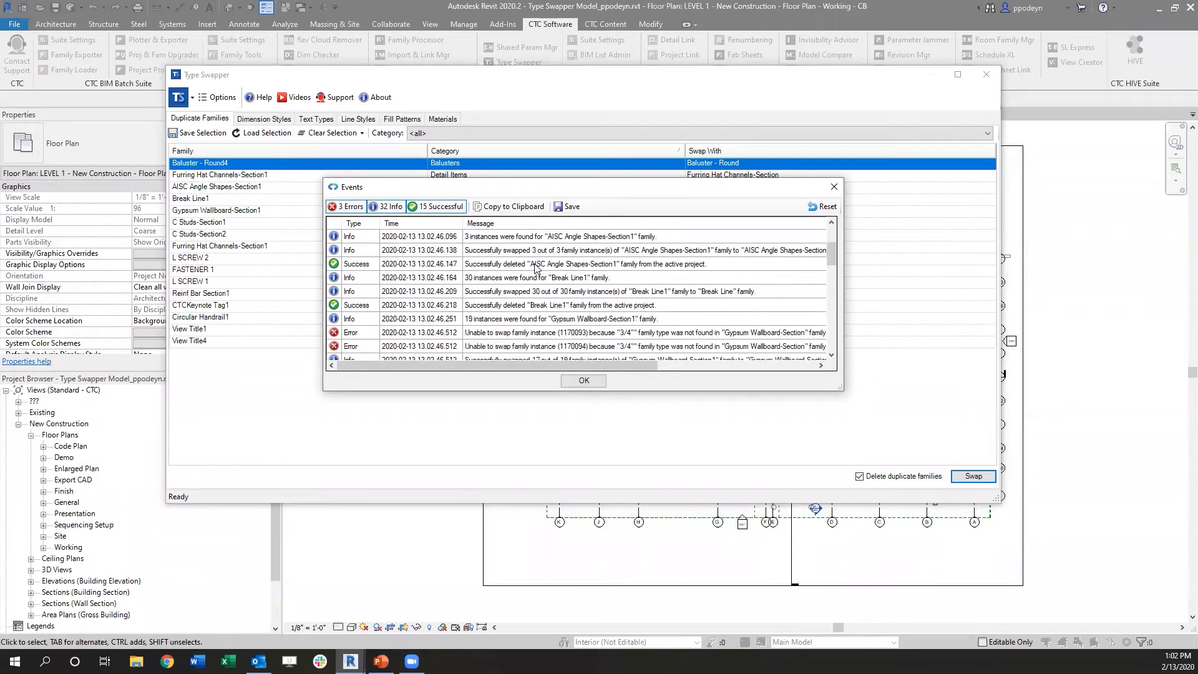
{"action": "scroll", "coordinate": [539, 267], "scroll_direction": "down", "scroll_amount": 4}
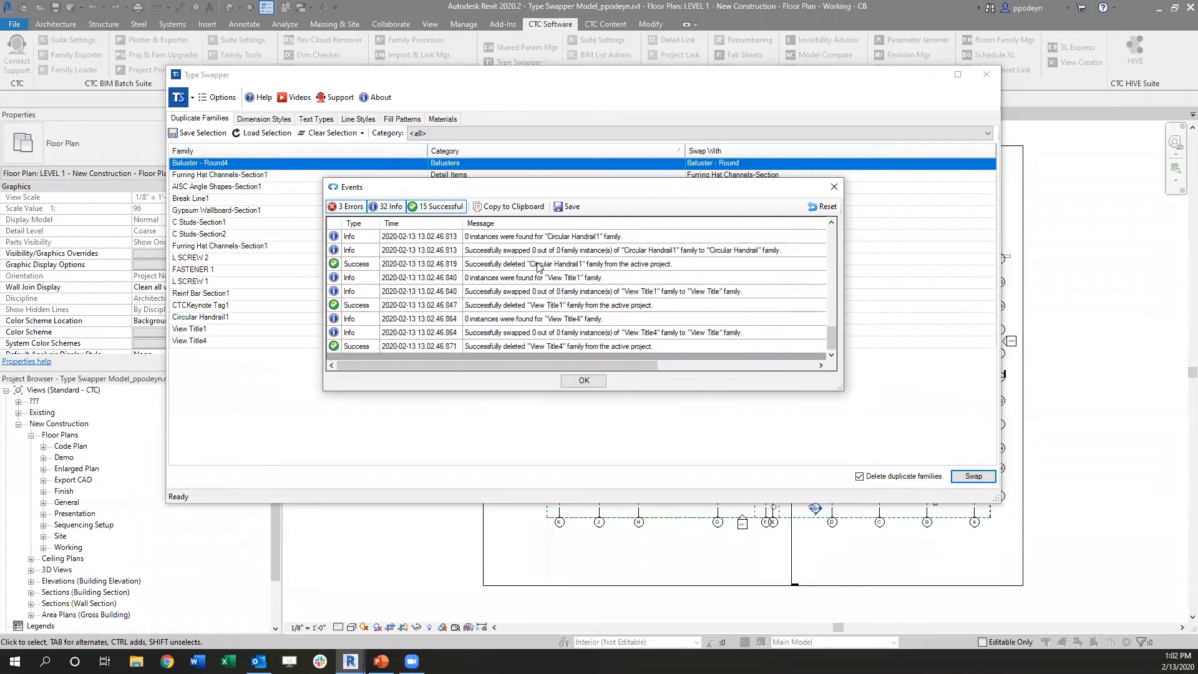
{"action": "scroll", "coordinate": [531, 310], "scroll_direction": "up", "scroll_amount": 15}
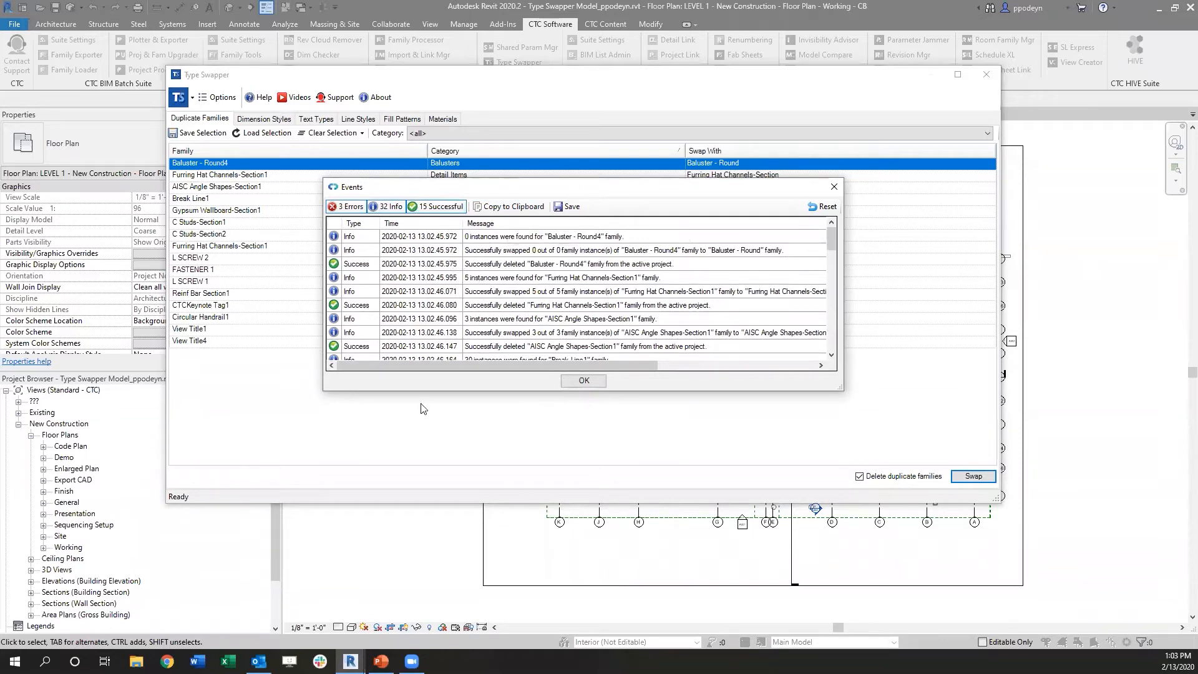
{"action": "left_click", "coordinate": [603, 380]}
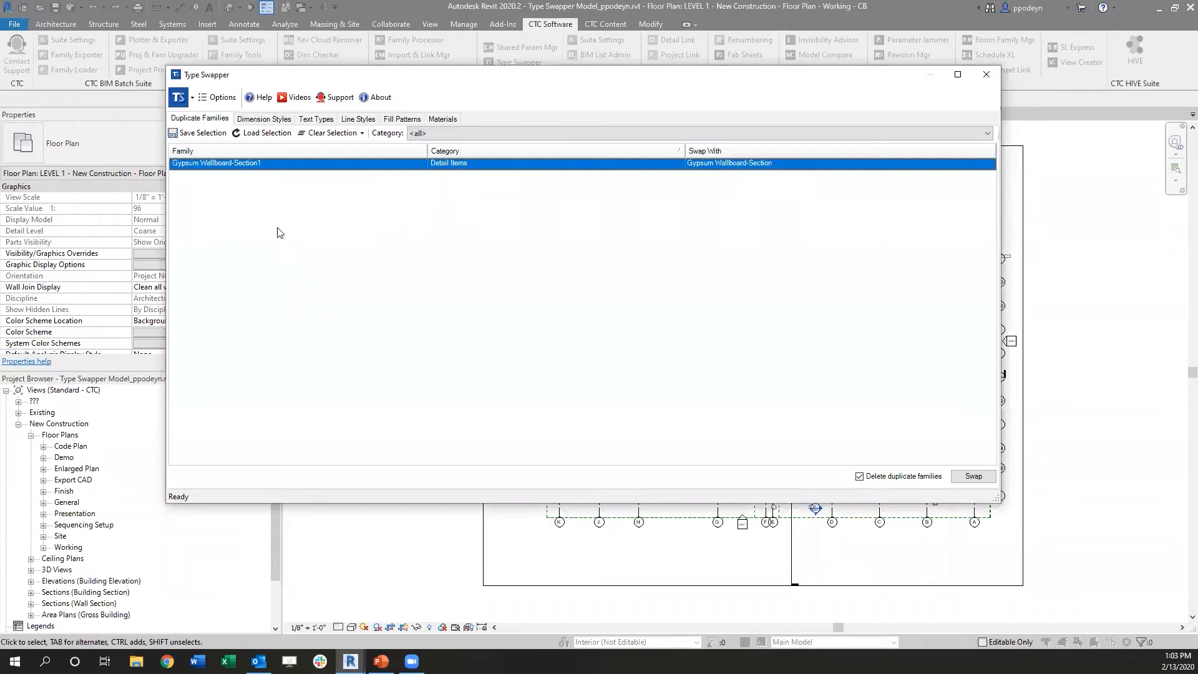
Step: Filter the dimension styles to Linear Dimension Style and swap the "33" type to Linear - 3/32" Arial
{"action": "left_click", "coordinate": [256, 120]}
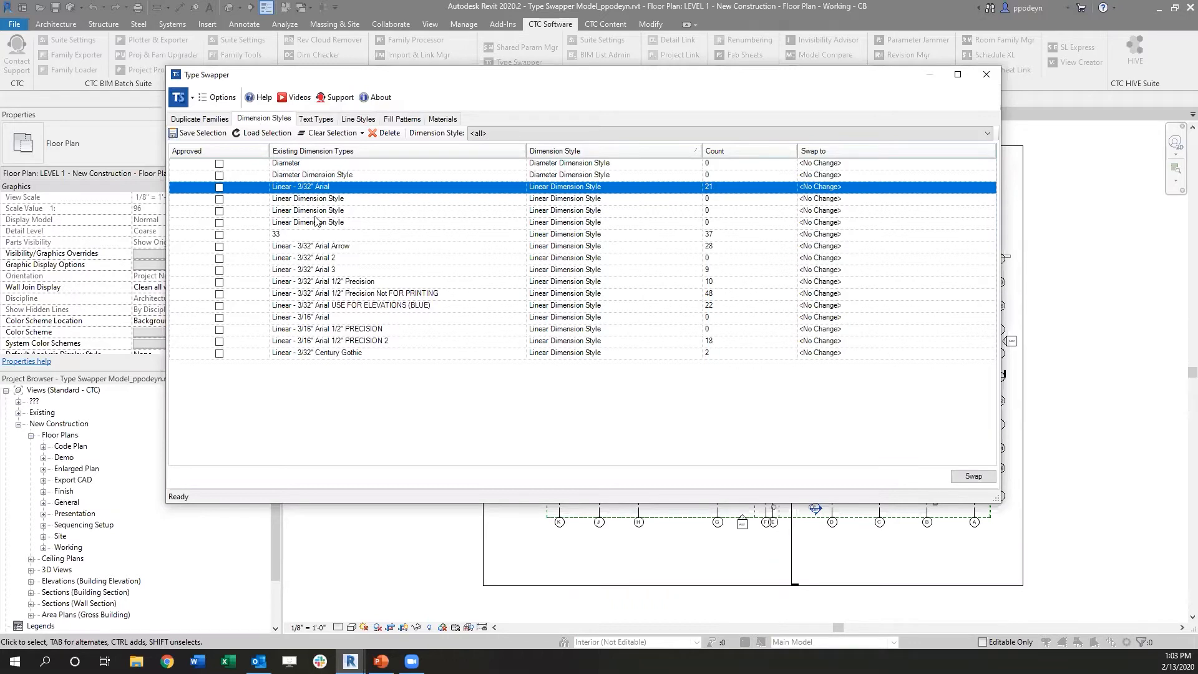
{"action": "left_click", "coordinate": [494, 133]}
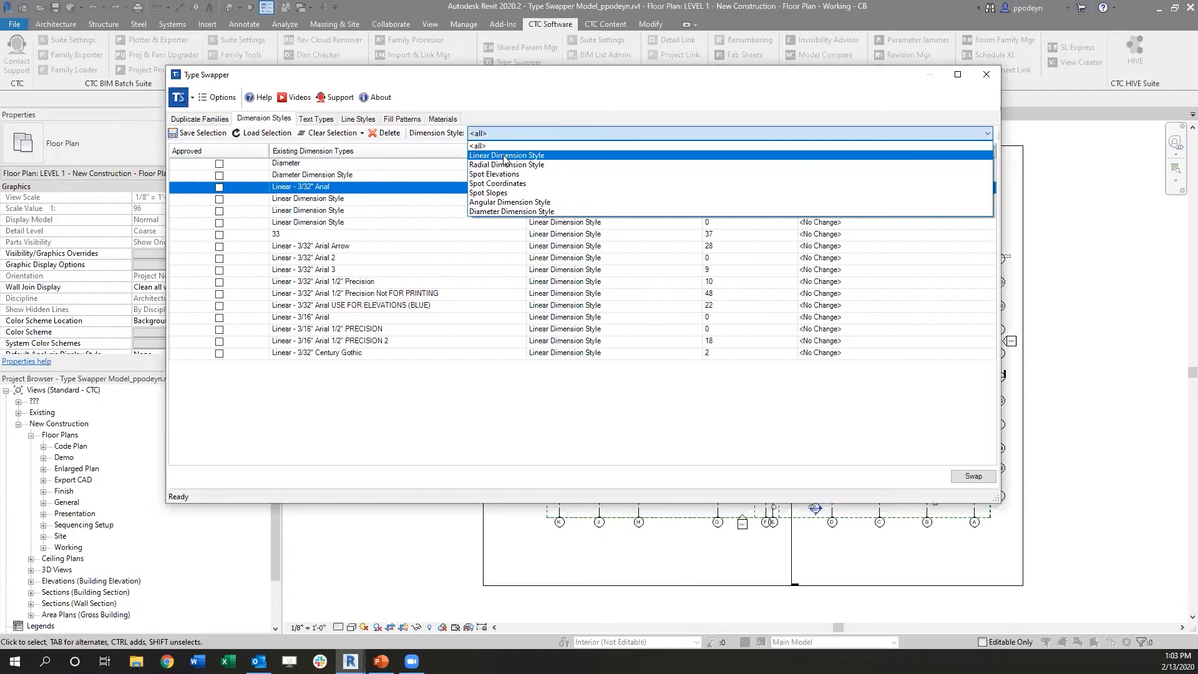
{"action": "left_click", "coordinate": [504, 156]}
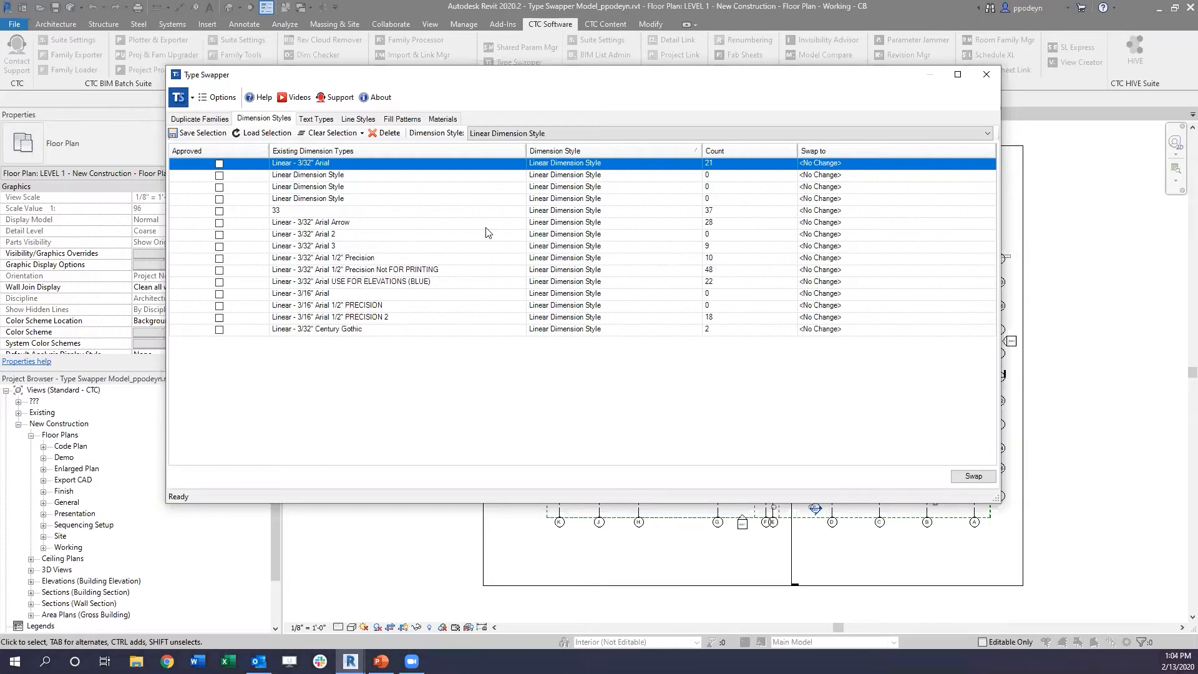
{"action": "left_click", "coordinate": [286, 212]}
{"action": "mouse_move", "coordinate": [922, 215]}
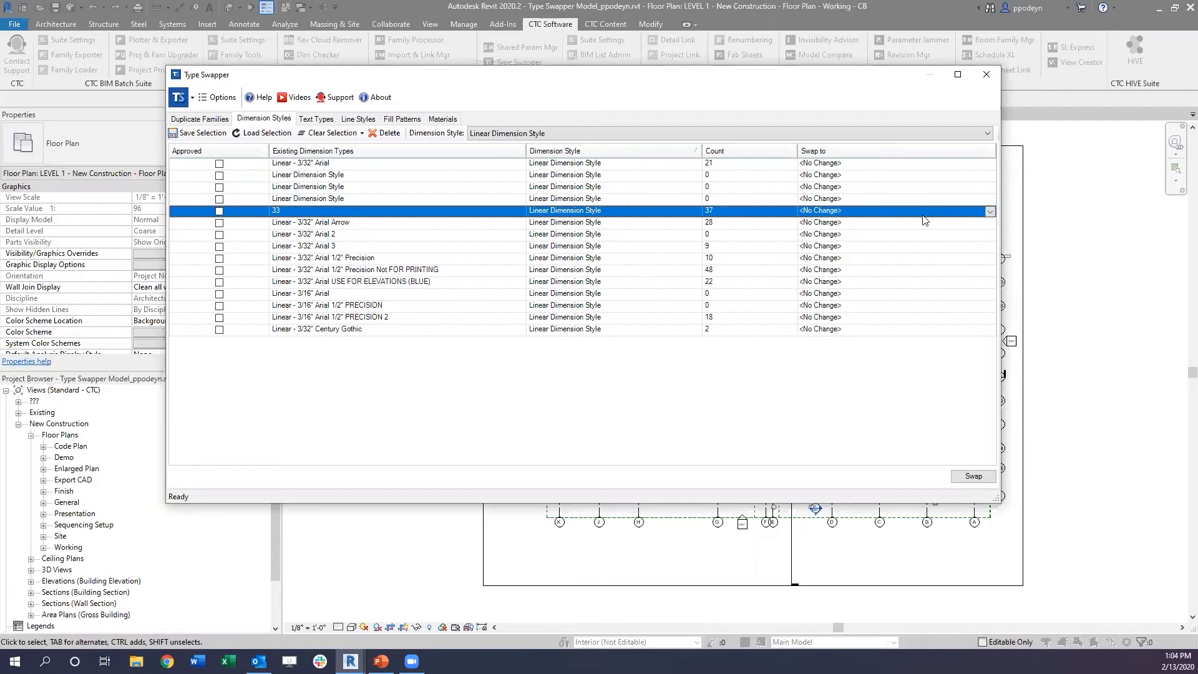
{"action": "left_click", "coordinate": [990, 212]}
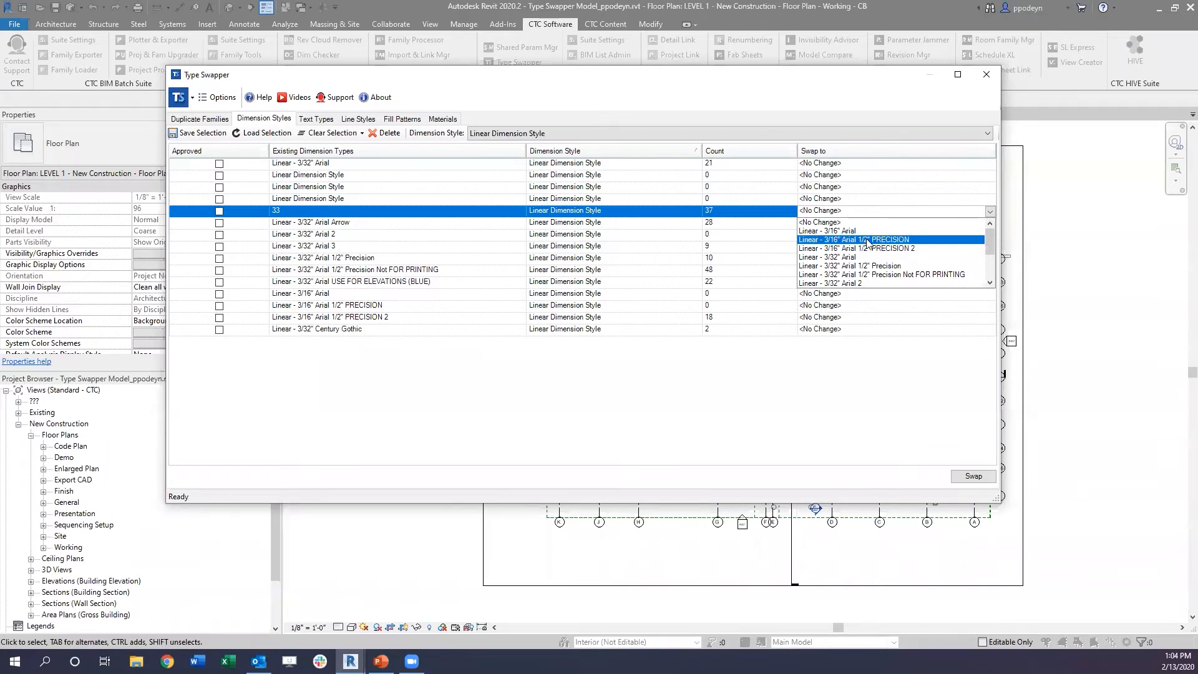
{"action": "left_click", "coordinate": [843, 258]}
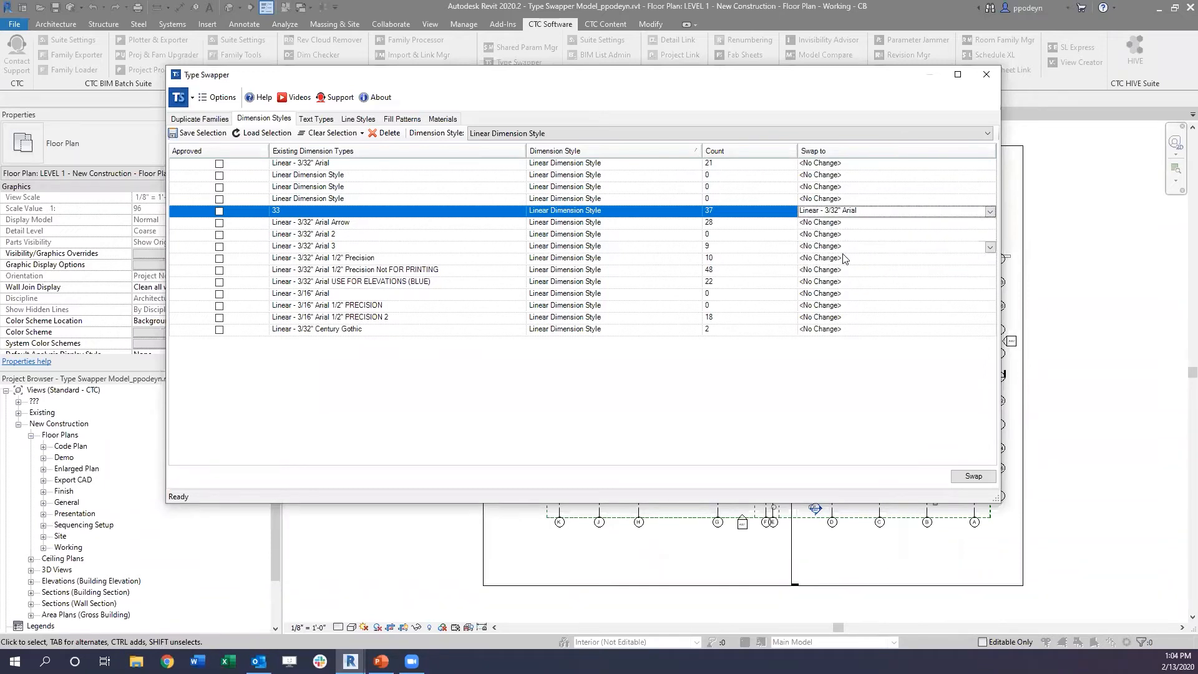
{"action": "left_click", "coordinate": [977, 476]}
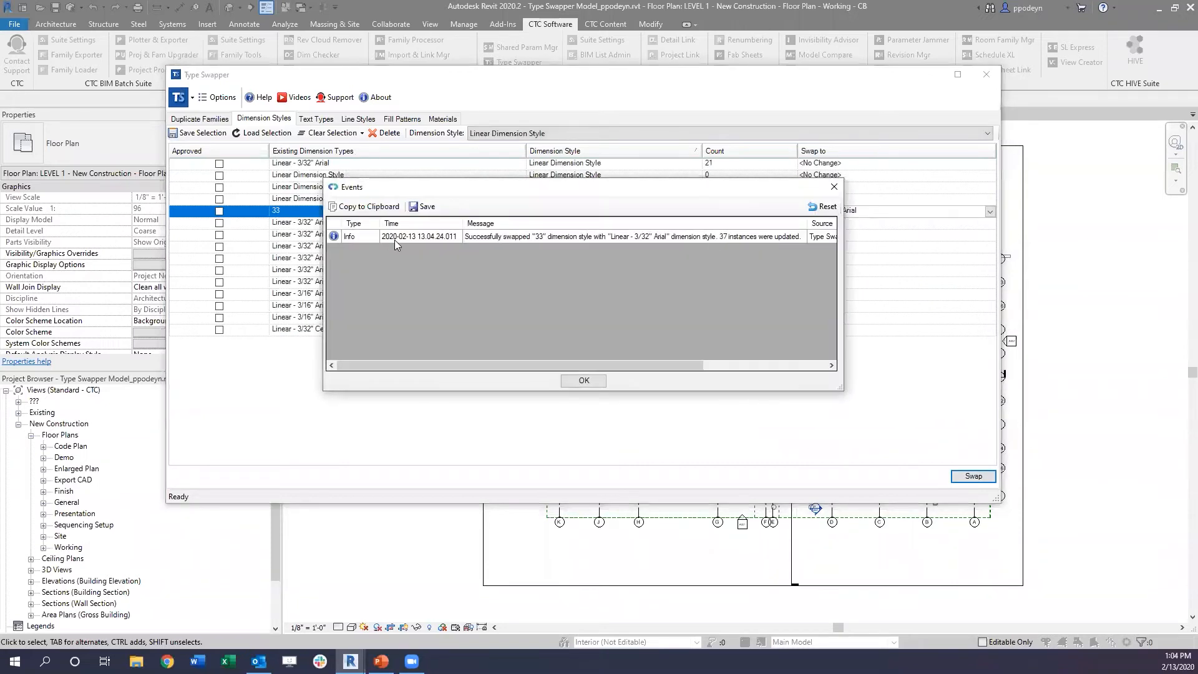
{"action": "left_click_drag", "start_coordinate": [446, 196], "coordinate": [416, 199]}
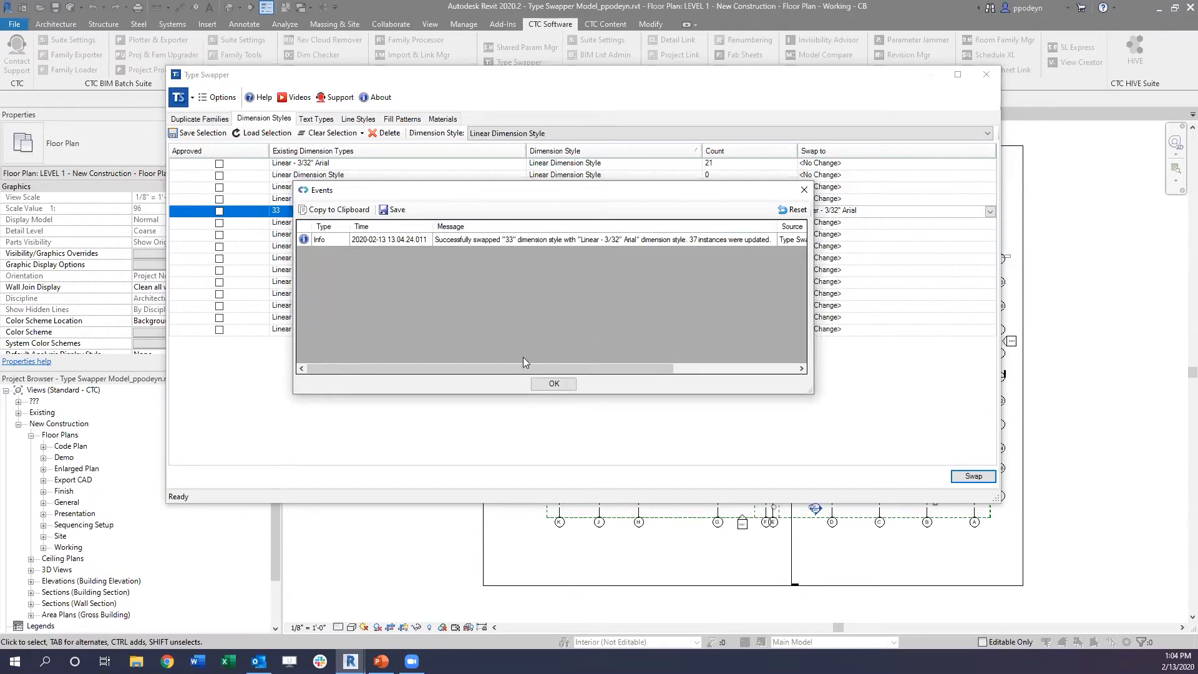
{"action": "left_click", "coordinate": [554, 384]}
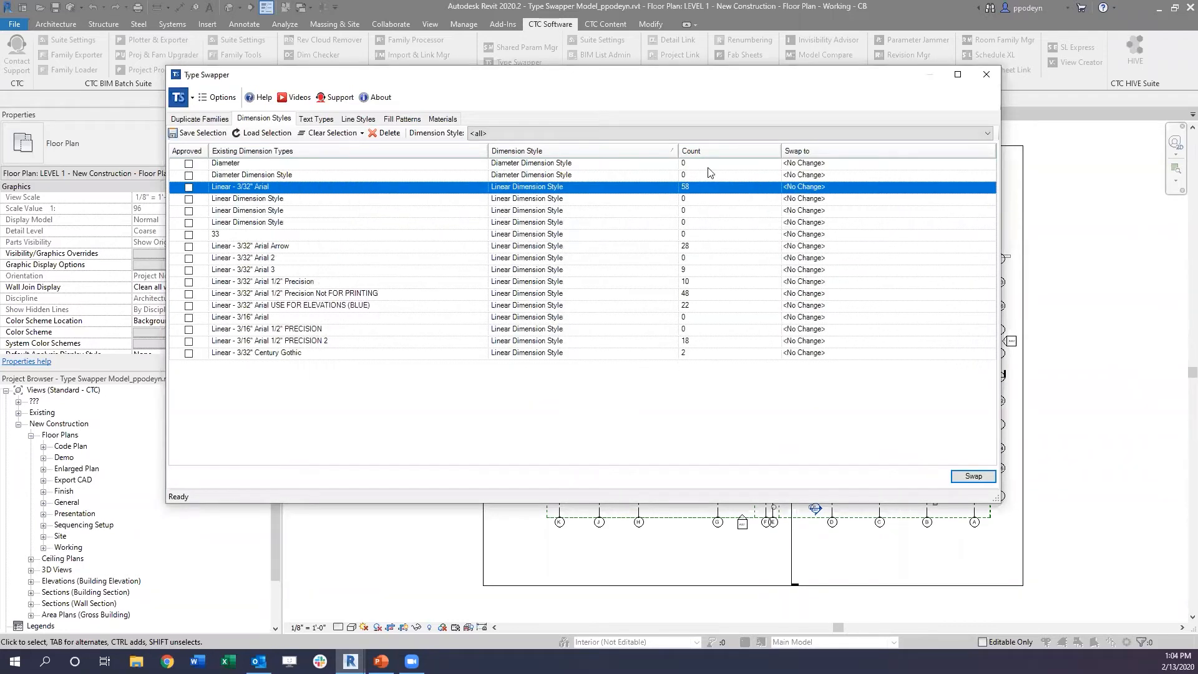
Step: Delete the unused "33" dimension style from the project
{"action": "left_click", "coordinate": [238, 236]}
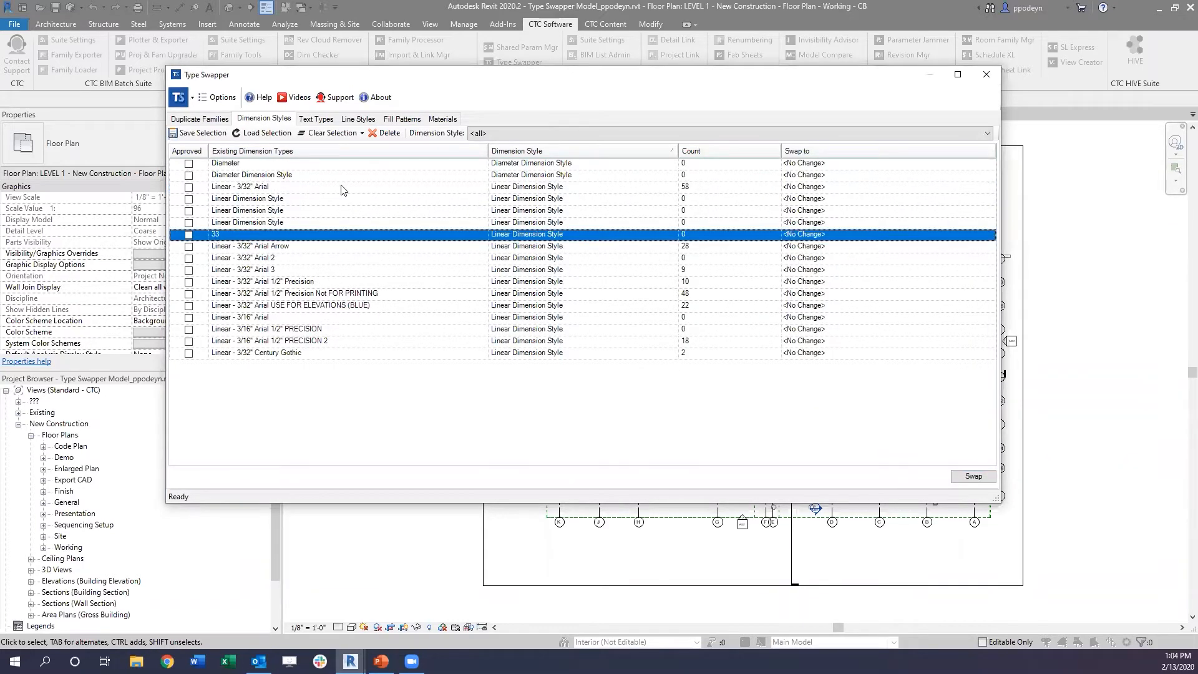
{"action": "left_click", "coordinate": [389, 133]}
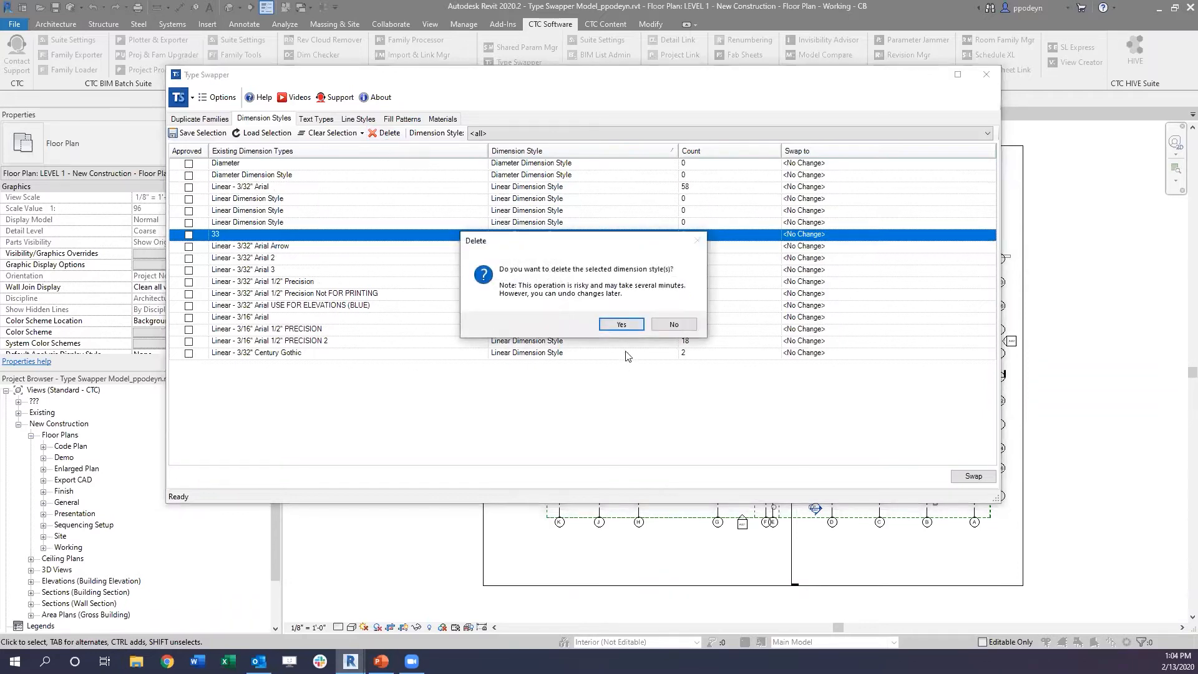
{"action": "left_click", "coordinate": [613, 326]}
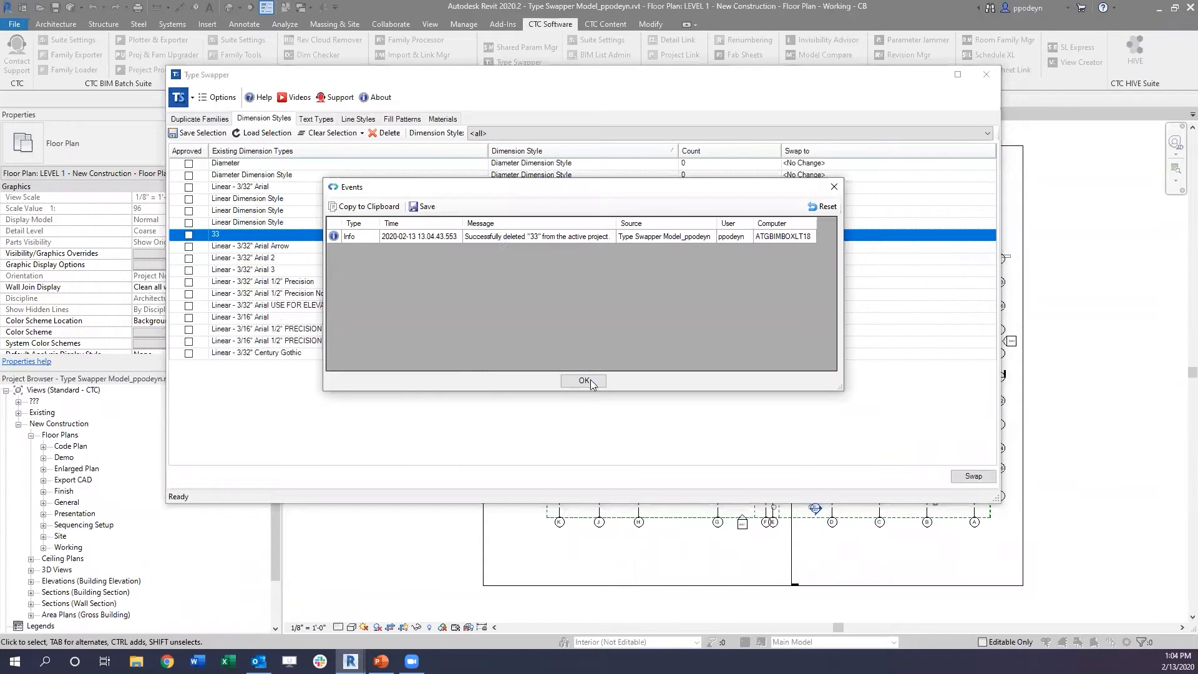
{"action": "left_click", "coordinate": [584, 381]}
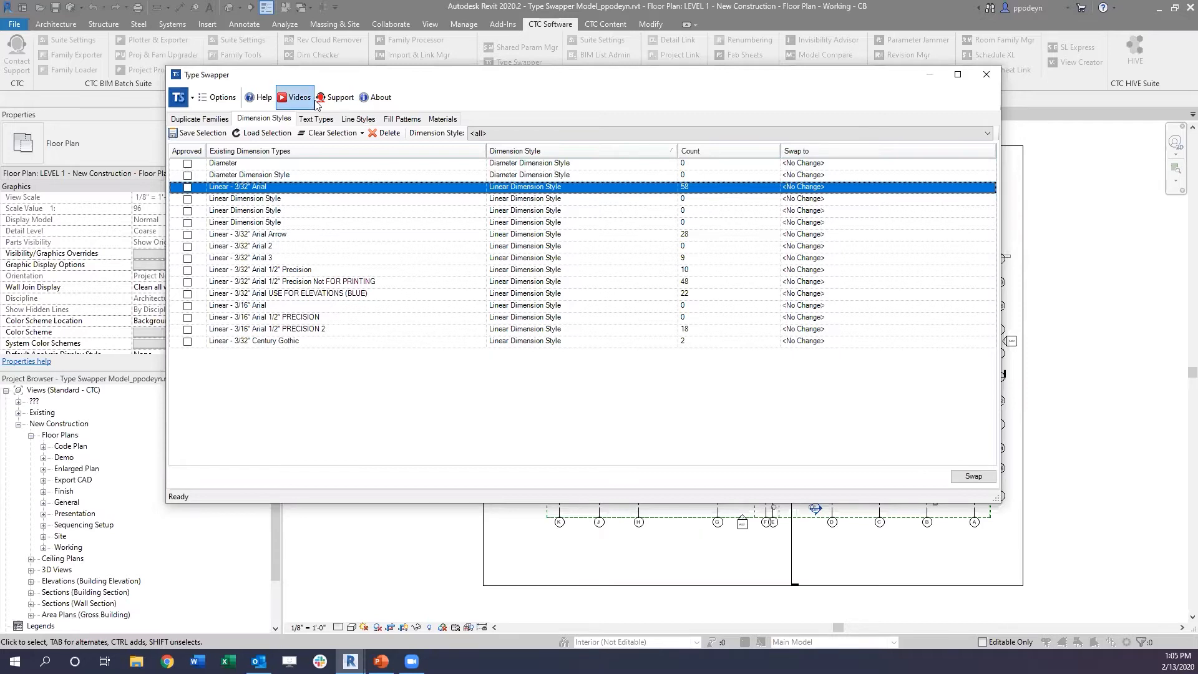
Step: Swap the 9/128"-romans-2 text type to 3/32" Arial
{"action": "left_click", "coordinate": [321, 120]}
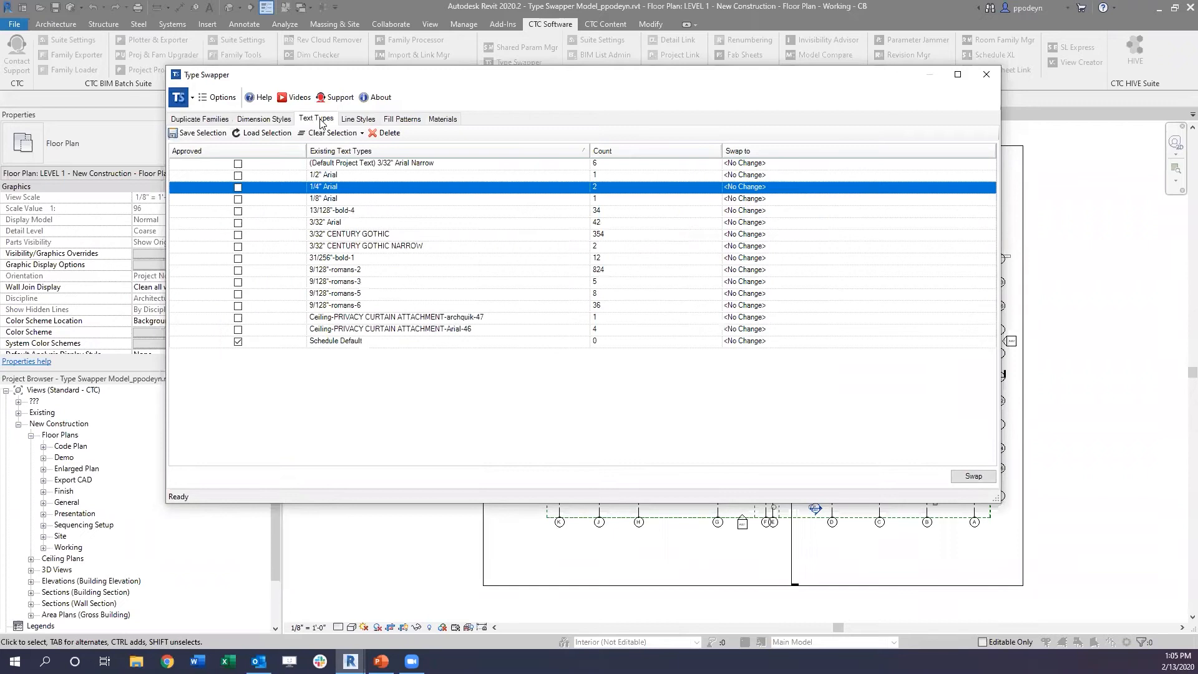
{"action": "left_click", "coordinate": [379, 272]}
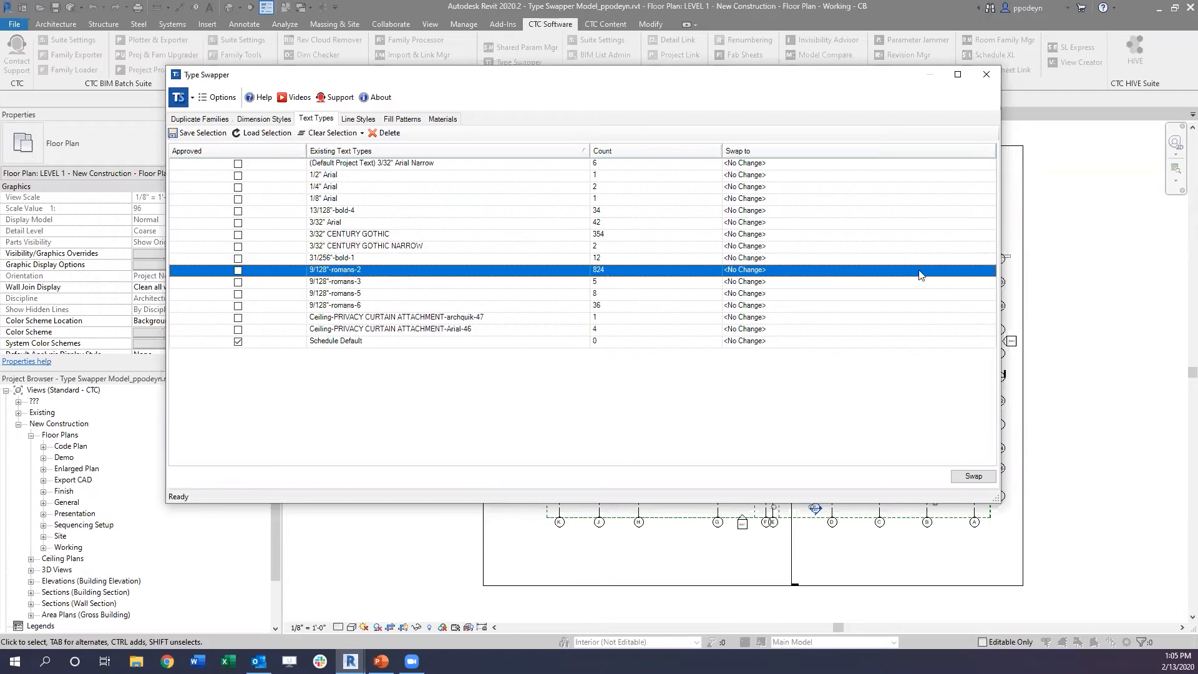
{"action": "left_click", "coordinate": [991, 270]}
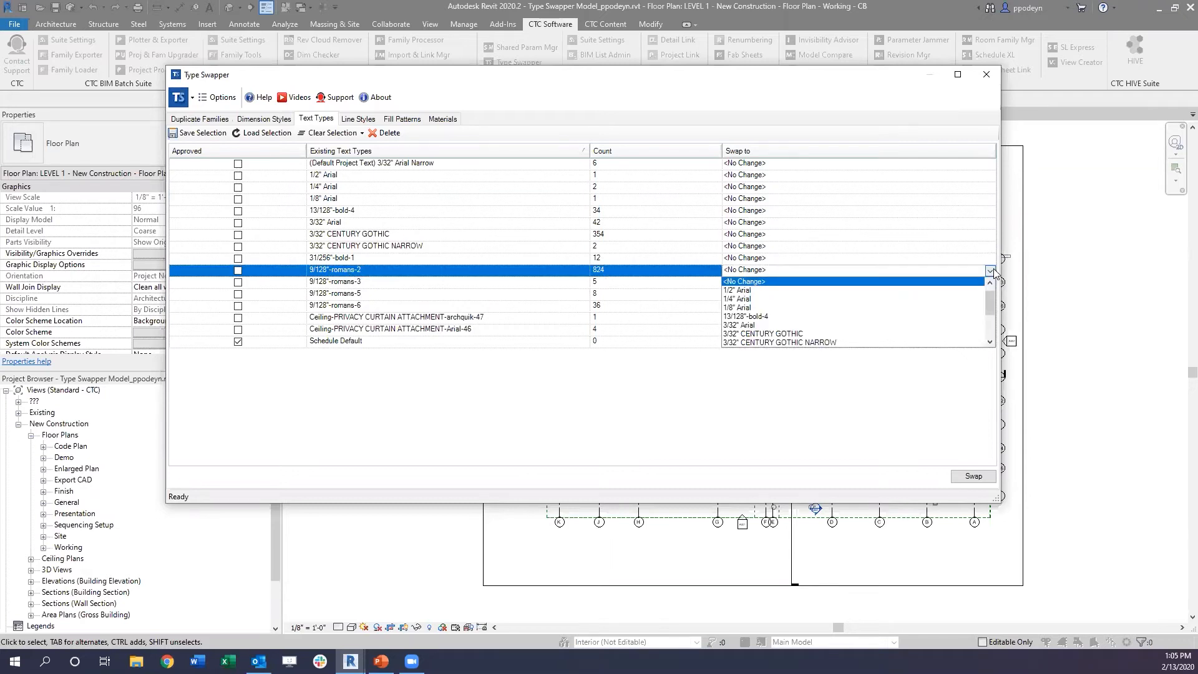
{"action": "left_click", "coordinate": [745, 325]}
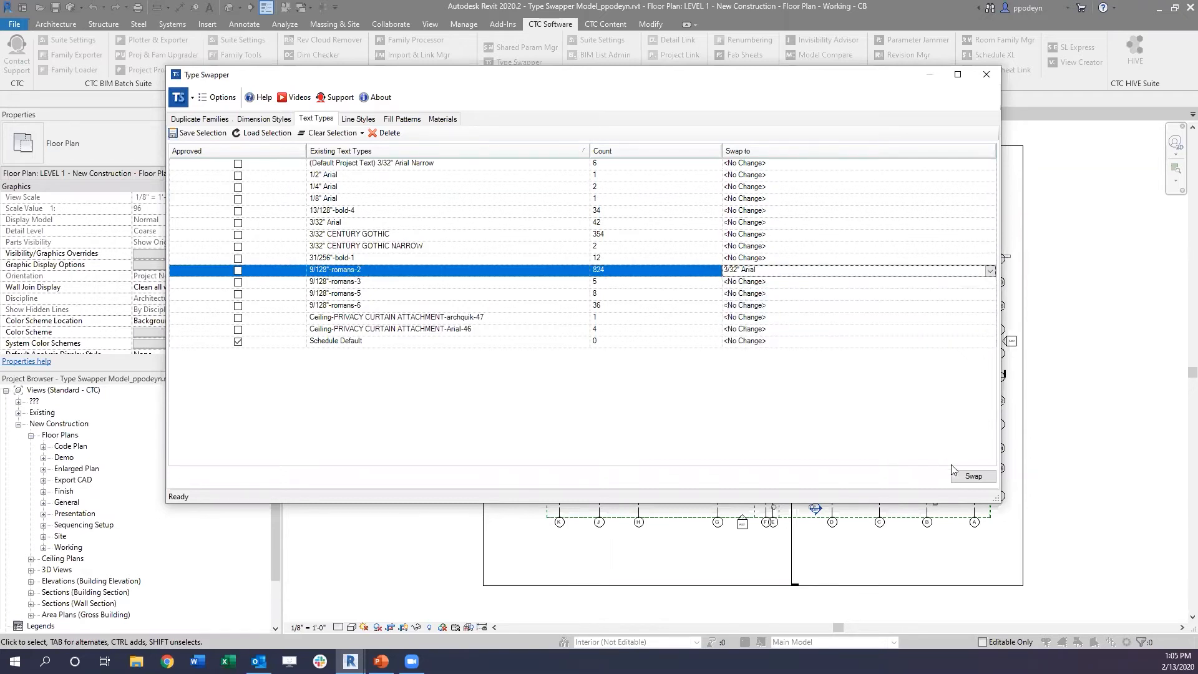
{"action": "left_click", "coordinate": [985, 479]}
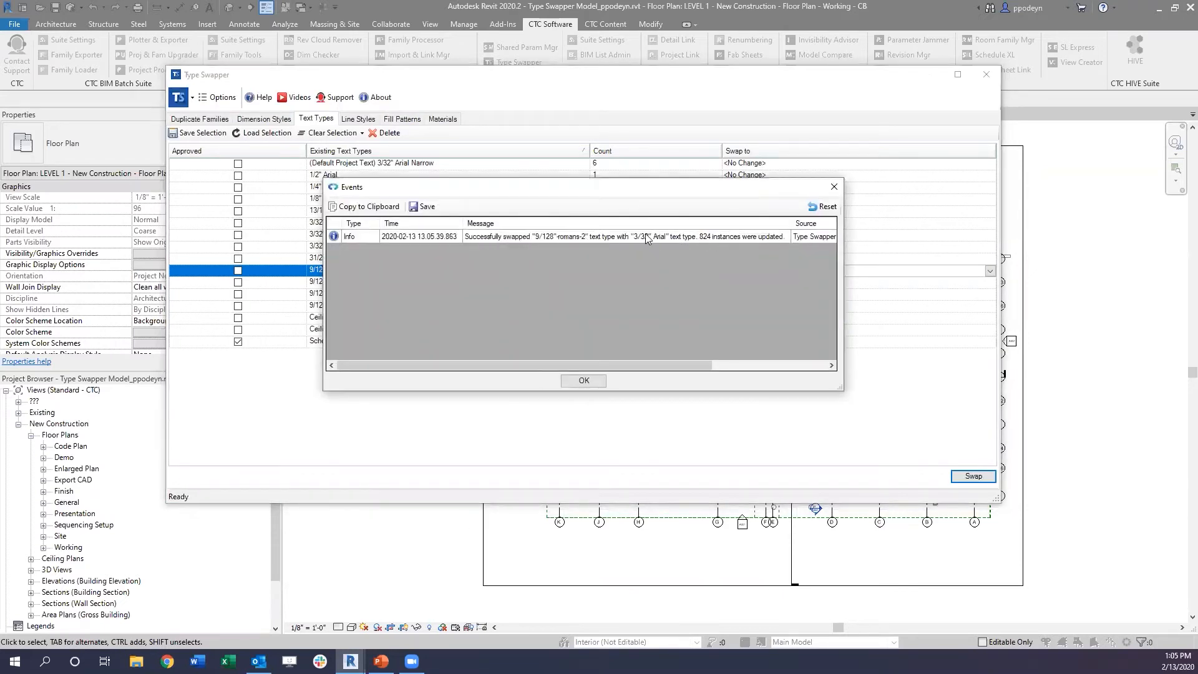
{"action": "left_click", "coordinate": [584, 381]}
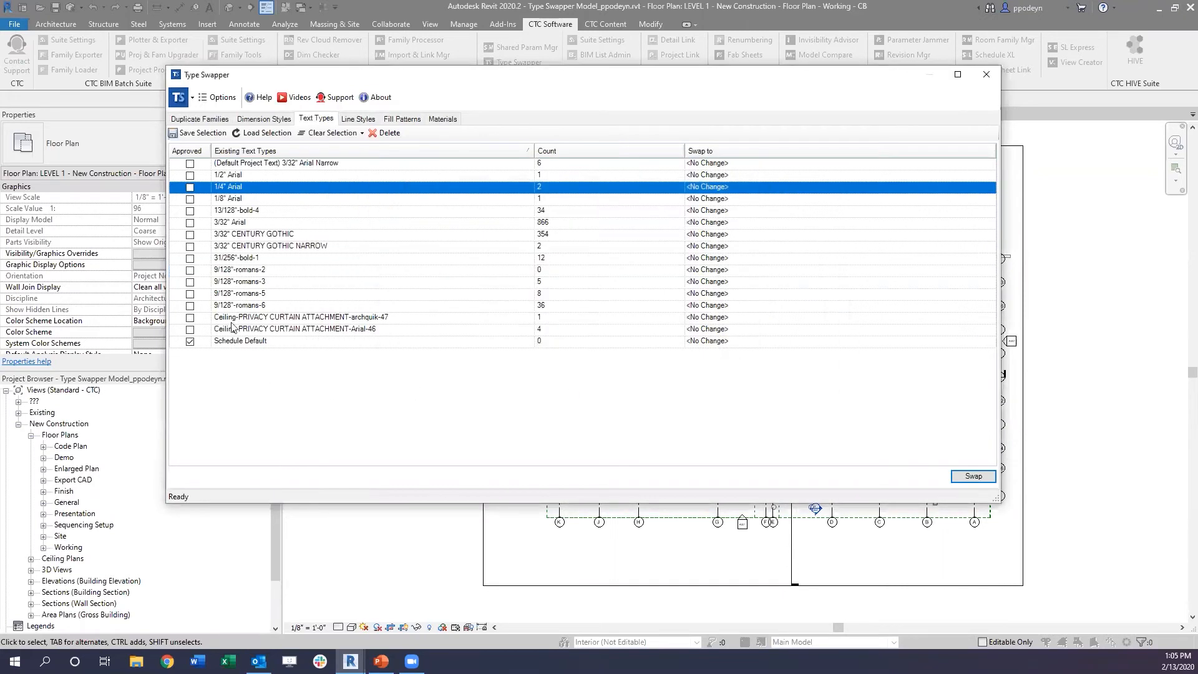
Step: Delete the 9/128"-romans-2 text type from the project
{"action": "left_click", "coordinate": [257, 271]}
{"action": "left_click", "coordinate": [388, 133]}
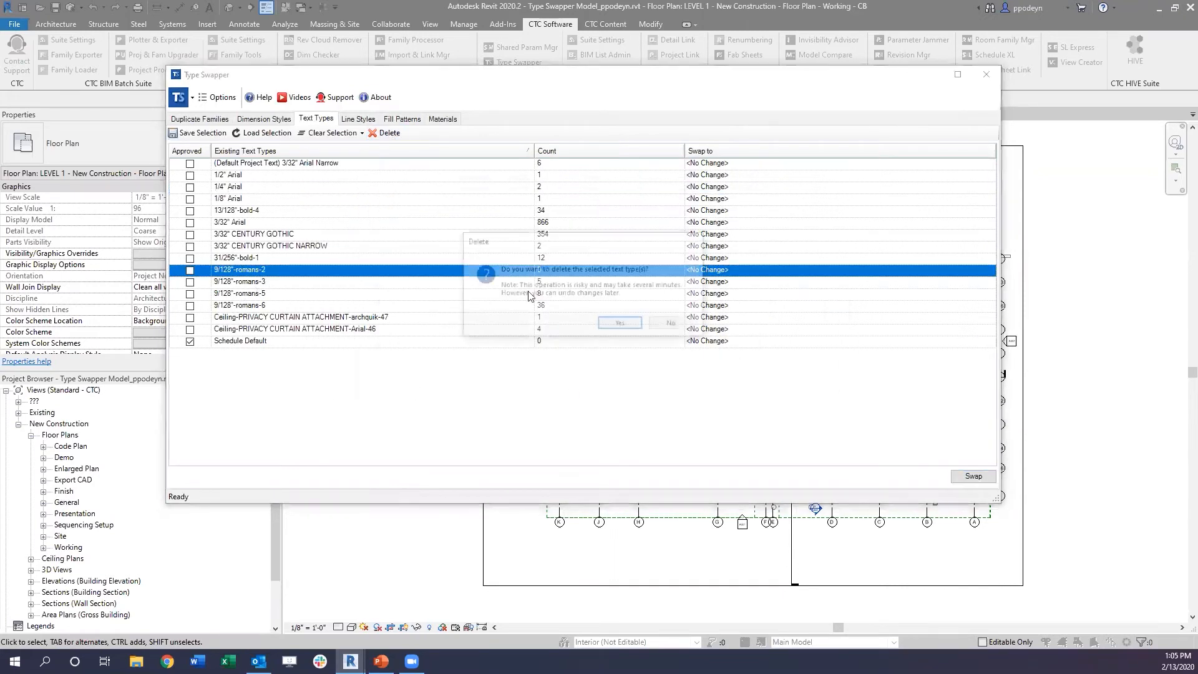
{"action": "left_click", "coordinate": [621, 324]}
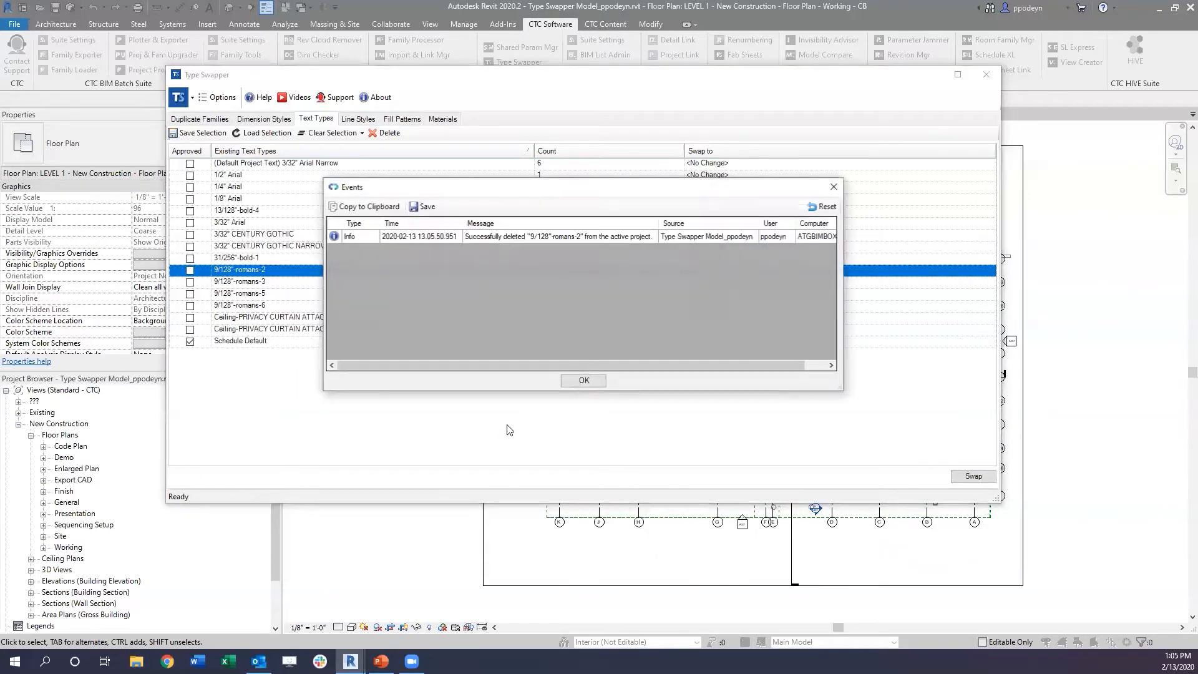
{"action": "left_click", "coordinate": [583, 380]}
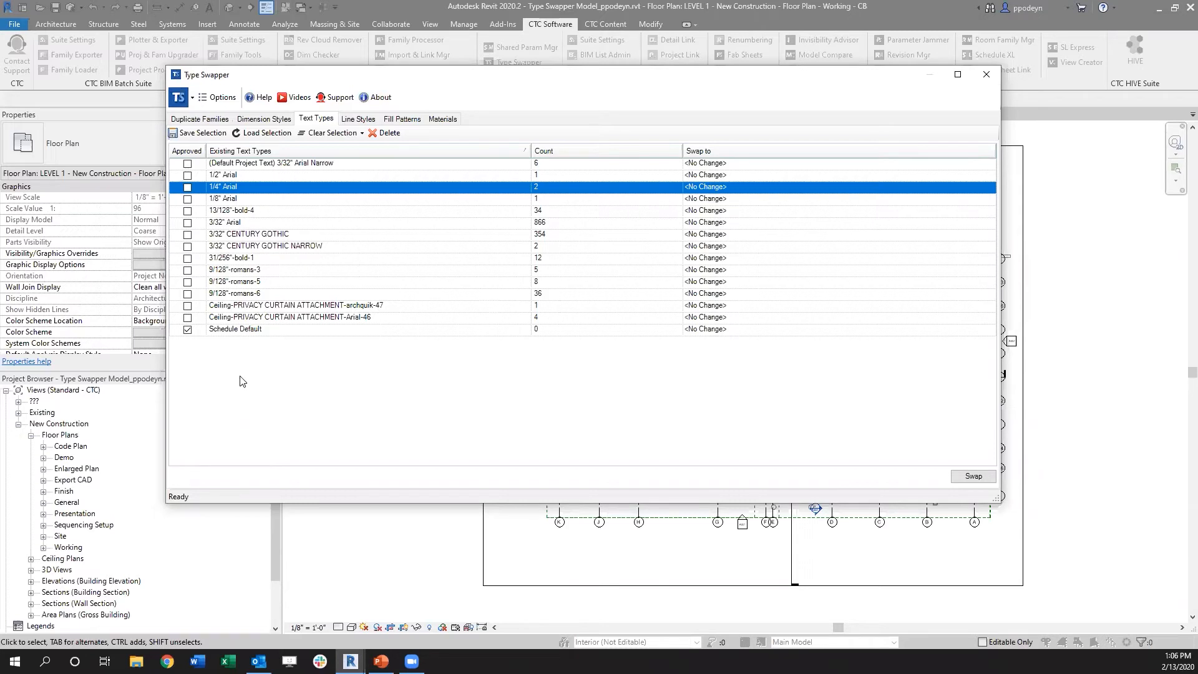
Step: Examine the project's existing line styles and their instance counts
{"action": "left_click", "coordinate": [358, 119]}
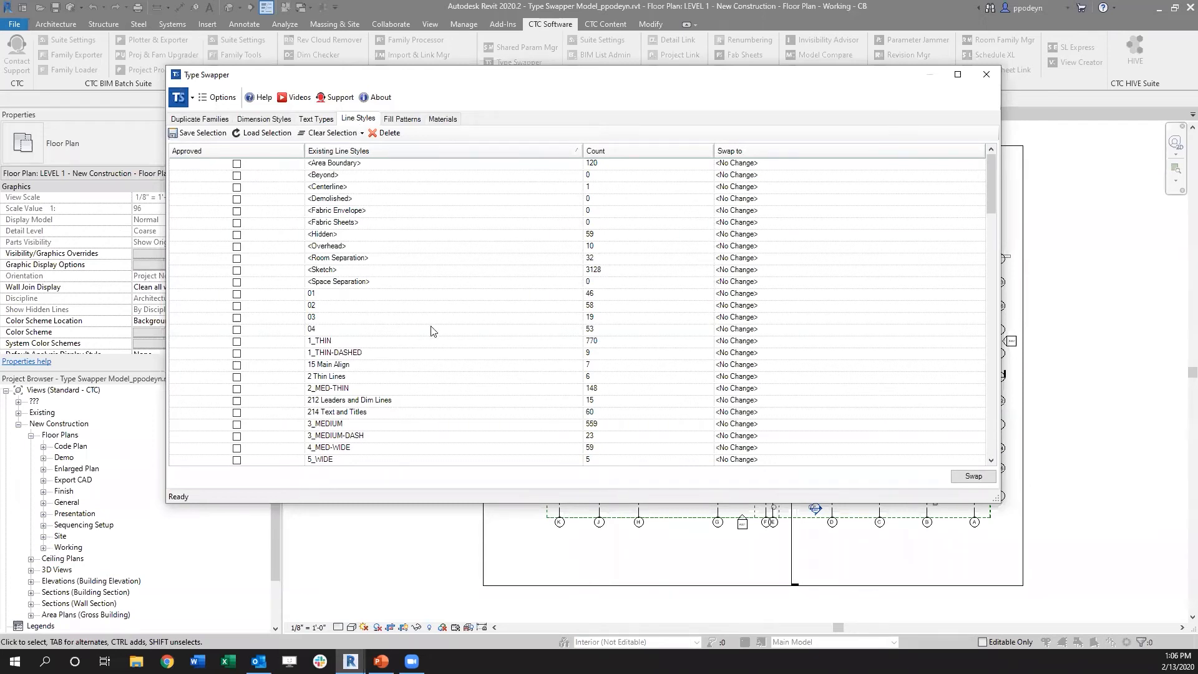
{"action": "scroll", "coordinate": [426, 325], "scroll_direction": "down", "scroll_amount": 8}
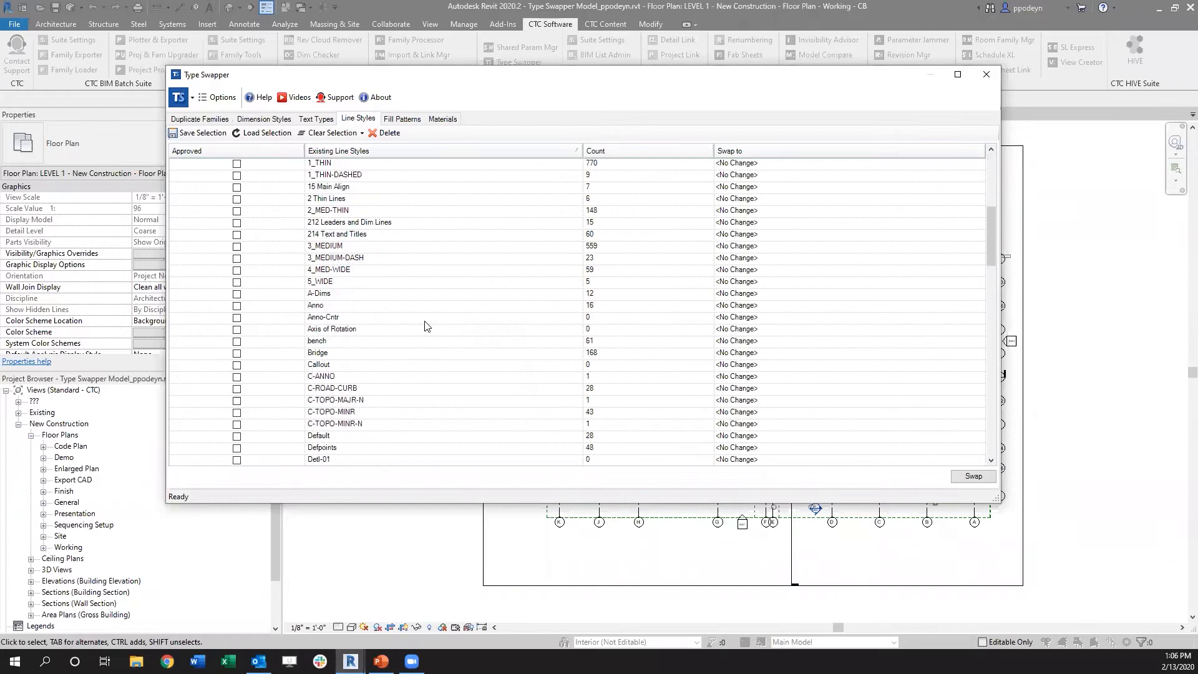
{"action": "scroll", "coordinate": [426, 323], "scroll_direction": "up", "scroll_amount": 7}
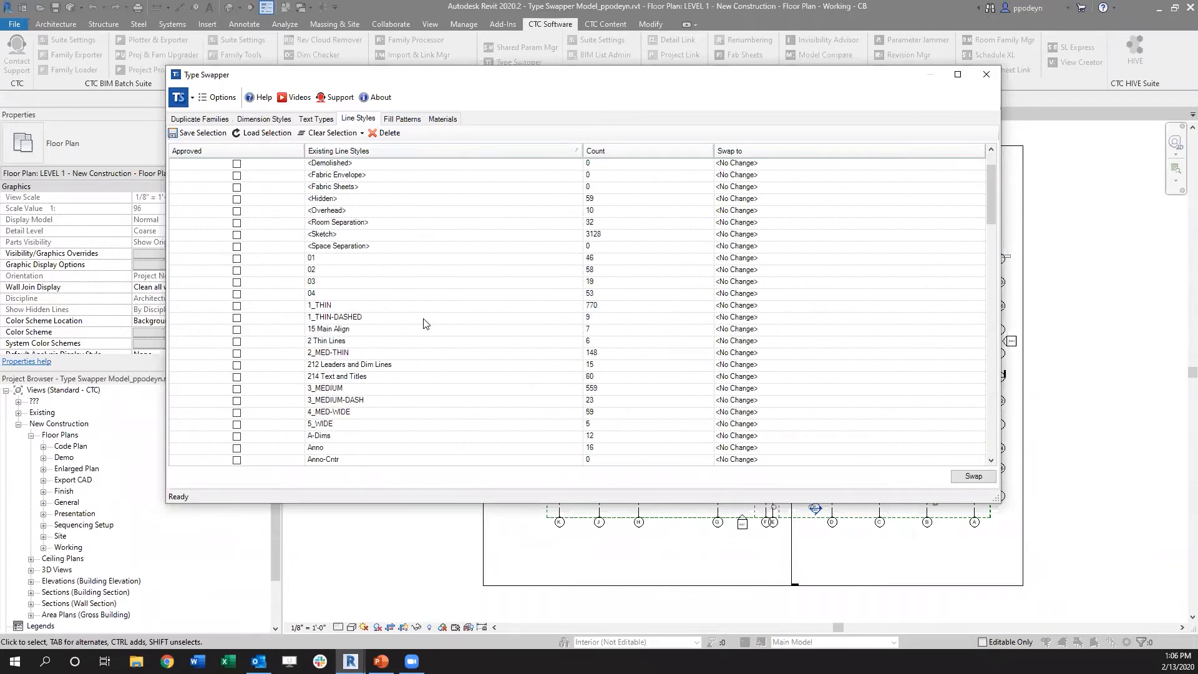
{"action": "scroll", "coordinate": [457, 291], "scroll_direction": "down", "scroll_amount": 2}
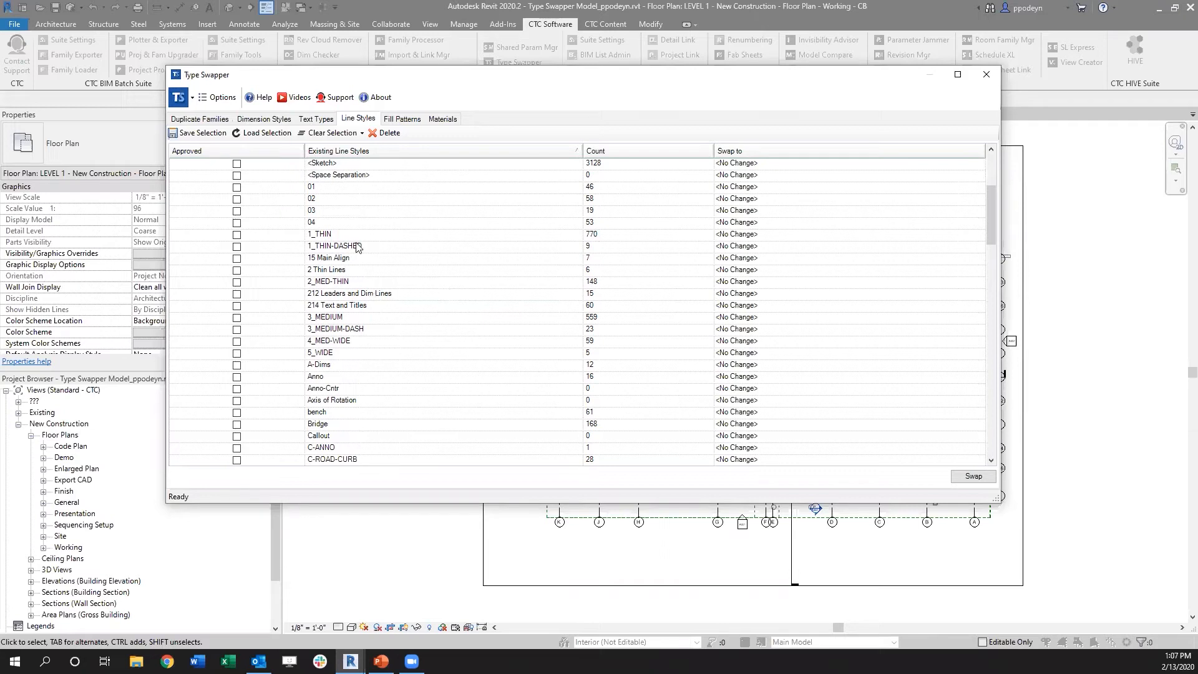
{"action": "scroll", "coordinate": [390, 250], "scroll_direction": "down", "scroll_amount": 8}
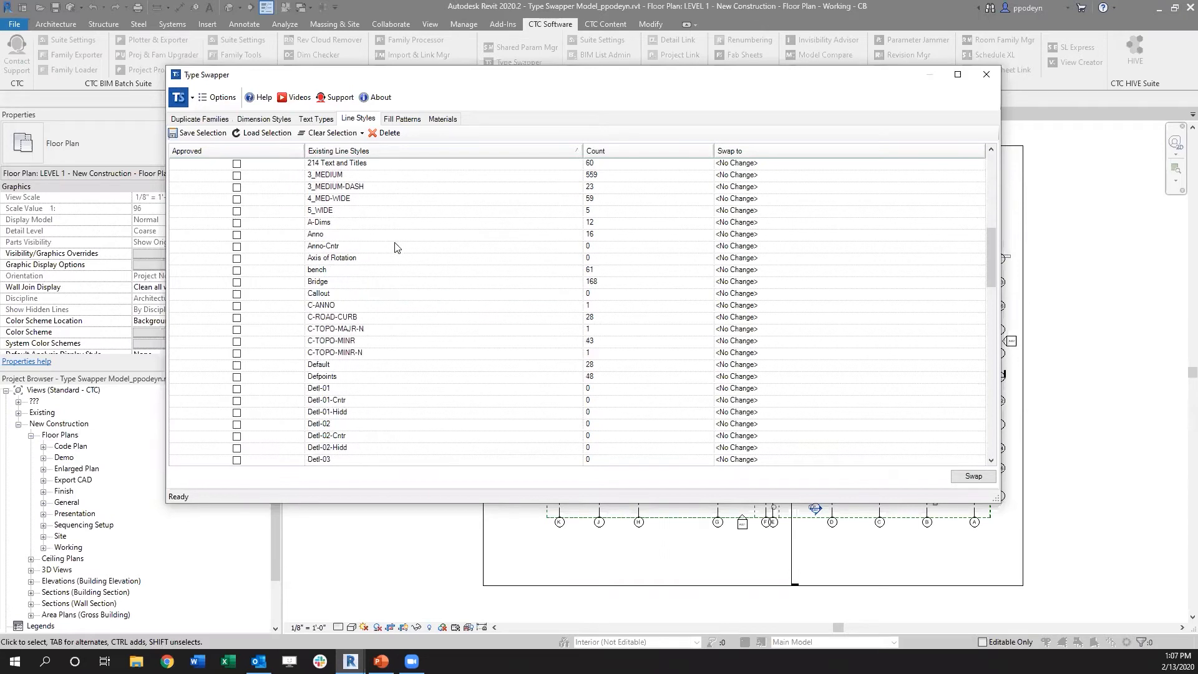
{"action": "scroll", "coordinate": [386, 275], "scroll_direction": "up", "scroll_amount": 4}
{"action": "scroll", "coordinate": [400, 249], "scroll_direction": "up", "scroll_amount": 5}
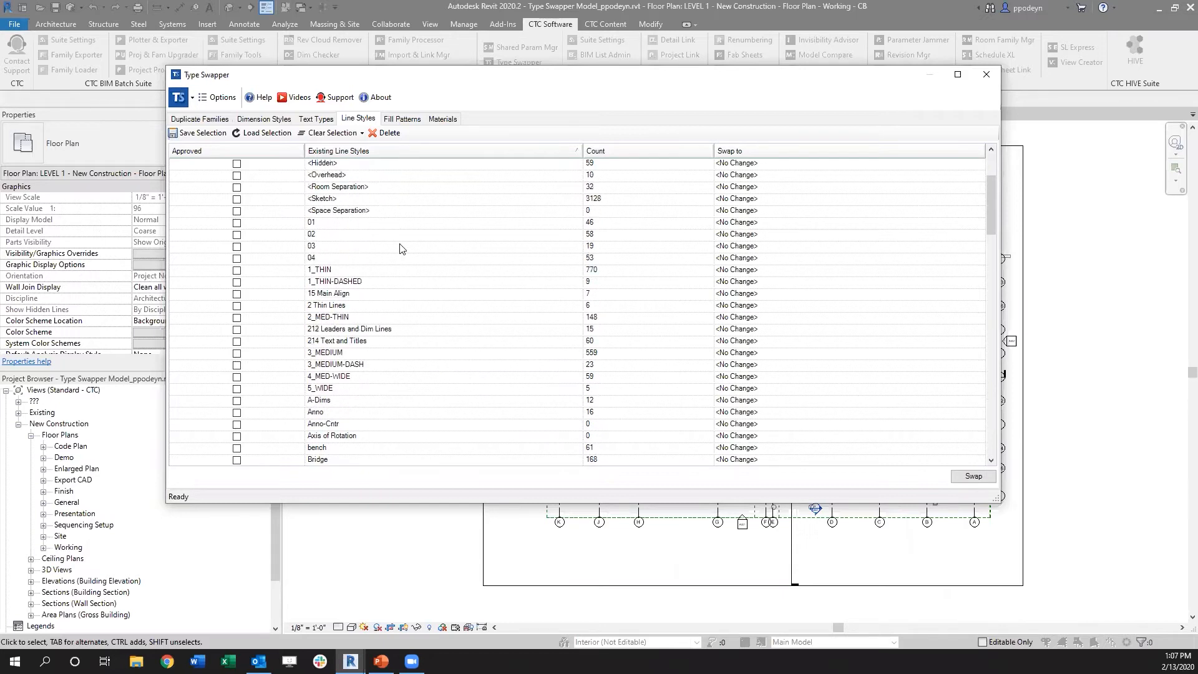
Step: Swap all instances of the 1_THIN line style to Detl-01
{"action": "scroll", "coordinate": [409, 250], "scroll_direction": "down", "scroll_amount": 7}
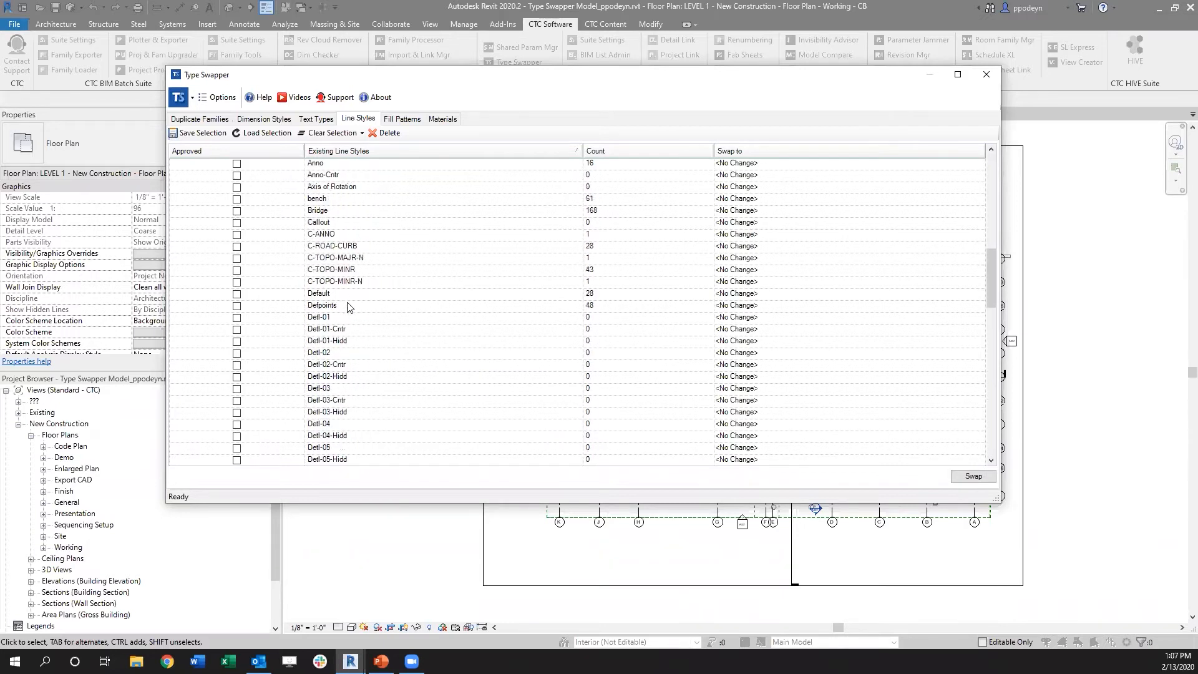
{"action": "scroll", "coordinate": [345, 306], "scroll_direction": "up", "scroll_amount": 5}
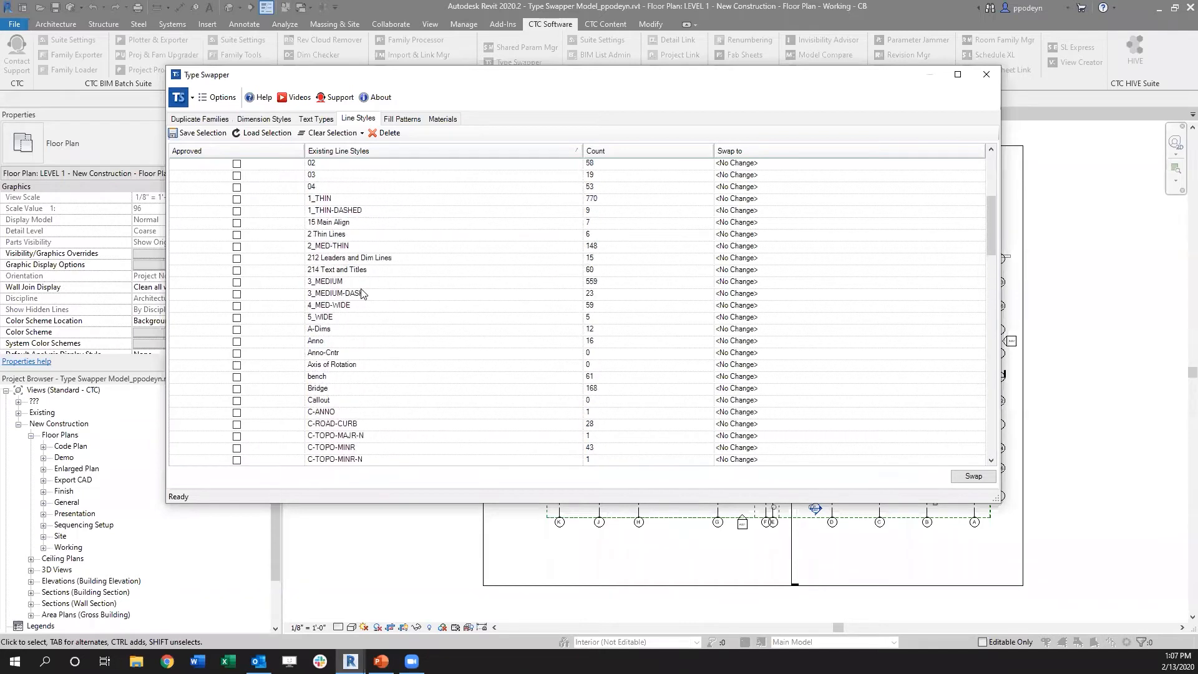
{"action": "left_click", "coordinate": [360, 201]}
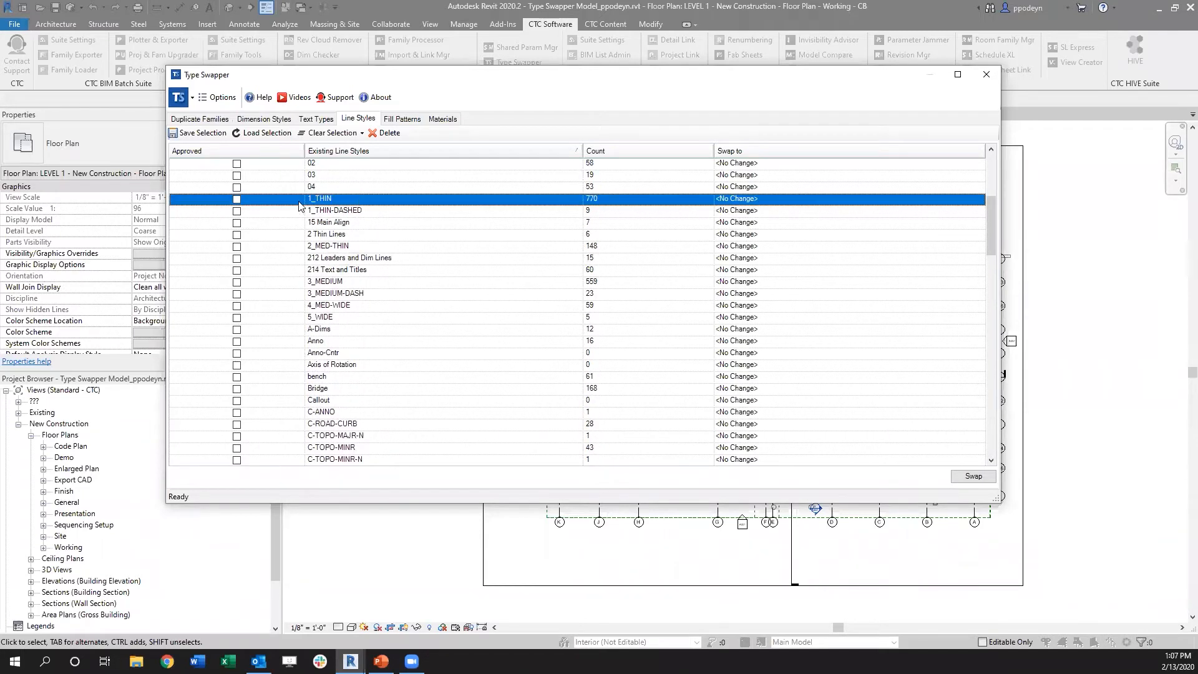
{"action": "scroll", "coordinate": [409, 221], "scroll_direction": "down", "scroll_amount": 3}
{"action": "scroll", "coordinate": [338, 358], "scroll_direction": "down", "scroll_amount": 1}
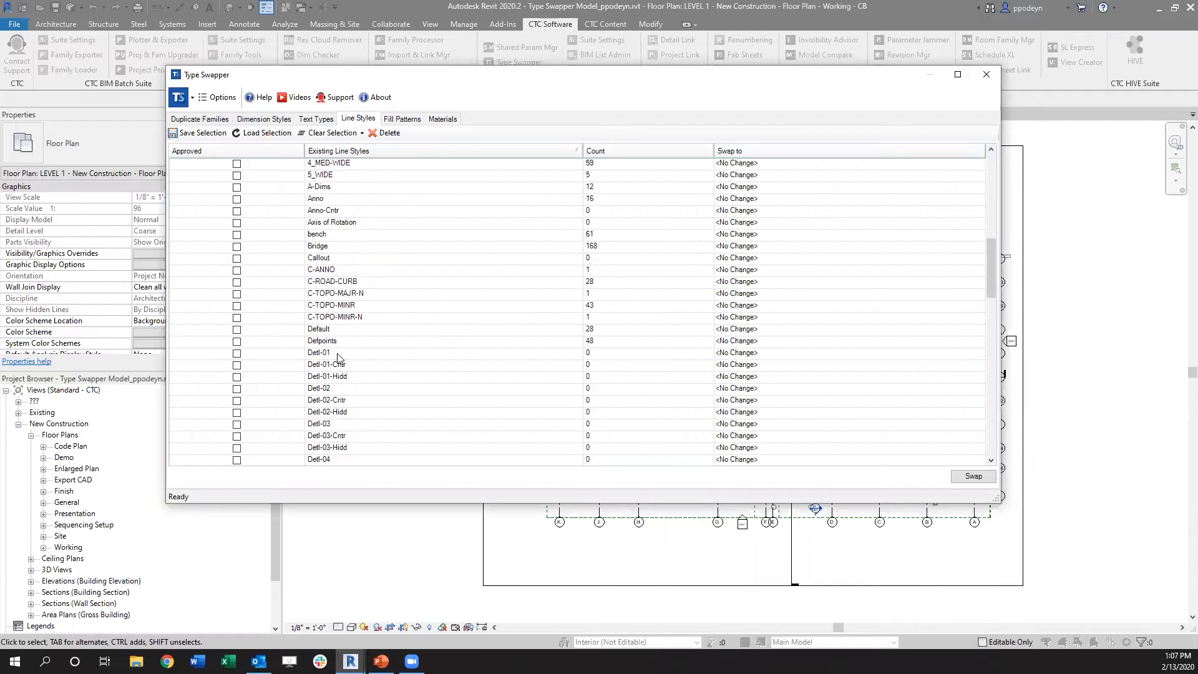
{"action": "scroll", "coordinate": [502, 349], "scroll_direction": "up", "scroll_amount": 5}
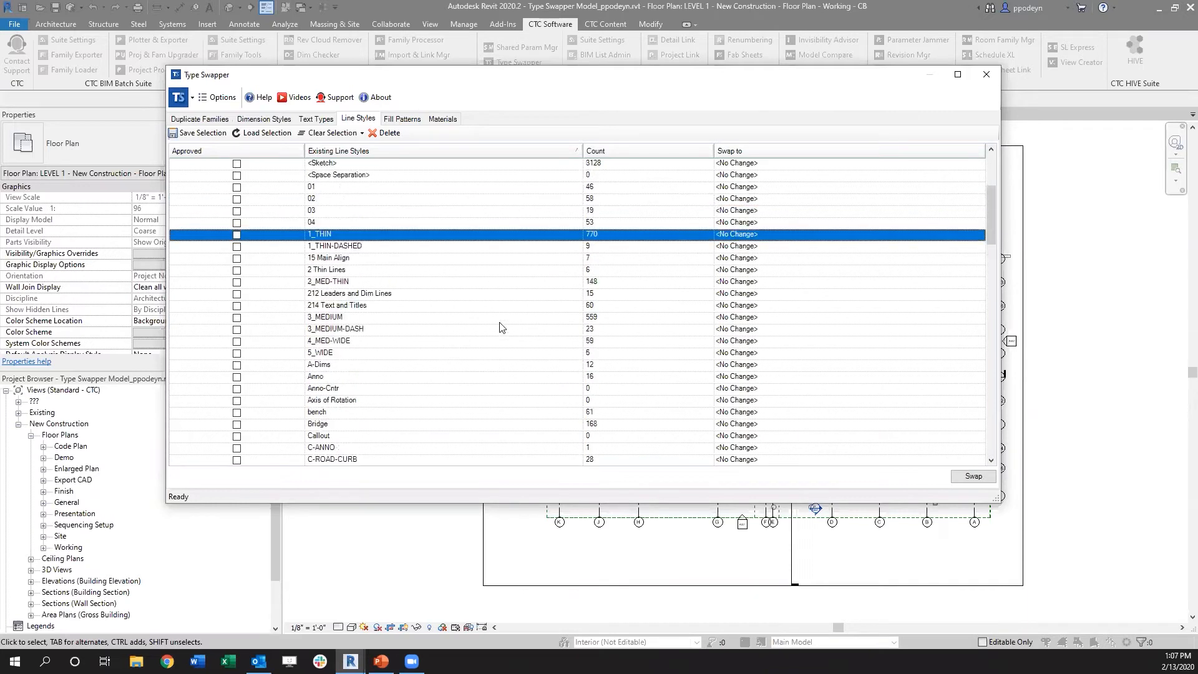
{"action": "left_click", "coordinate": [845, 235]}
{"action": "left_click", "coordinate": [979, 234]}
{"action": "scroll", "coordinate": [793, 278], "scroll_direction": "down", "scroll_amount": 5}
{"action": "scroll", "coordinate": [793, 277], "scroll_direction": "down", "scroll_amount": 8}
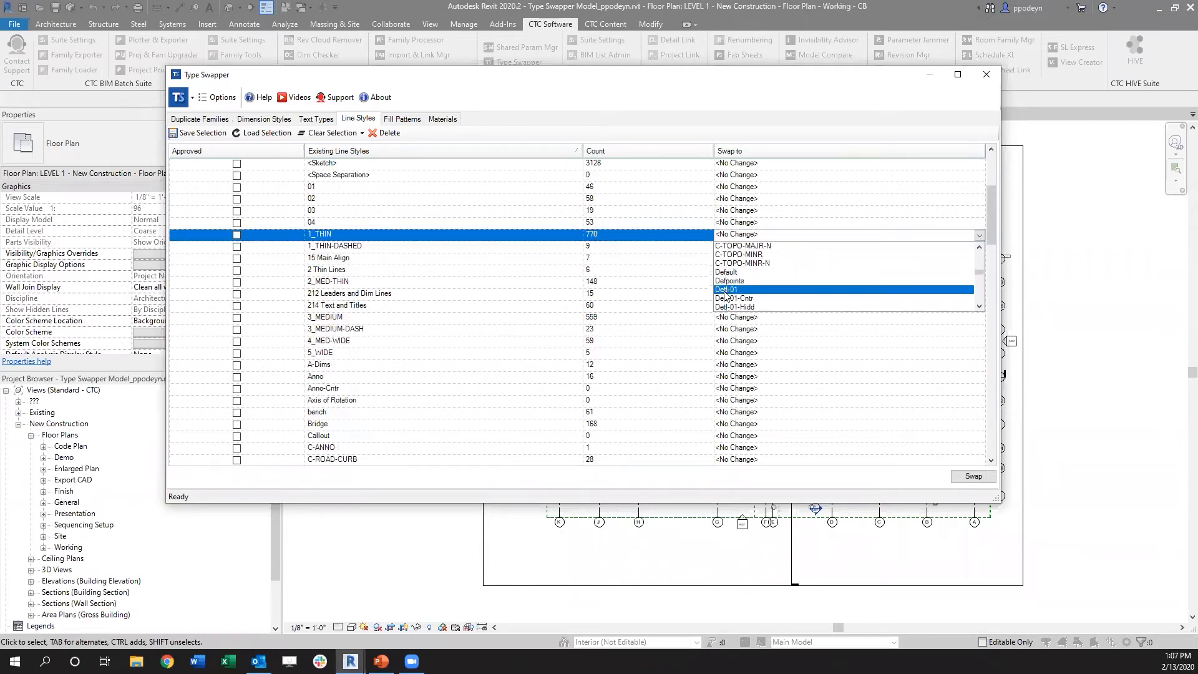
{"action": "left_click", "coordinate": [726, 290]}
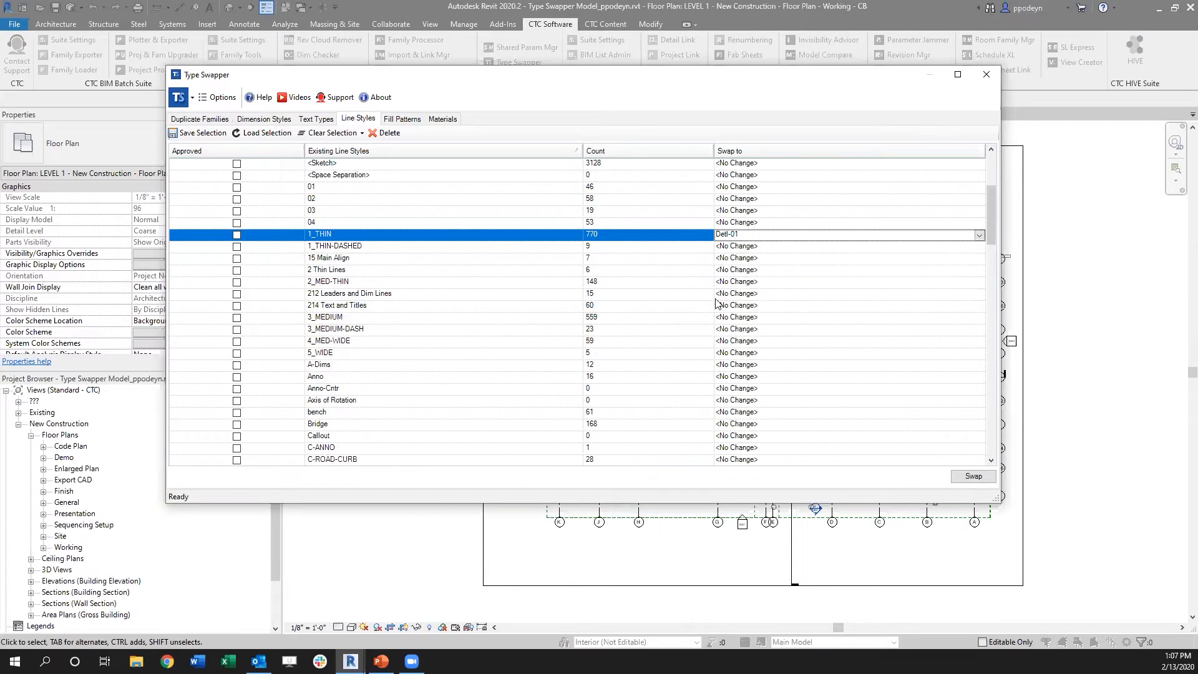
{"action": "left_click", "coordinate": [977, 481]}
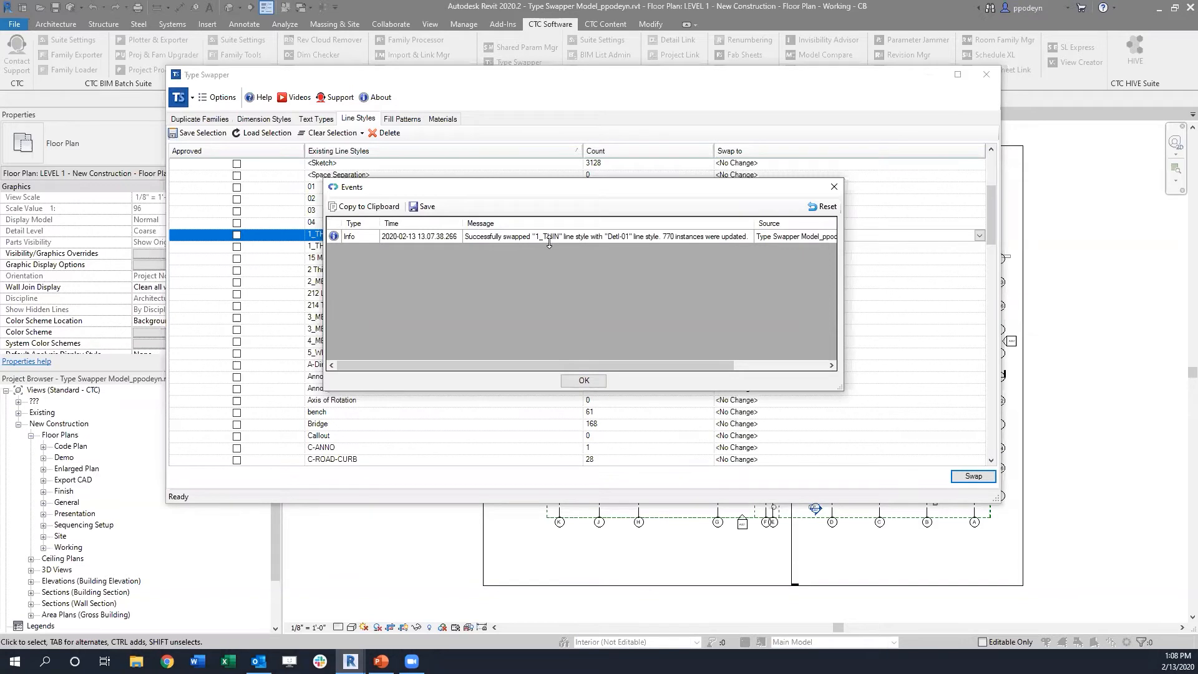
{"action": "left_click", "coordinate": [584, 381]}
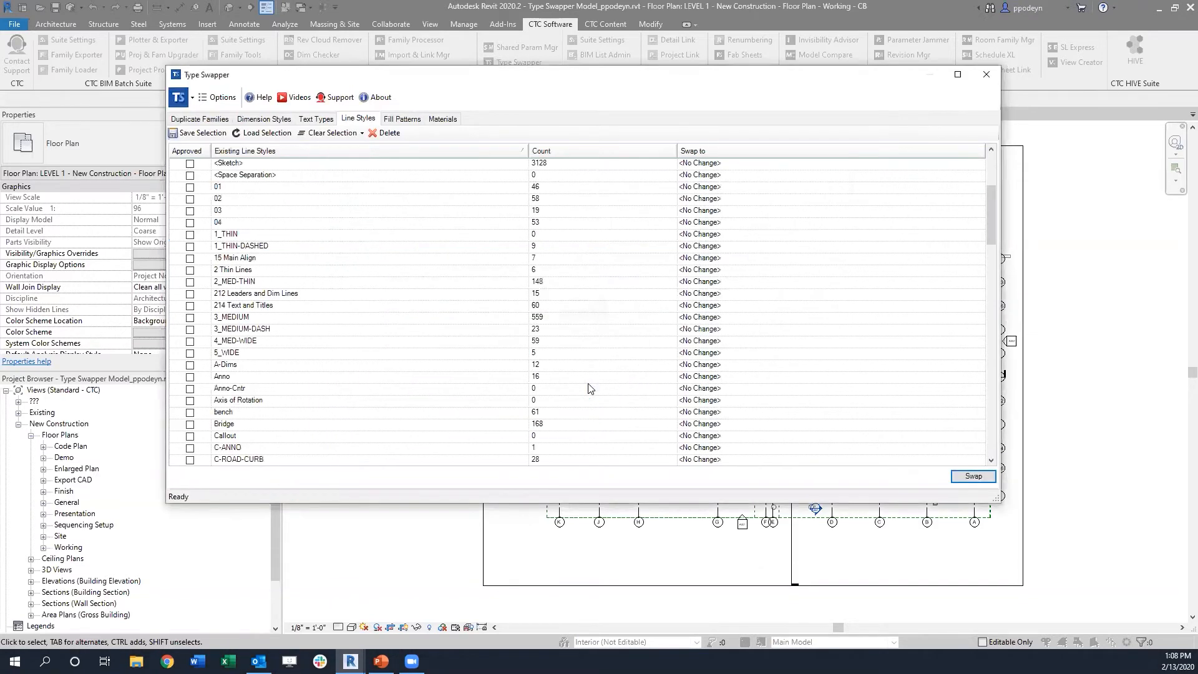
Step: Delete the 1_THIN line style from the project and close Type Swapper
{"action": "left_click", "coordinate": [244, 235]}
{"action": "left_click", "coordinate": [384, 133]}
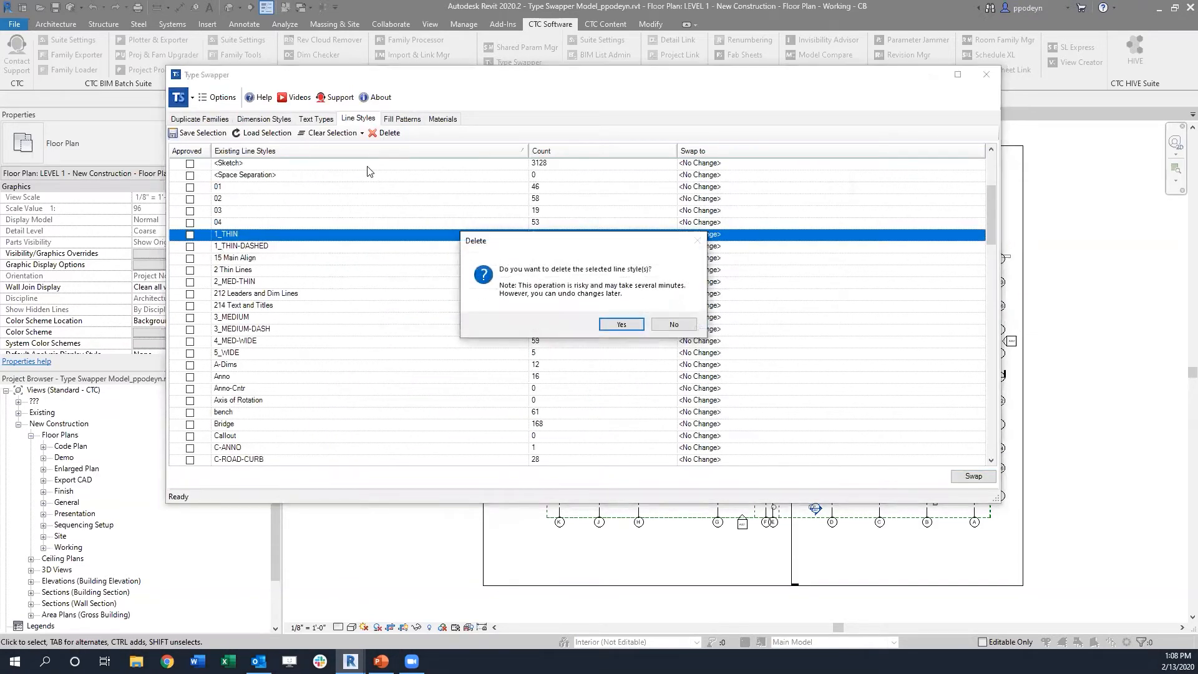
{"action": "left_click", "coordinate": [621, 324]}
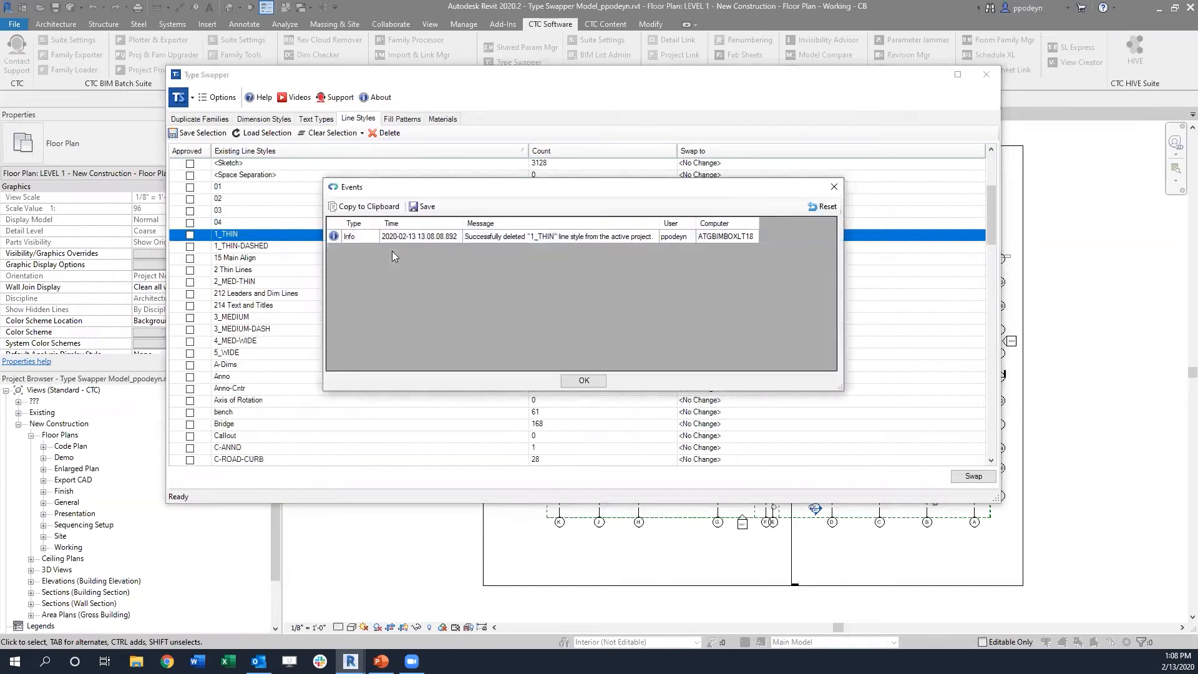
{"action": "left_click", "coordinate": [583, 381]}
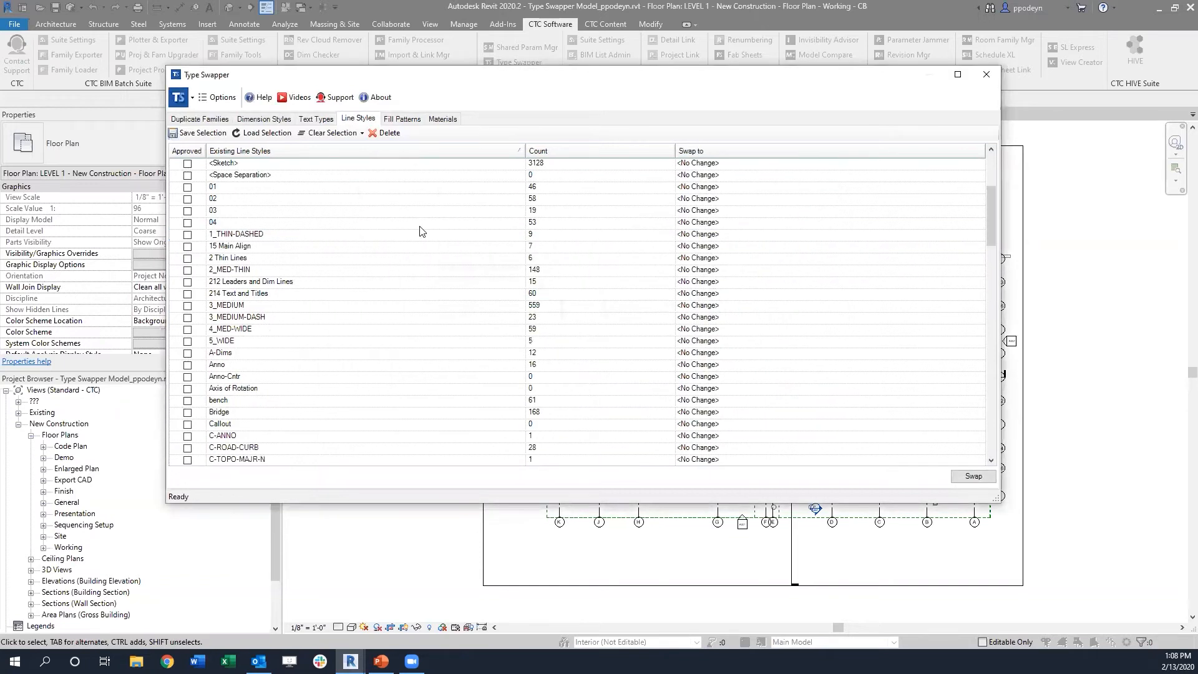
{"action": "left_click", "coordinate": [985, 74]}
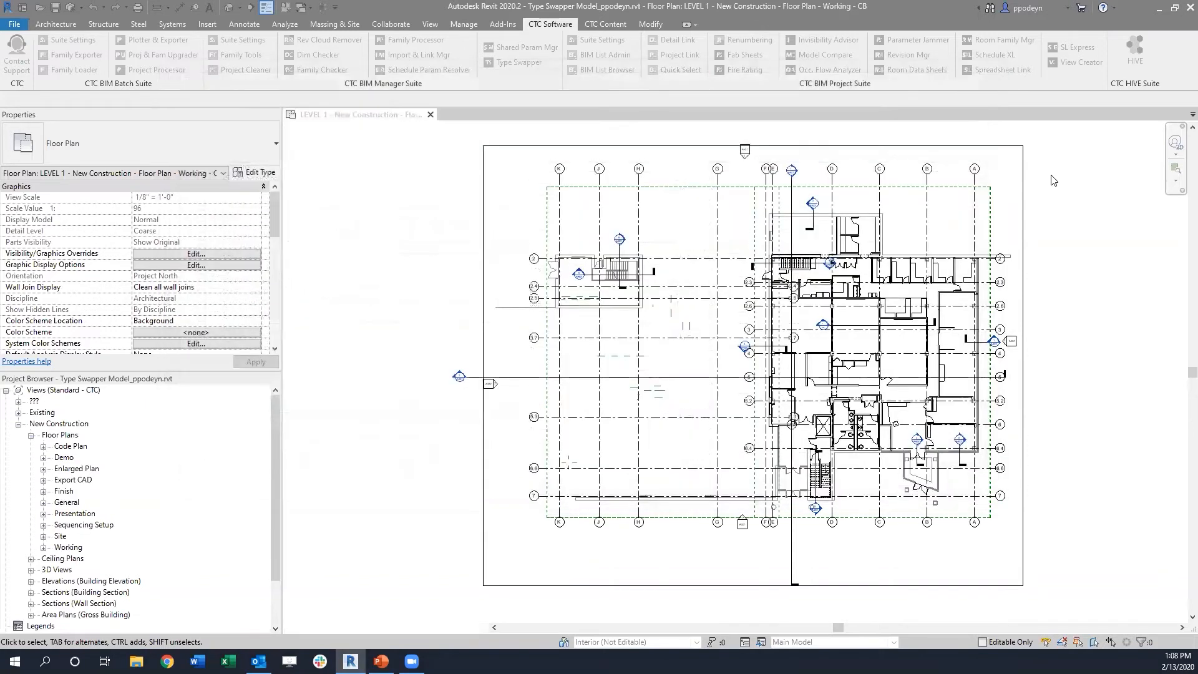
Step: Examine the project's line patterns, including the imported CAD ones, without changing anything
{"action": "left_click", "coordinate": [468, 25]}
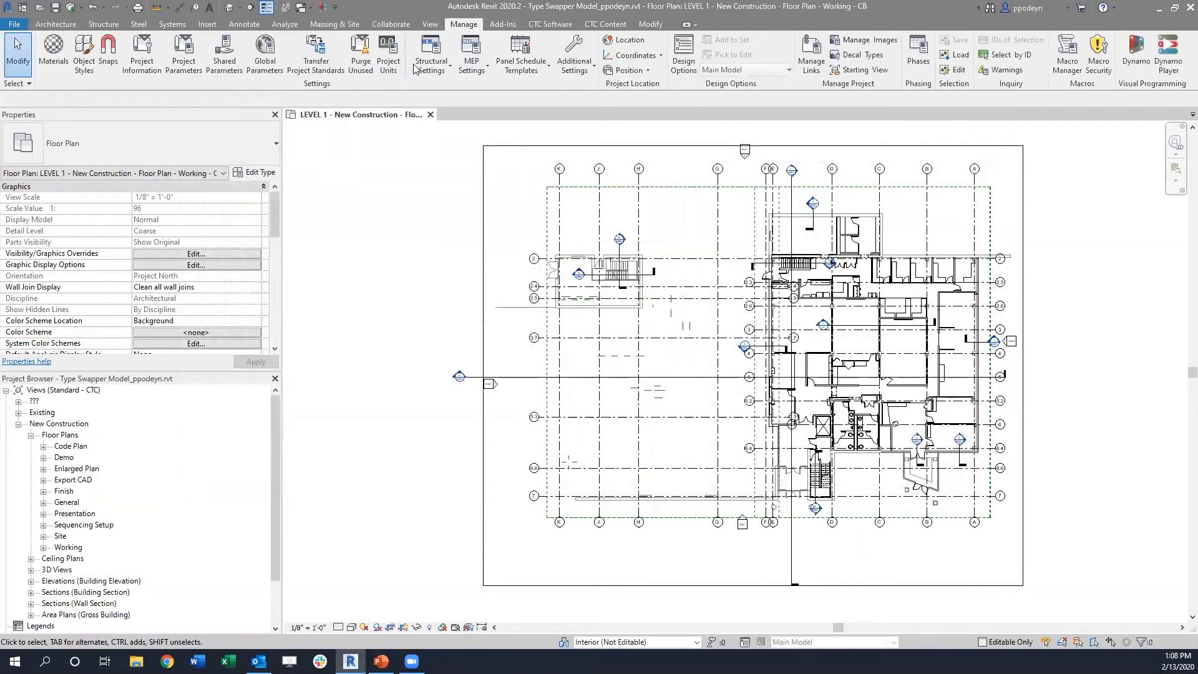
{"action": "left_click", "coordinate": [580, 64]}
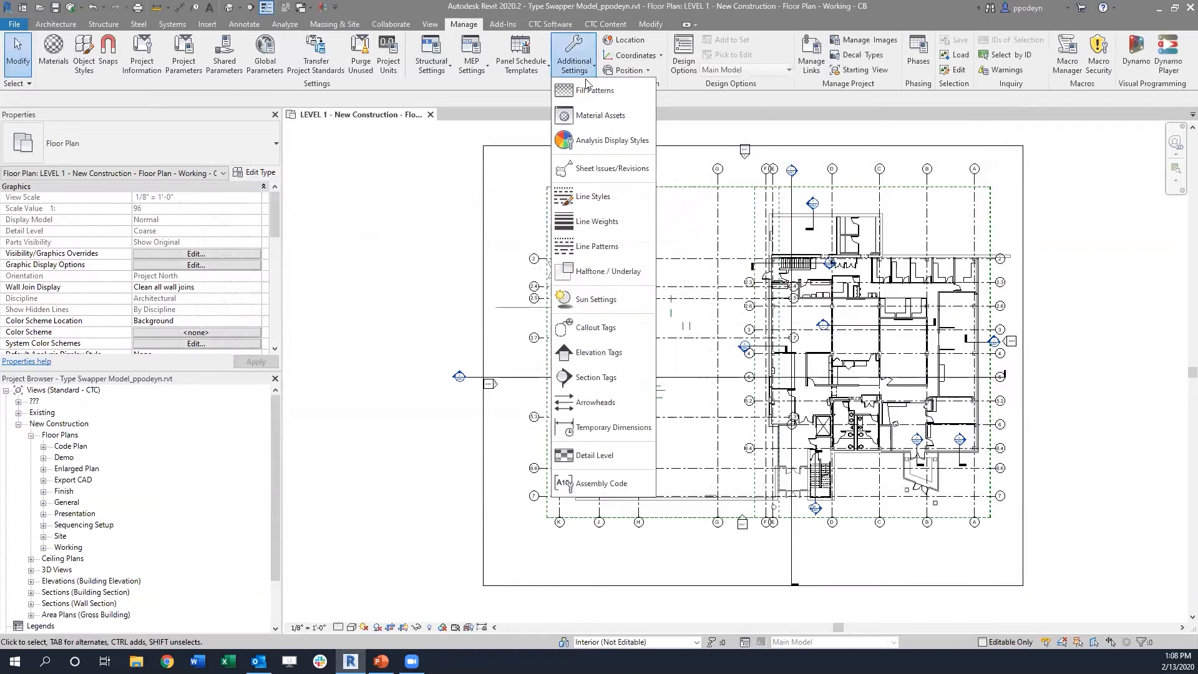
{"action": "left_click", "coordinate": [598, 248]}
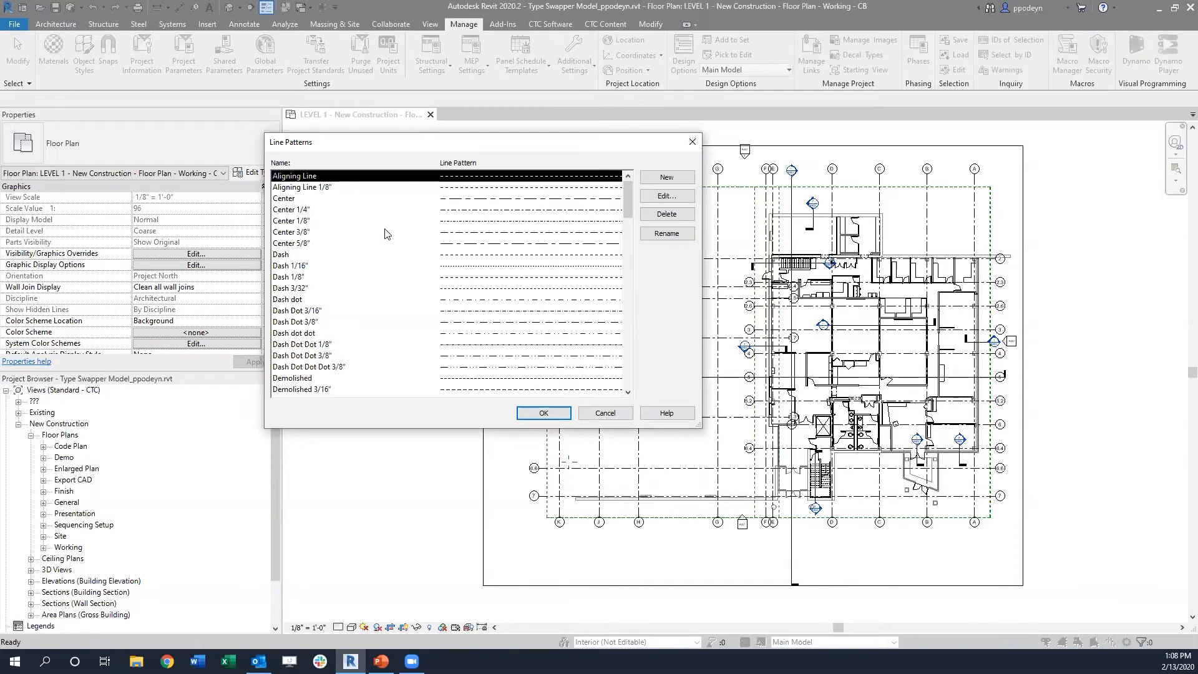
{"action": "scroll", "coordinate": [385, 233], "scroll_direction": "down", "scroll_amount": 10}
{"action": "scroll", "coordinate": [385, 234], "scroll_direction": "down", "scroll_amount": 1}
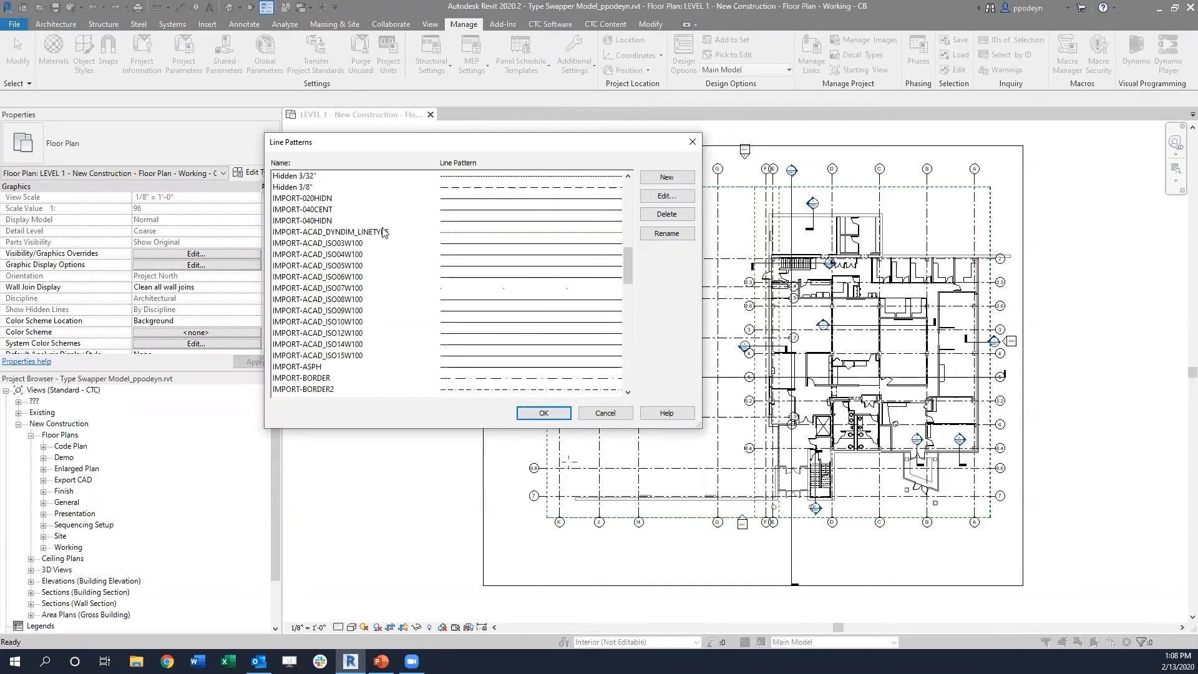
{"action": "left_click", "coordinate": [303, 243]}
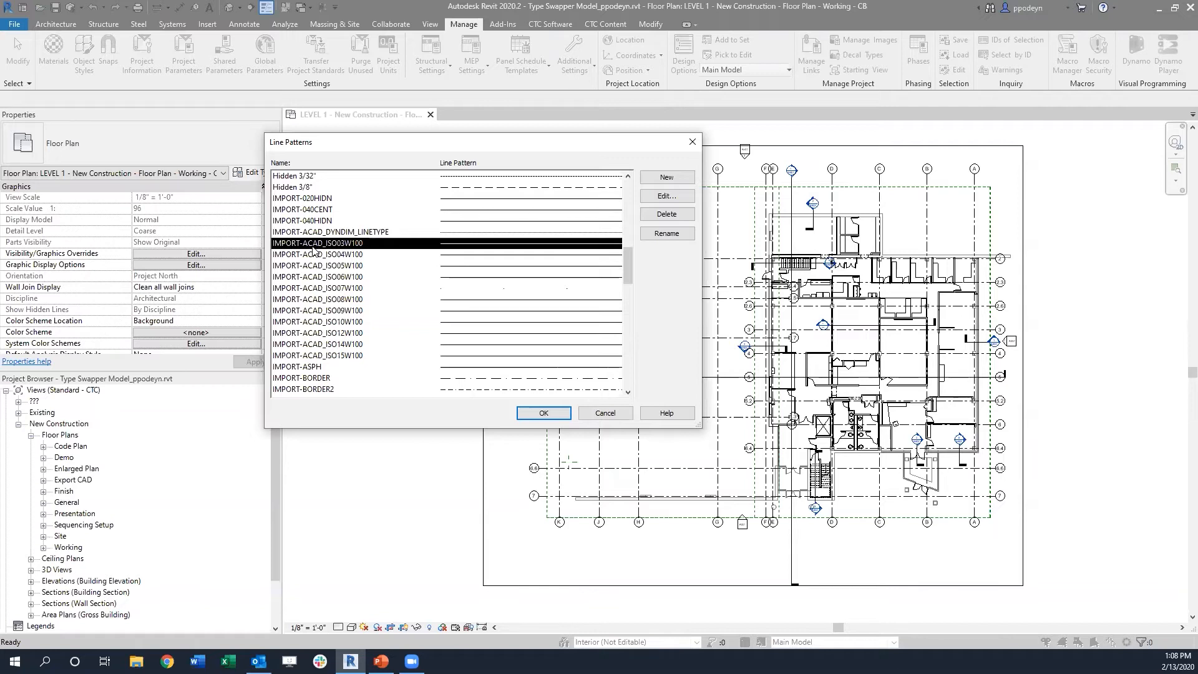
{"action": "scroll", "coordinate": [340, 244], "scroll_direction": "down", "scroll_amount": 3}
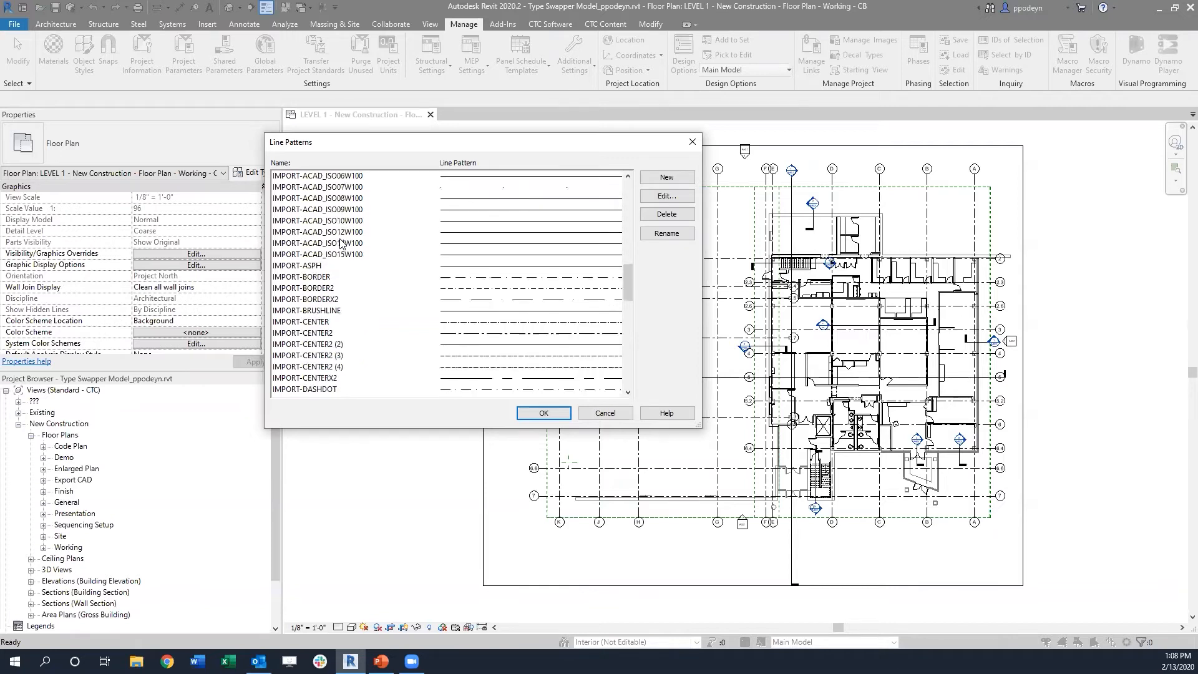
{"action": "scroll", "coordinate": [340, 245], "scroll_direction": "up", "scroll_amount": 2}
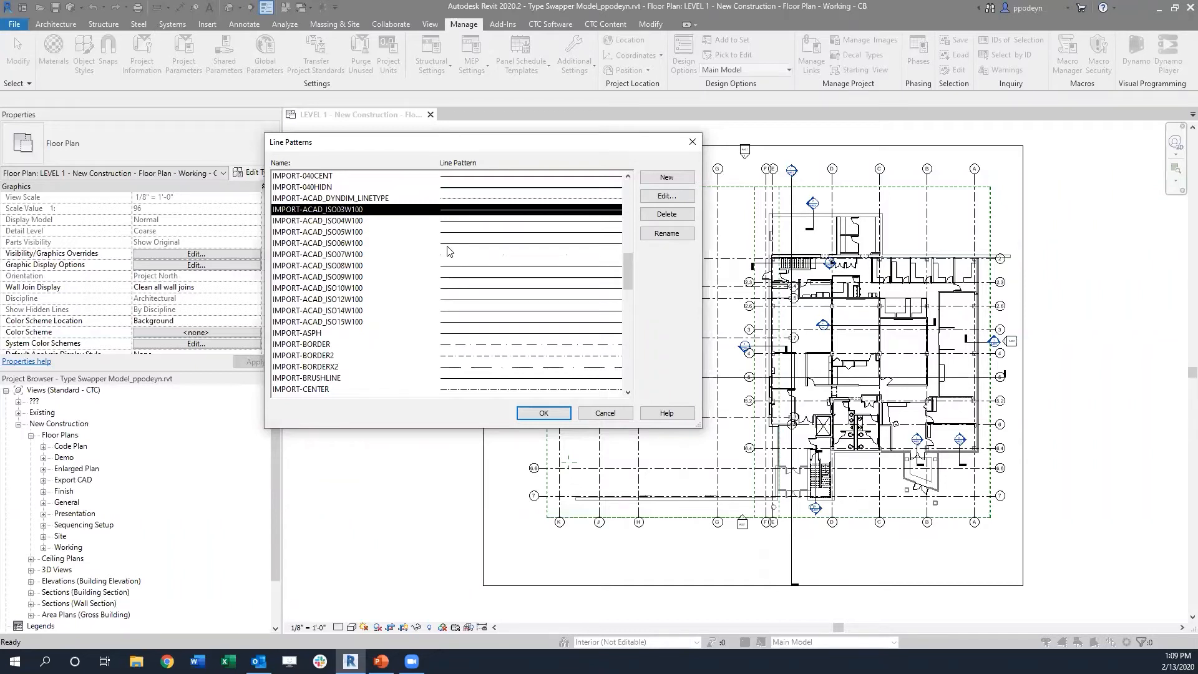
{"action": "left_click", "coordinate": [602, 414]}
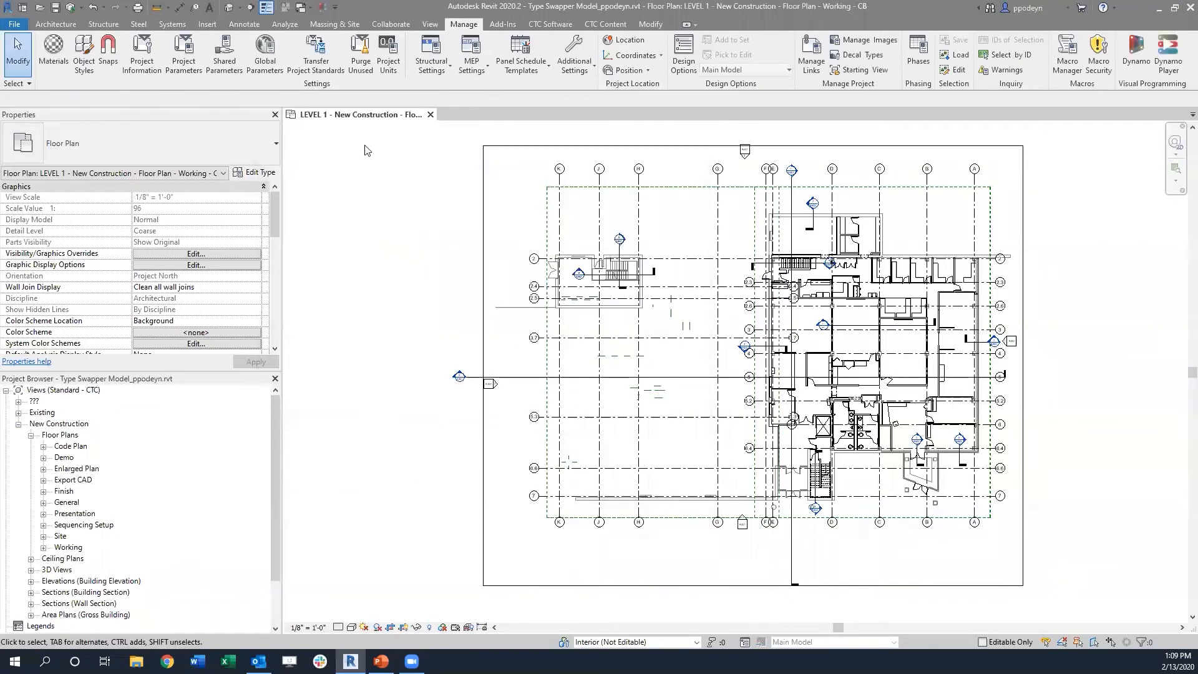
Step: Reopen Type Swapper and review the existing fill patterns with their types and their filled region and material usage
{"action": "left_click", "coordinate": [552, 26]}
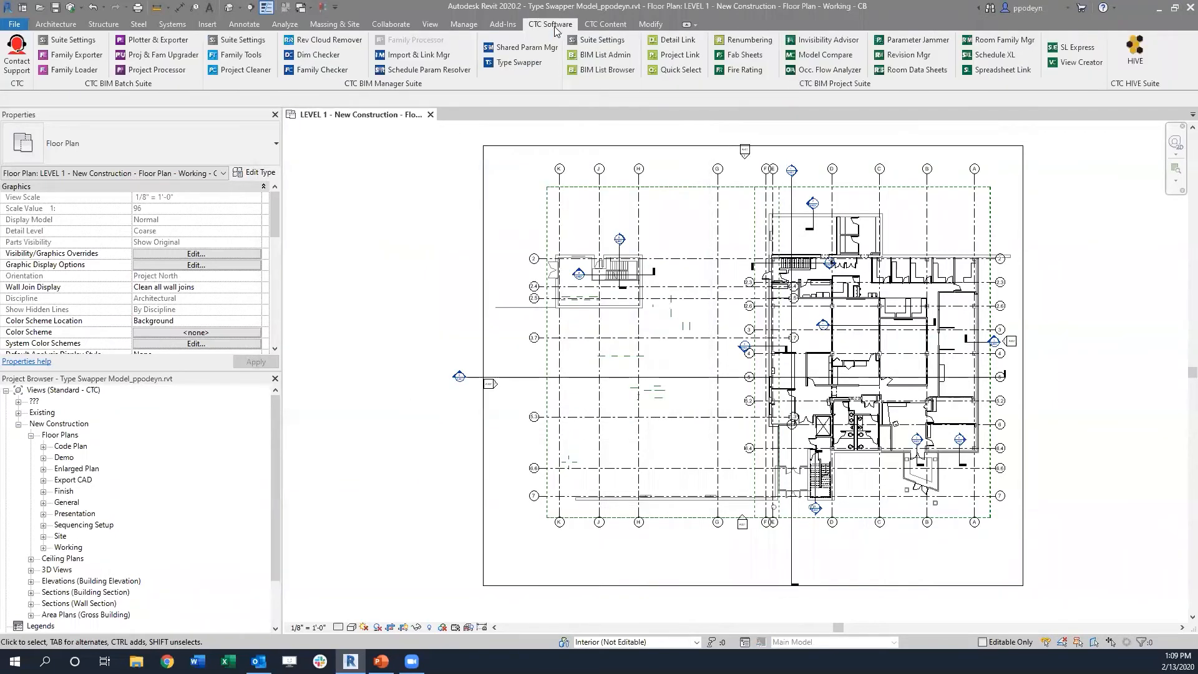
{"action": "left_click", "coordinate": [517, 64]}
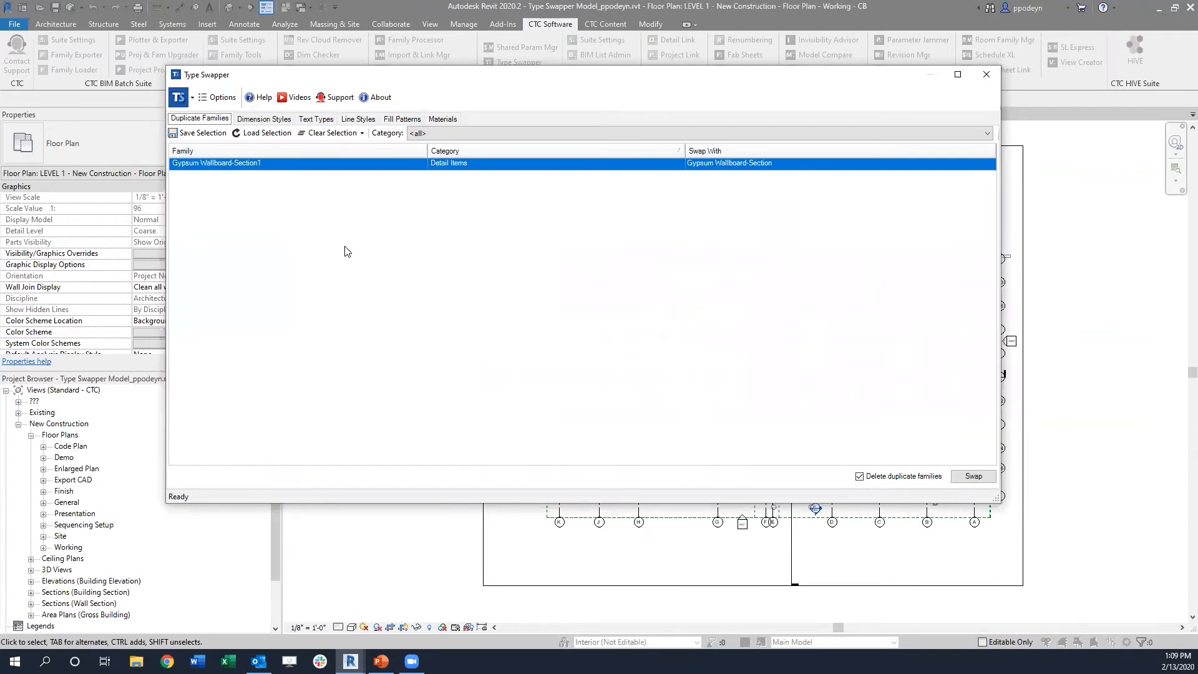
{"action": "left_click", "coordinate": [365, 120]}
{"action": "left_click", "coordinate": [406, 121]}
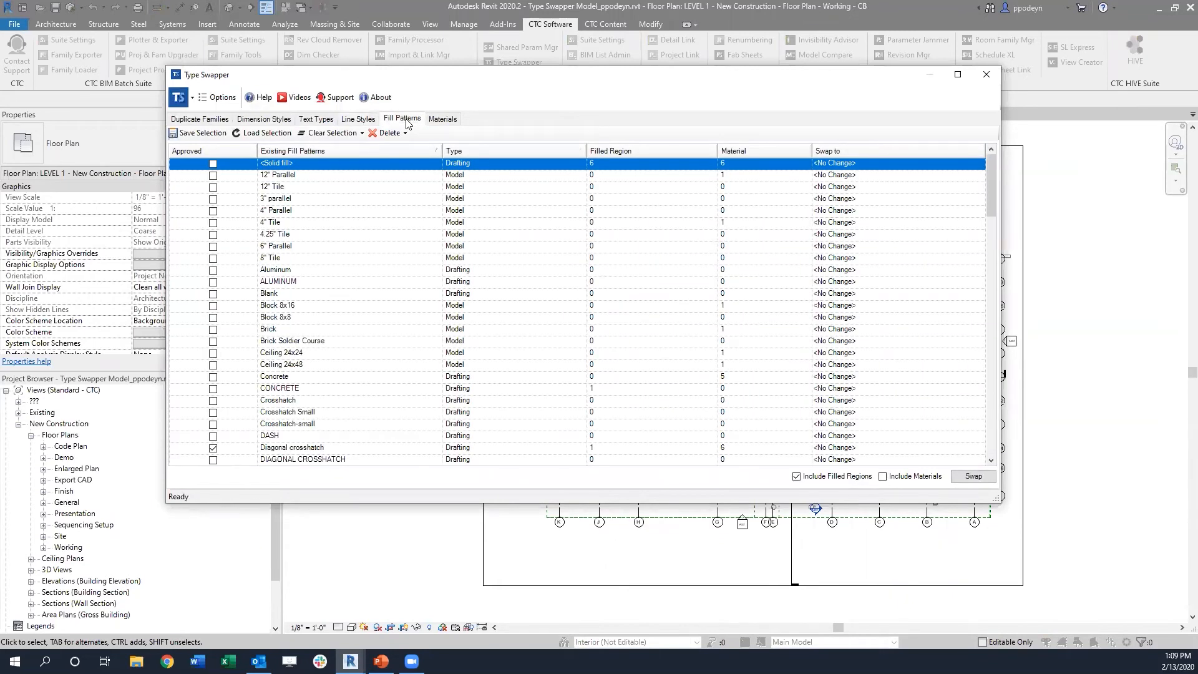
{"action": "left_click", "coordinate": [482, 176]}
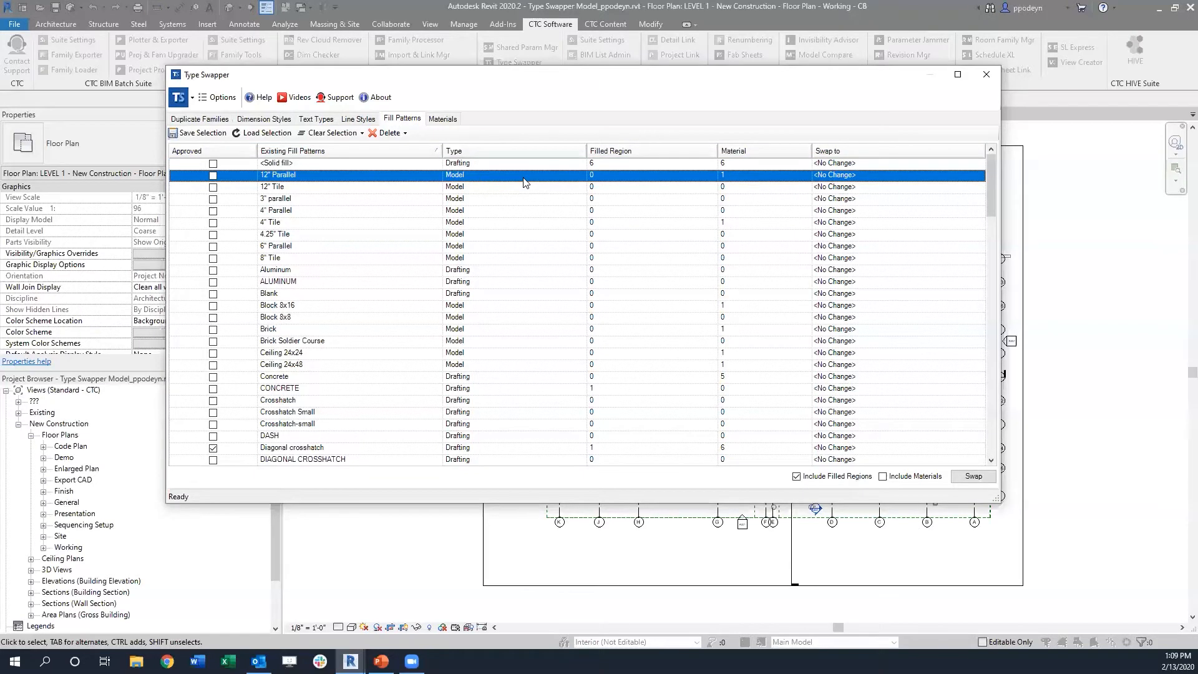
{"action": "scroll", "coordinate": [515, 199], "scroll_direction": "down", "scroll_amount": 8}
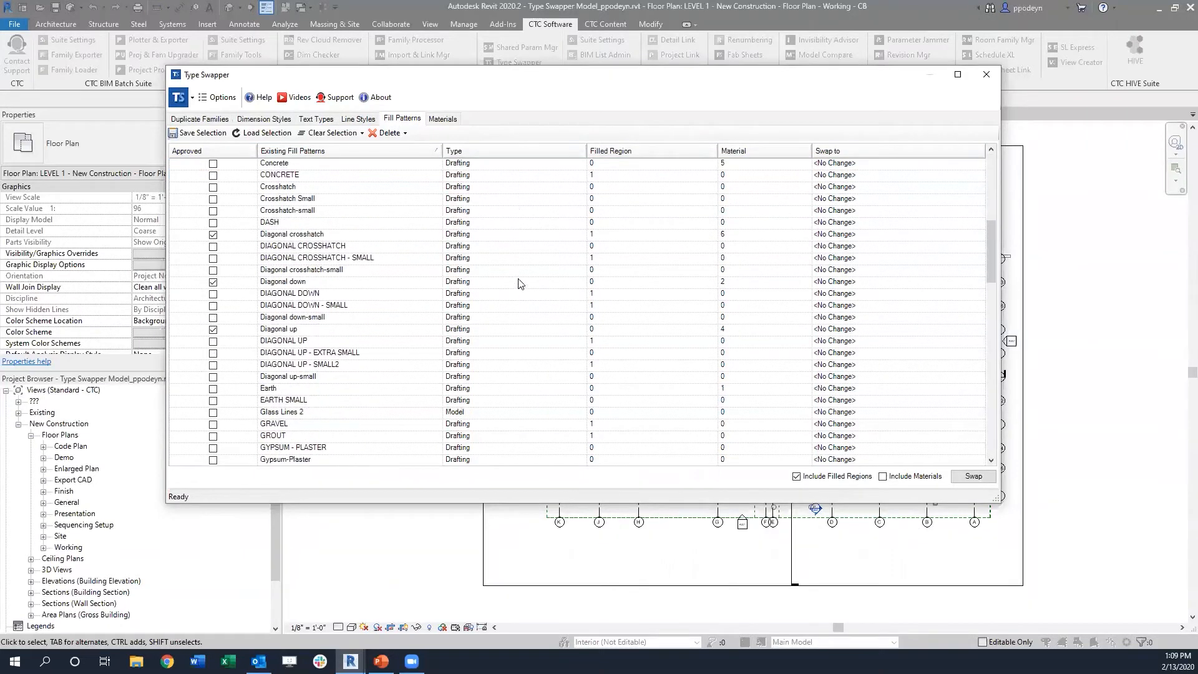
{"action": "scroll", "coordinate": [512, 281], "scroll_direction": "down", "scroll_amount": 1}
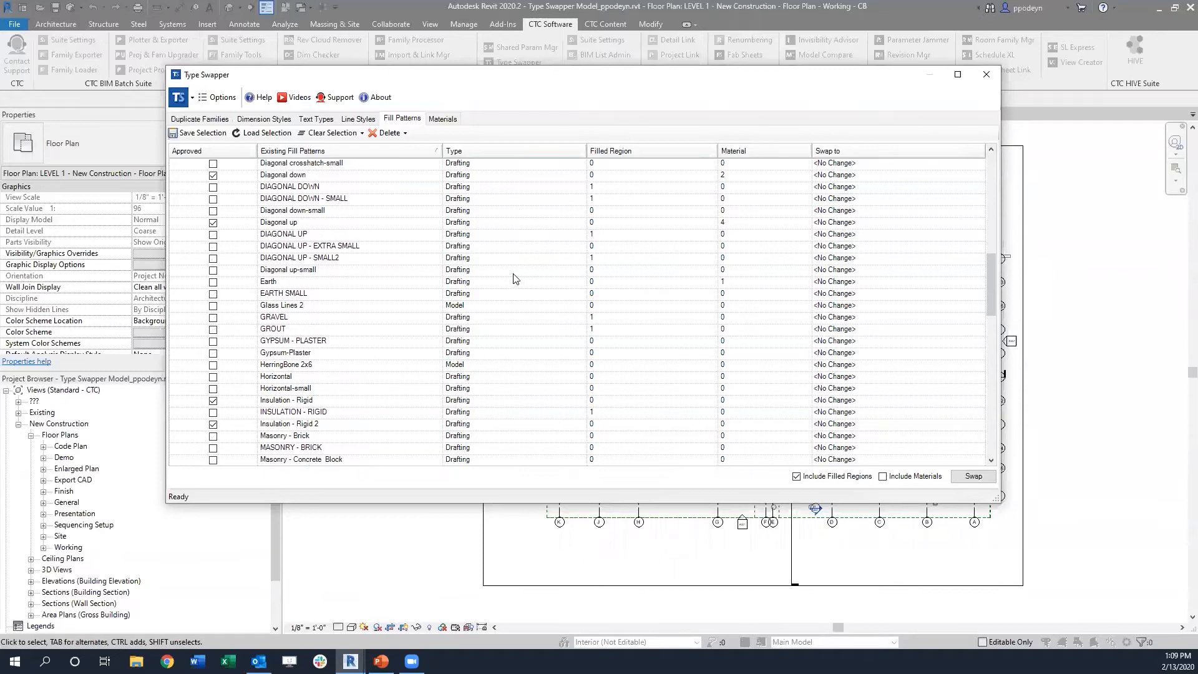
{"action": "scroll", "coordinate": [516, 274], "scroll_direction": "up", "scroll_amount": 9}
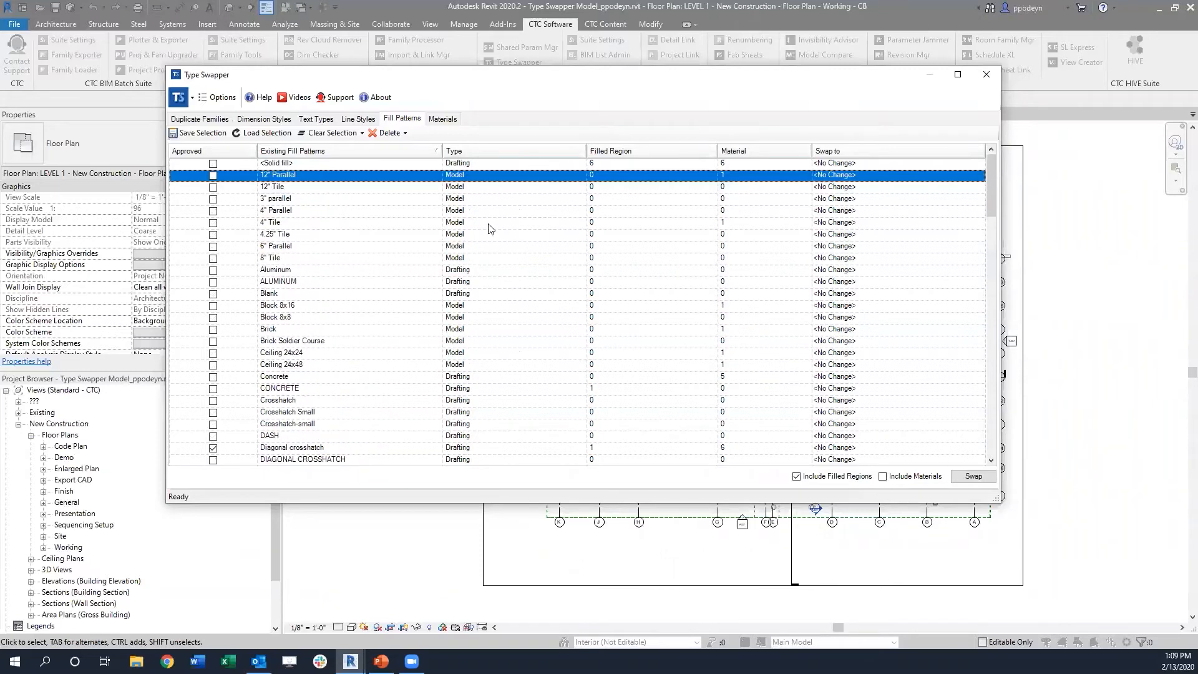
Step: Review the project's existing materials available for swapping, and close Type Swapper
{"action": "left_click", "coordinate": [455, 118]}
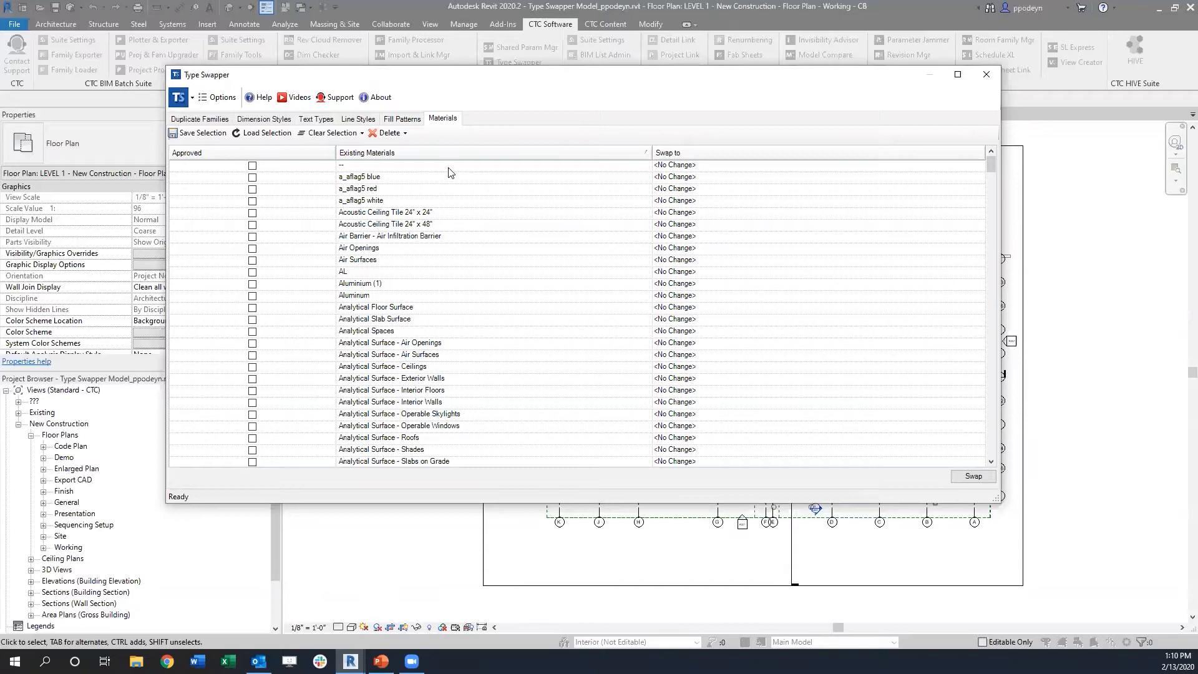
{"action": "scroll", "coordinate": [474, 246], "scroll_direction": "down", "scroll_amount": 20}
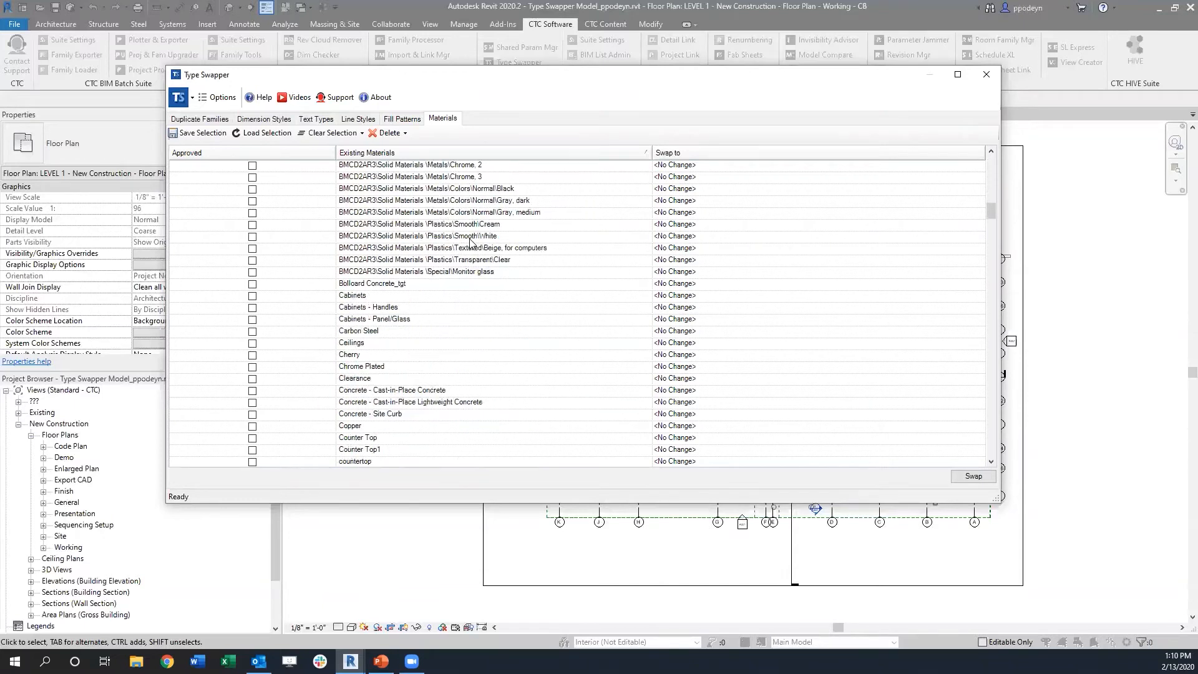
{"action": "scroll", "coordinate": [472, 242], "scroll_direction": "down", "scroll_amount": 15}
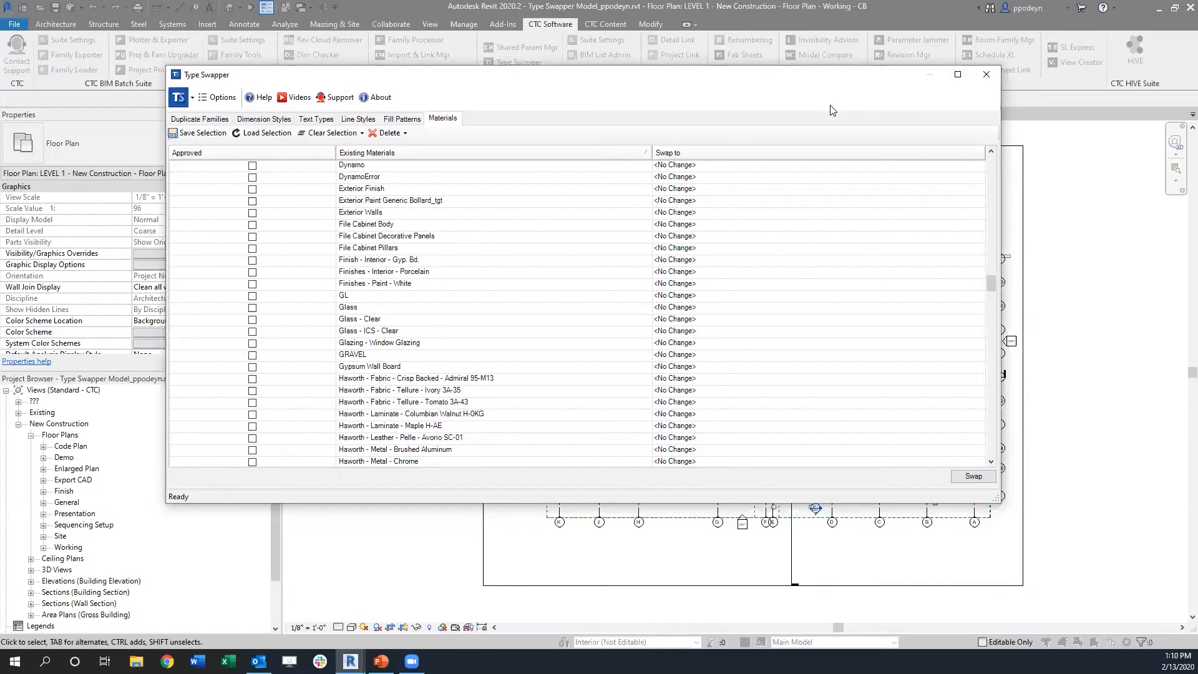
{"action": "left_click", "coordinate": [985, 75]}
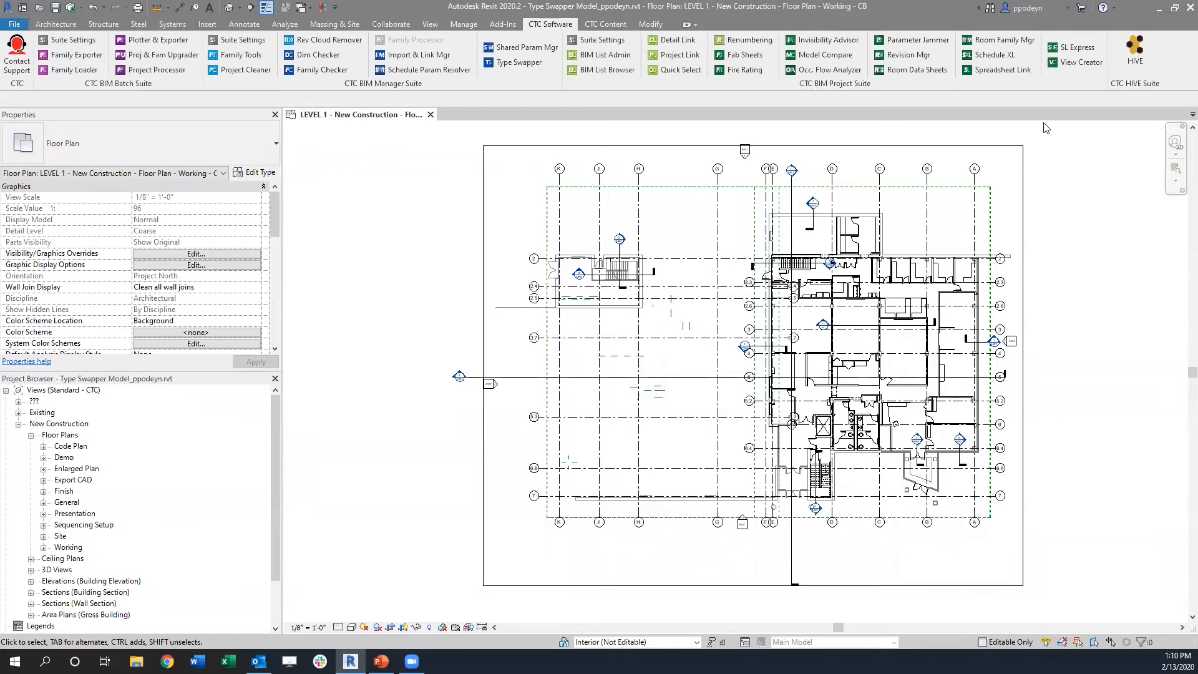
Step: Open View Creator and add a new level entry, starting its name with BIM
{"action": "left_click", "coordinate": [1078, 63]}
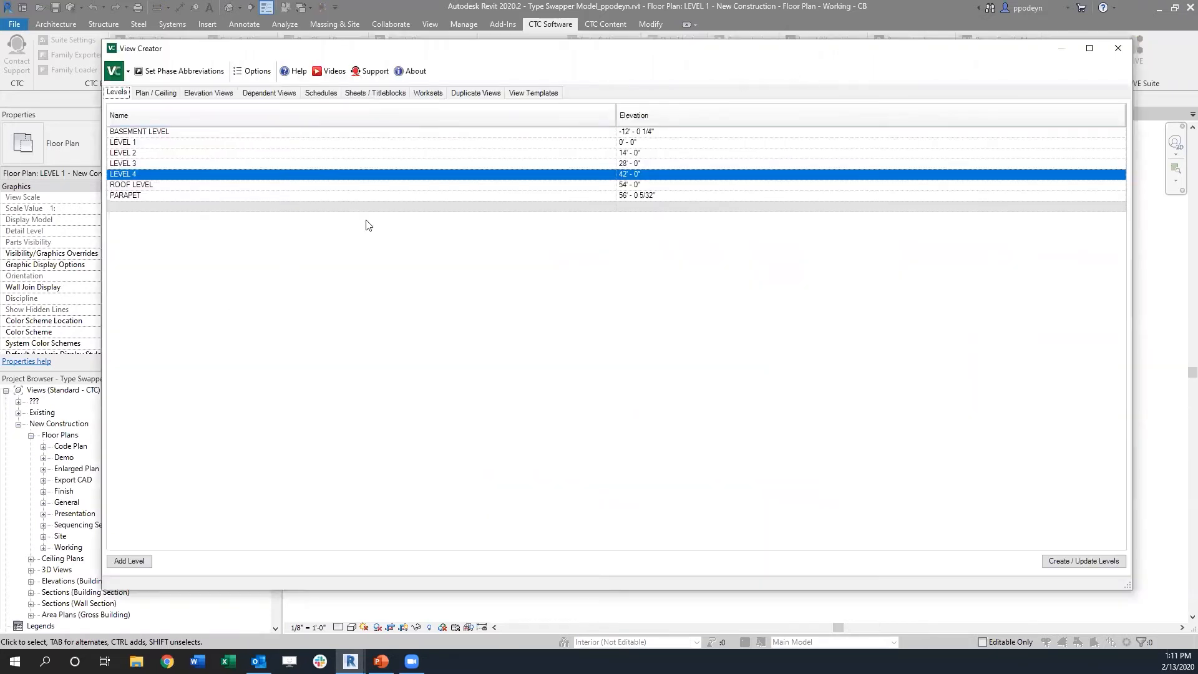
{"action": "left_click", "coordinate": [138, 562]}
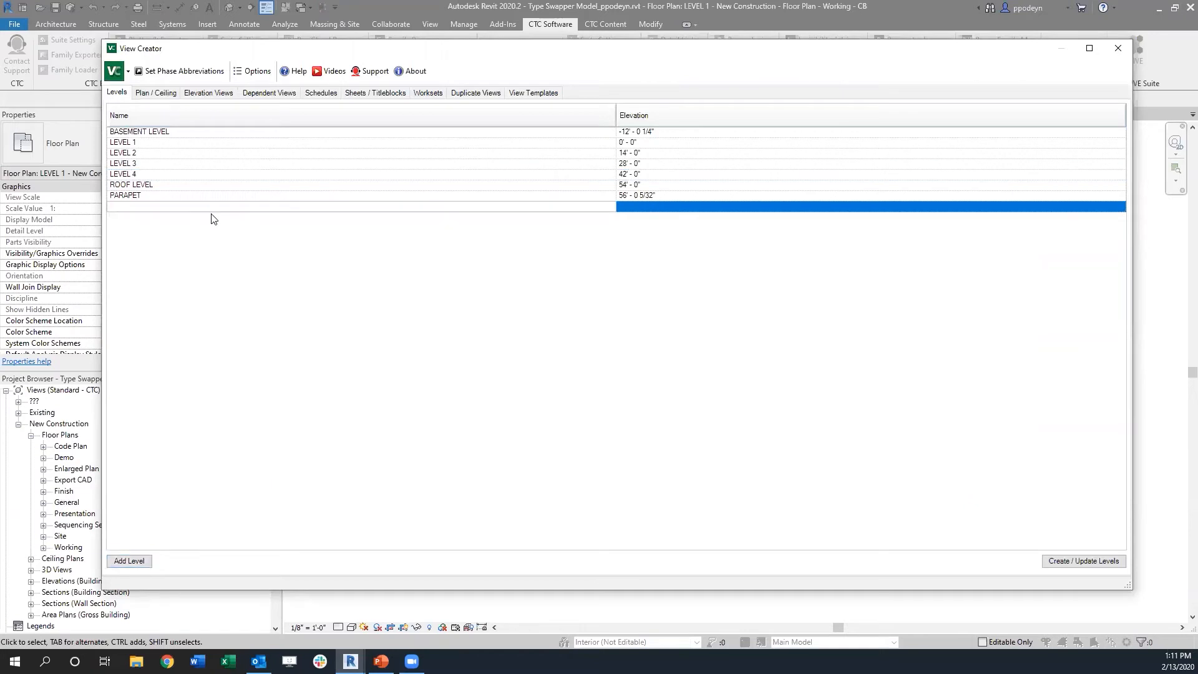
{"action": "type", "text": "BIM"}
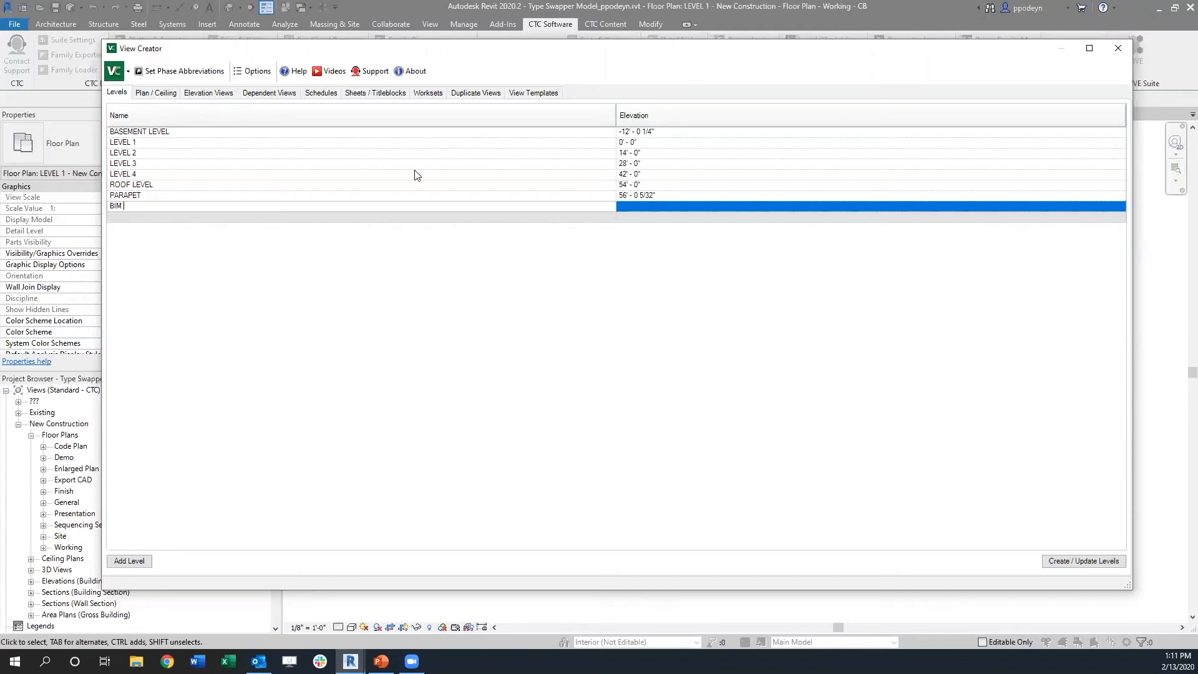
{"action": "left_click_drag", "start_coordinate": [487, 52], "coordinate": [467, 244]}
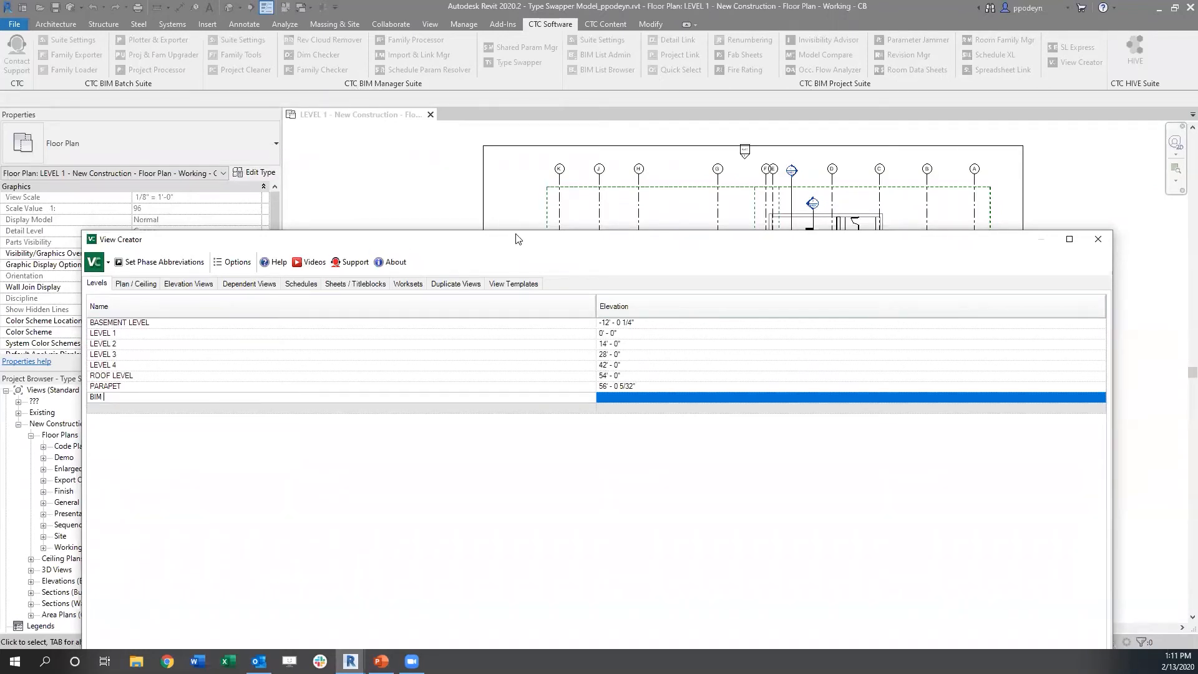
{"action": "left_click_drag", "start_coordinate": [517, 238], "coordinate": [511, 69]}
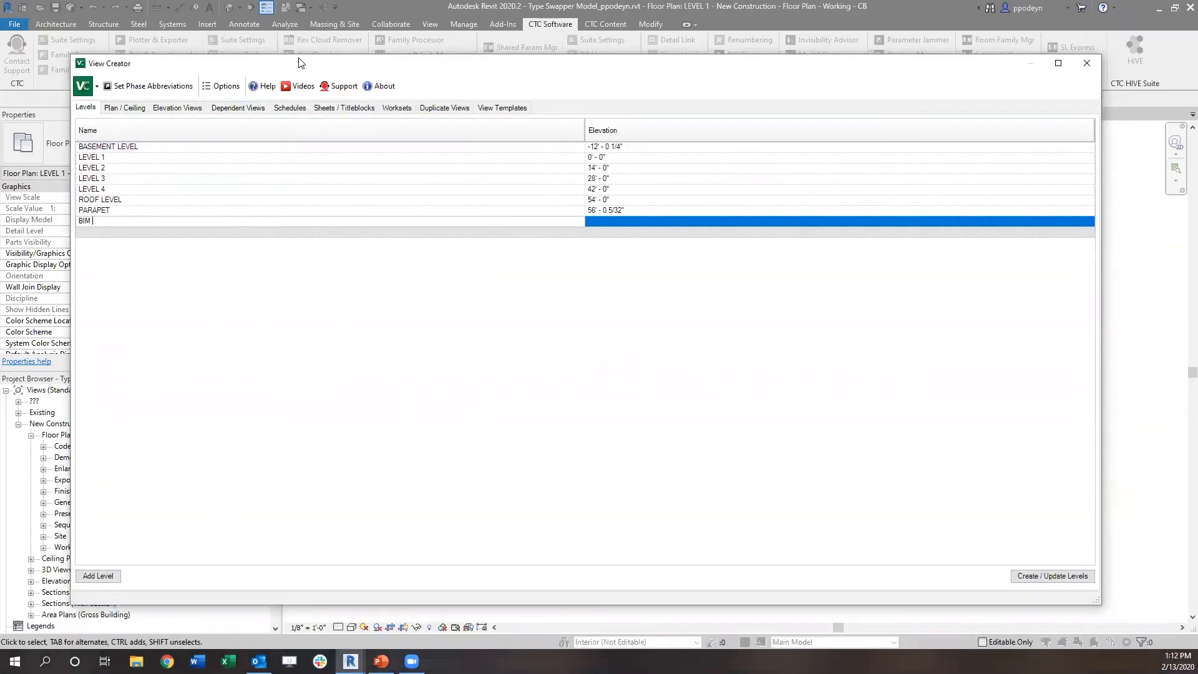
{"action": "left_click_drag", "start_coordinate": [298, 63], "coordinate": [300, 55]}
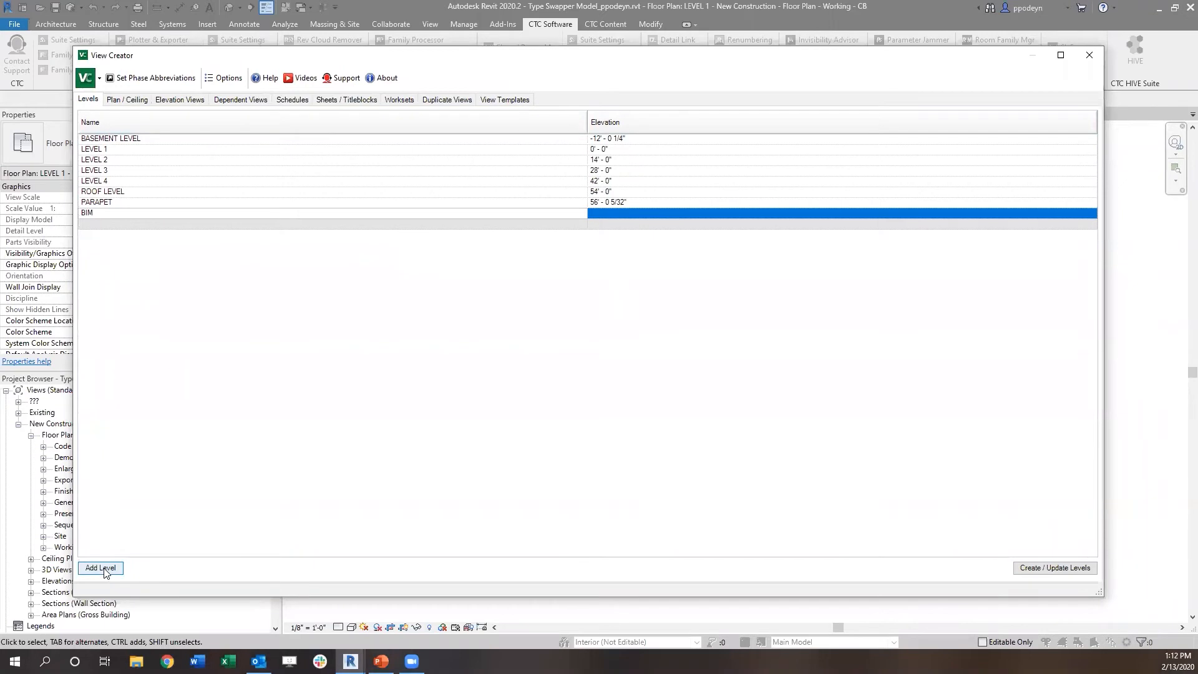
Step: Complete the new level's name as BIMLevel 9
{"action": "left_click", "coordinate": [127, 214]}
{"action": "type", "text": "Level 9"}
Step: Set BIMLevel 9's elevation to 90' and create the level in the project
{"action": "left_click", "coordinate": [615, 217]}
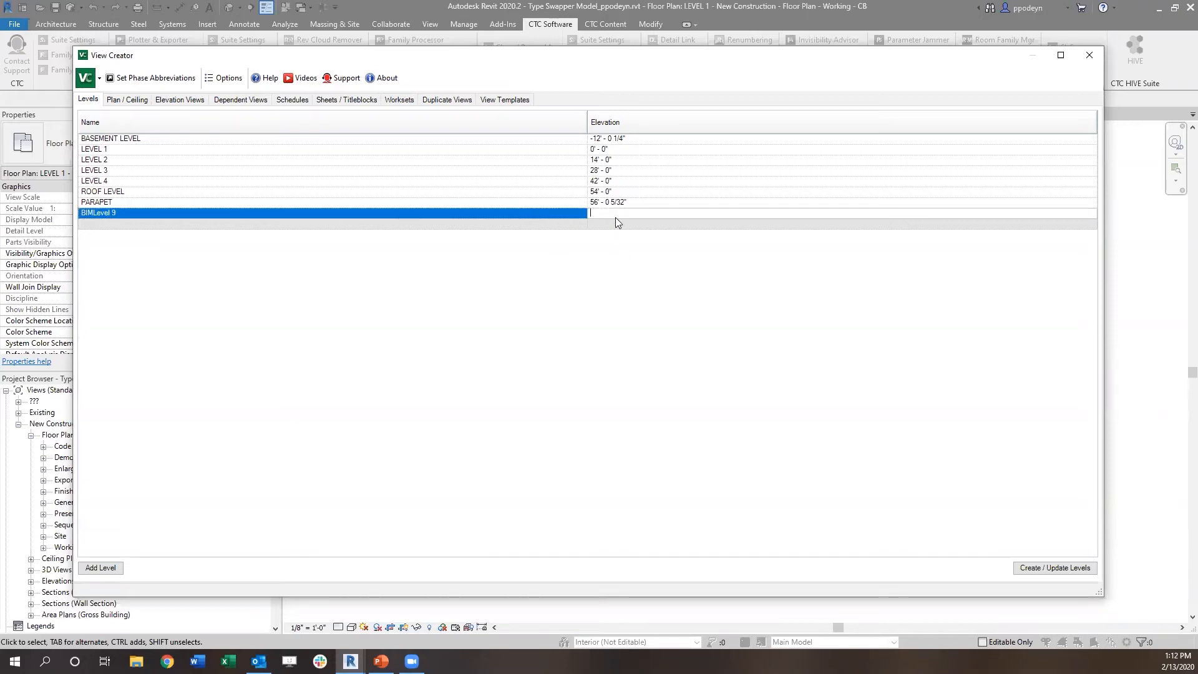
{"action": "type", "text": "90"}
{"action": "left_click", "coordinate": [1053, 569]}
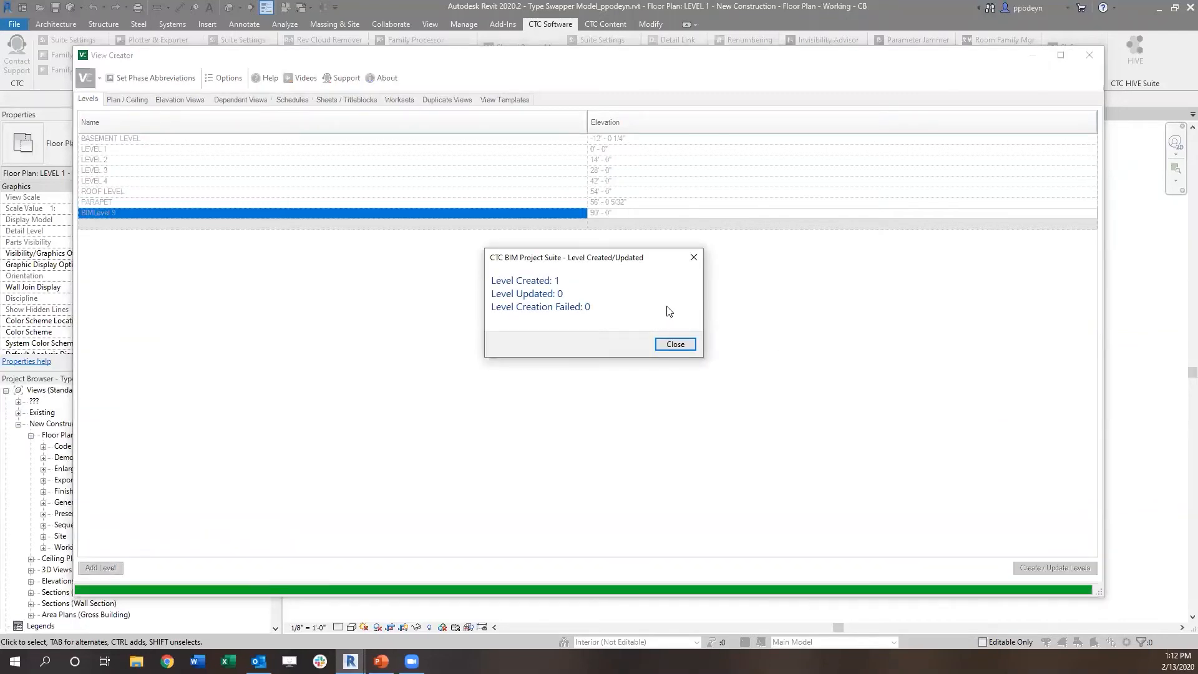
{"action": "left_click", "coordinate": [673, 345]}
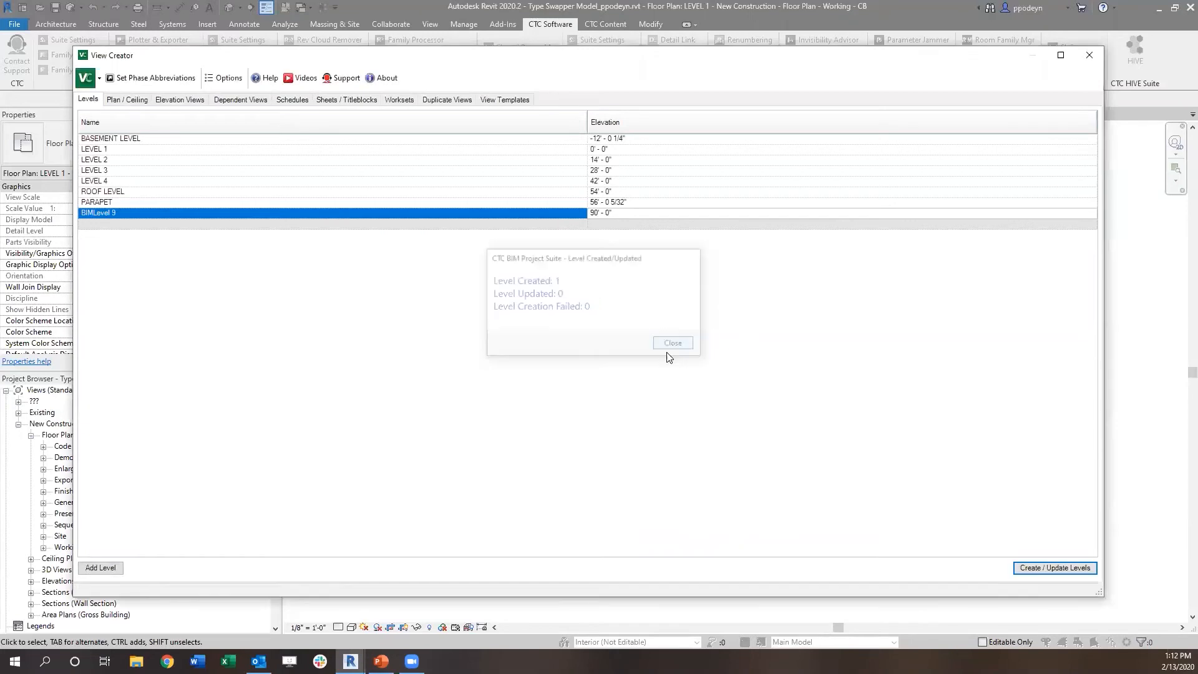
Step: Include BIMLevel 9 for plan view creation and give it the abbreviation BIML9
{"action": "left_click", "coordinate": [124, 101]}
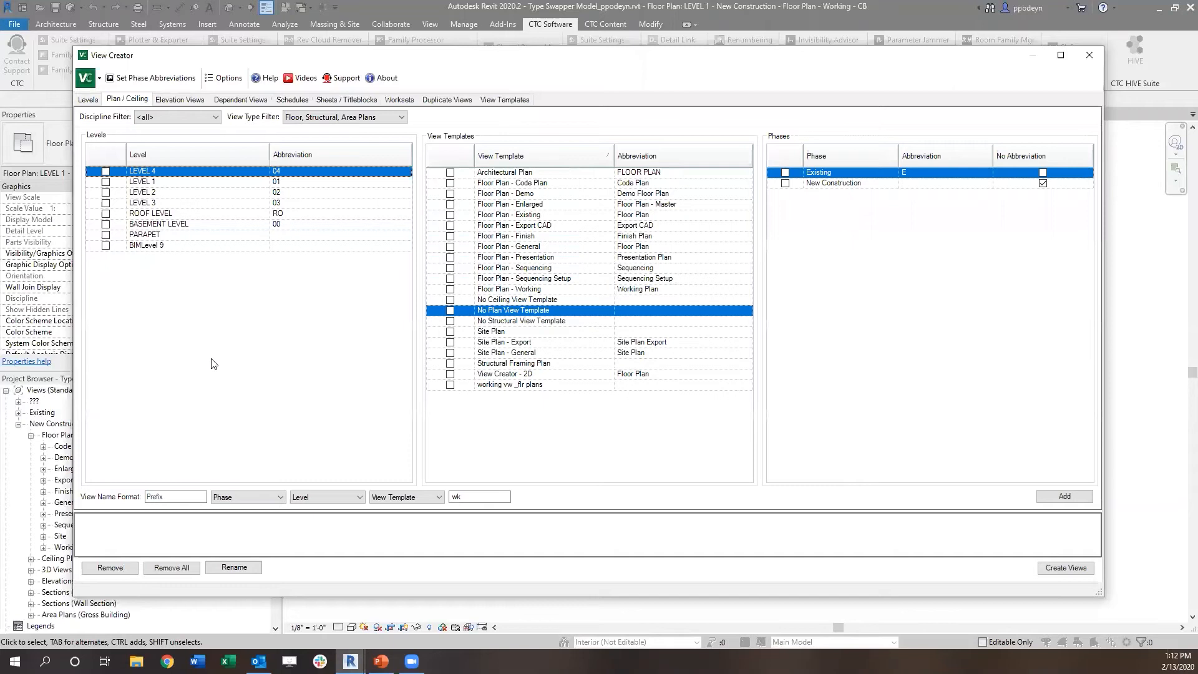
{"action": "left_click", "coordinate": [106, 246]}
{"action": "left_click", "coordinate": [307, 247]}
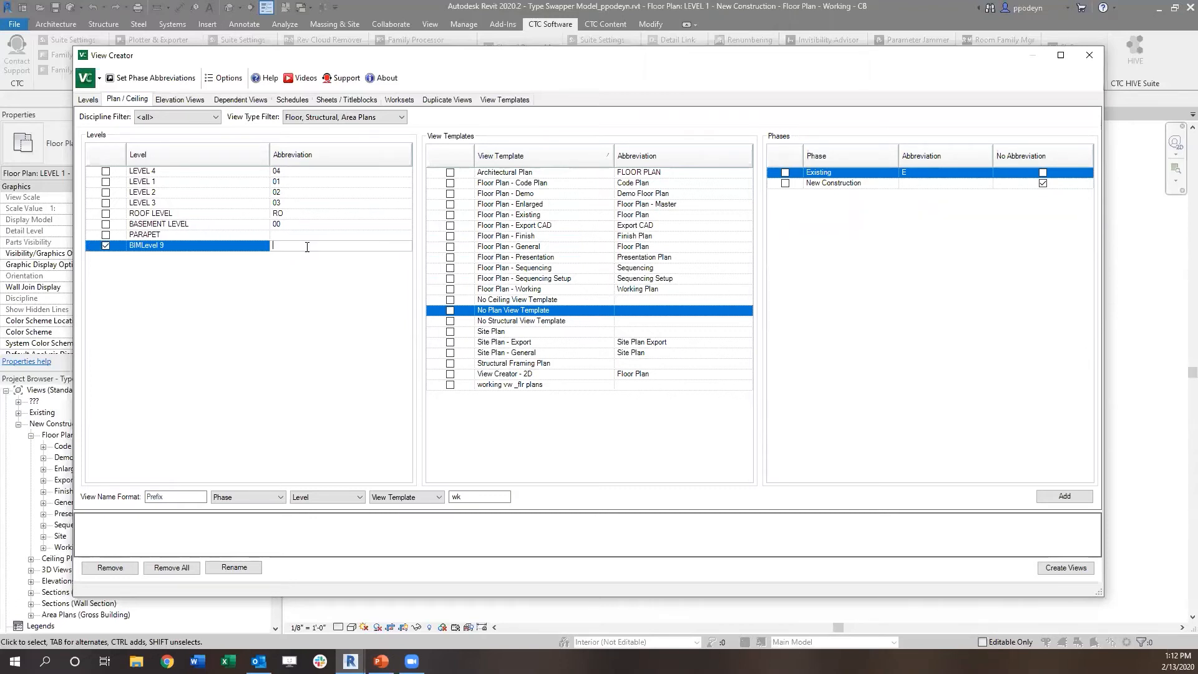
{"action": "type", "text": "BIML9"}
Step: Choose the Architectural Plan view template and both the Existing and New Construction phases for the plan views
{"action": "left_click", "coordinate": [450, 172]}
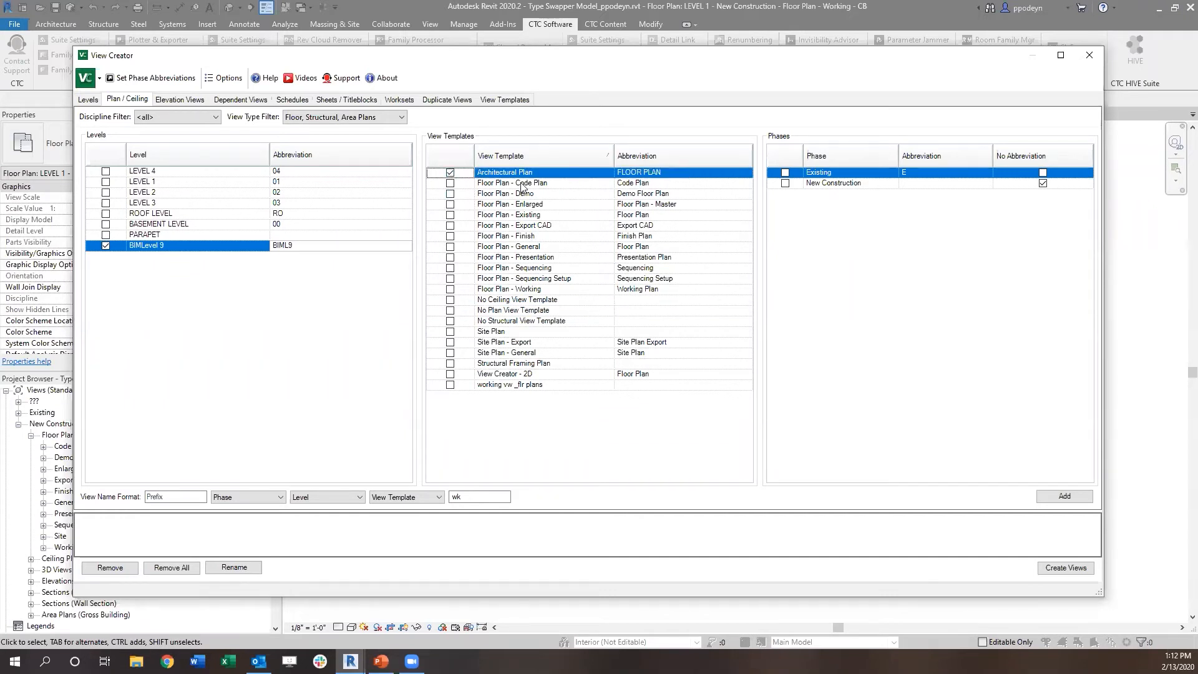
{"action": "left_click", "coordinate": [785, 172]}
{"action": "left_click", "coordinate": [785, 183]}
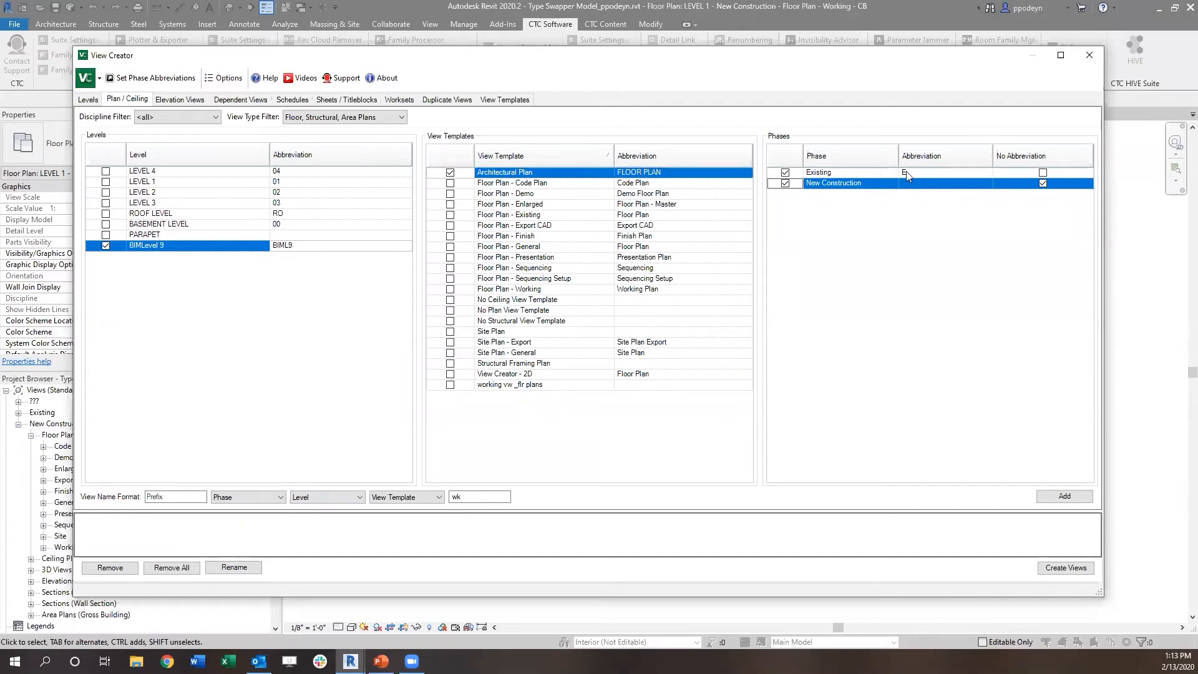
Step: Examine the view name format options for the Phase, Level and View Template components without changing their order
{"action": "left_click", "coordinate": [237, 497]}
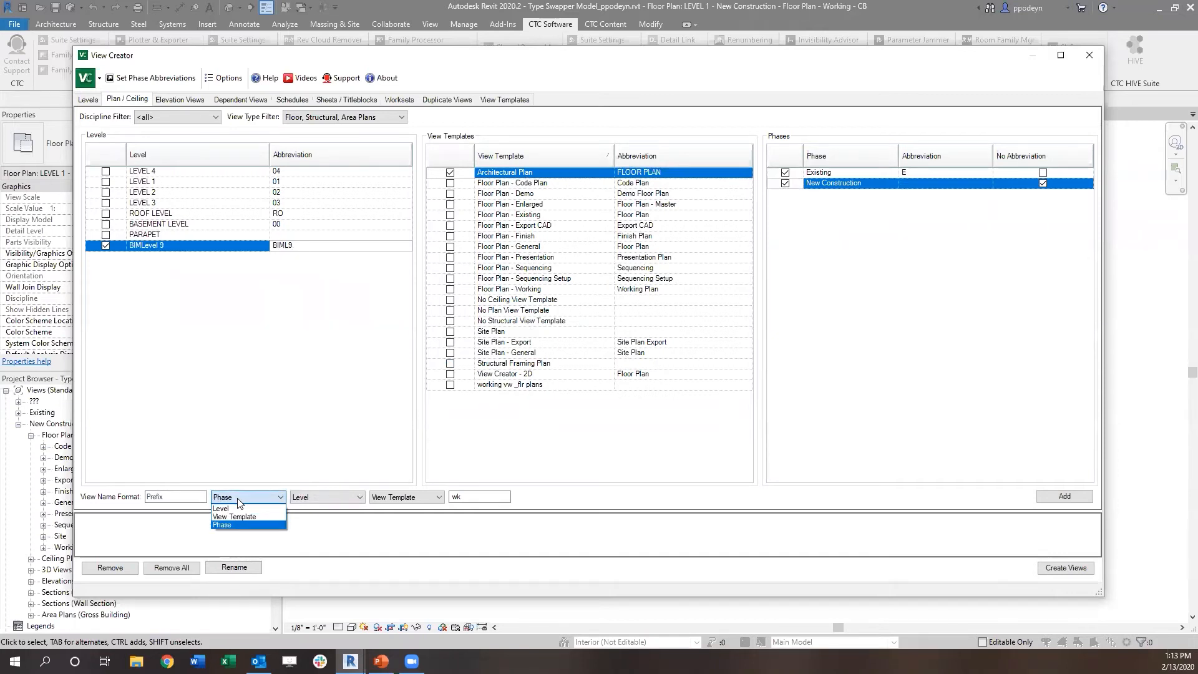
{"action": "left_click", "coordinate": [239, 499]}
{"action": "left_click", "coordinate": [298, 498]}
{"action": "left_click", "coordinate": [298, 498]}
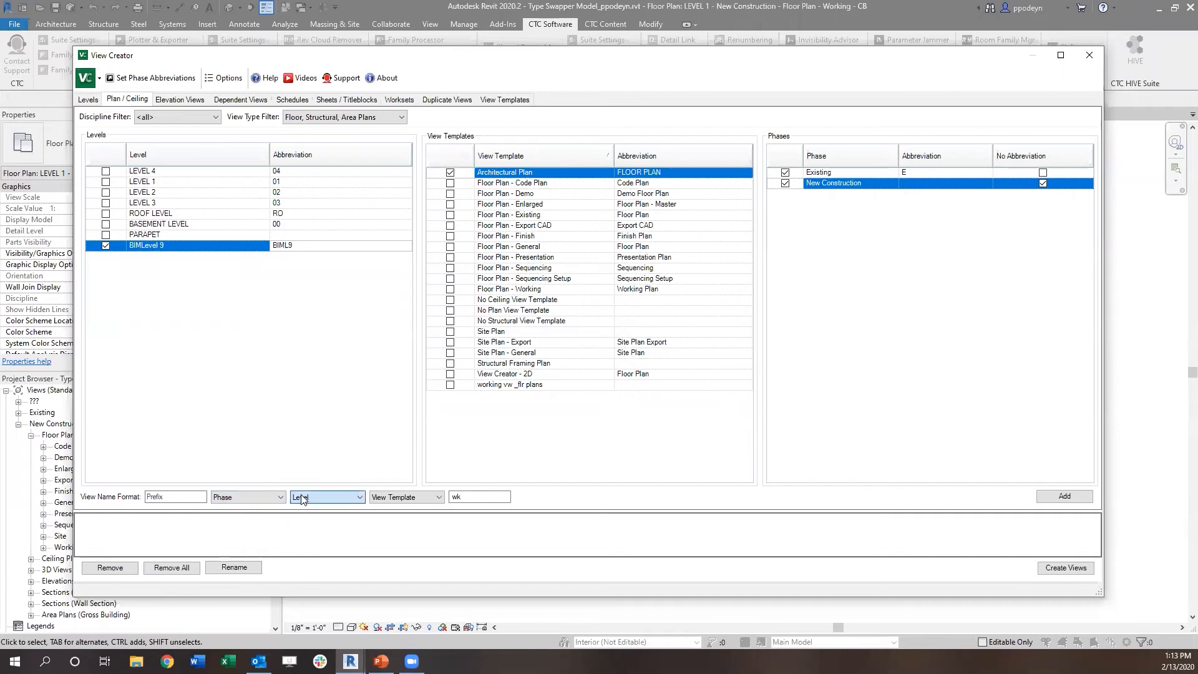
{"action": "left_click", "coordinate": [375, 499]}
{"action": "left_click", "coordinate": [232, 497]}
{"action": "left_click", "coordinate": [321, 497]}
{"action": "left_click", "coordinate": [388, 498]}
{"action": "left_click", "coordinate": [390, 498]}
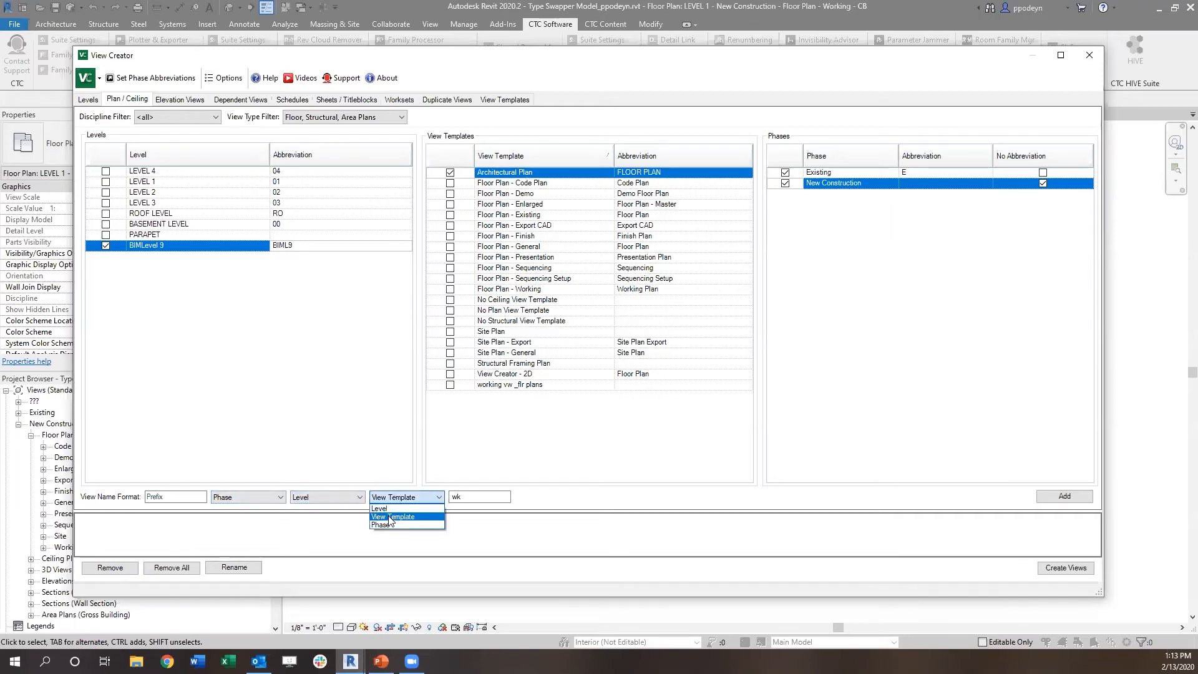
{"action": "left_click", "coordinate": [390, 518]}
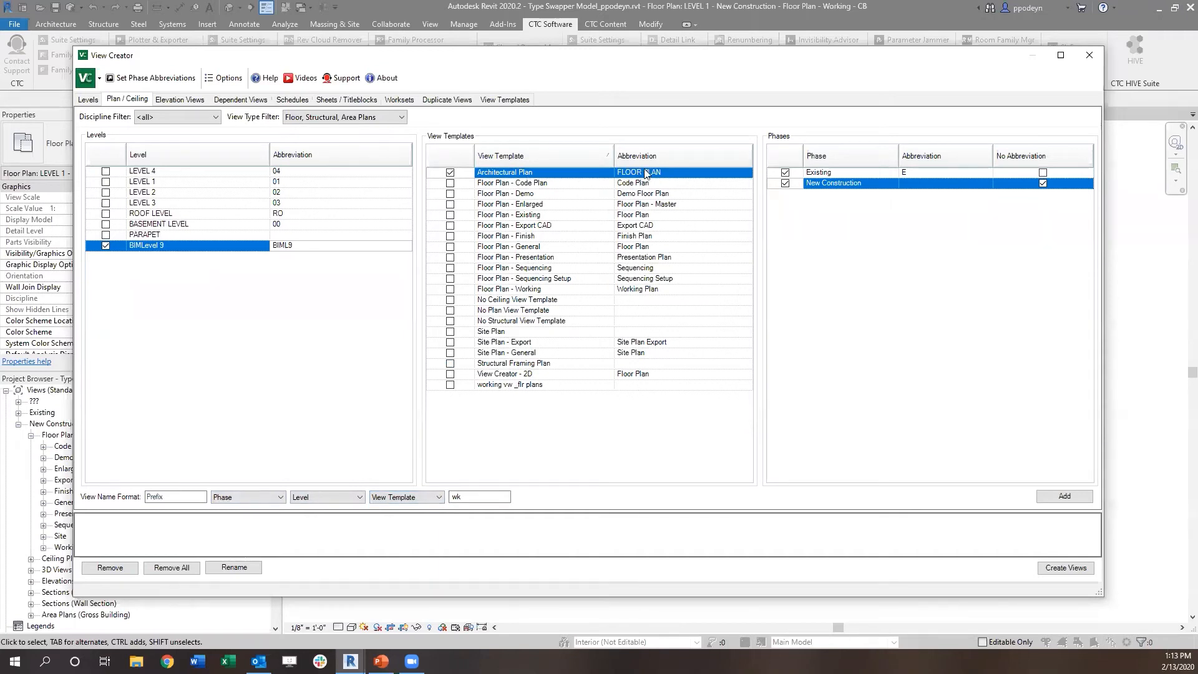
{"action": "left_click", "coordinate": [192, 334]}
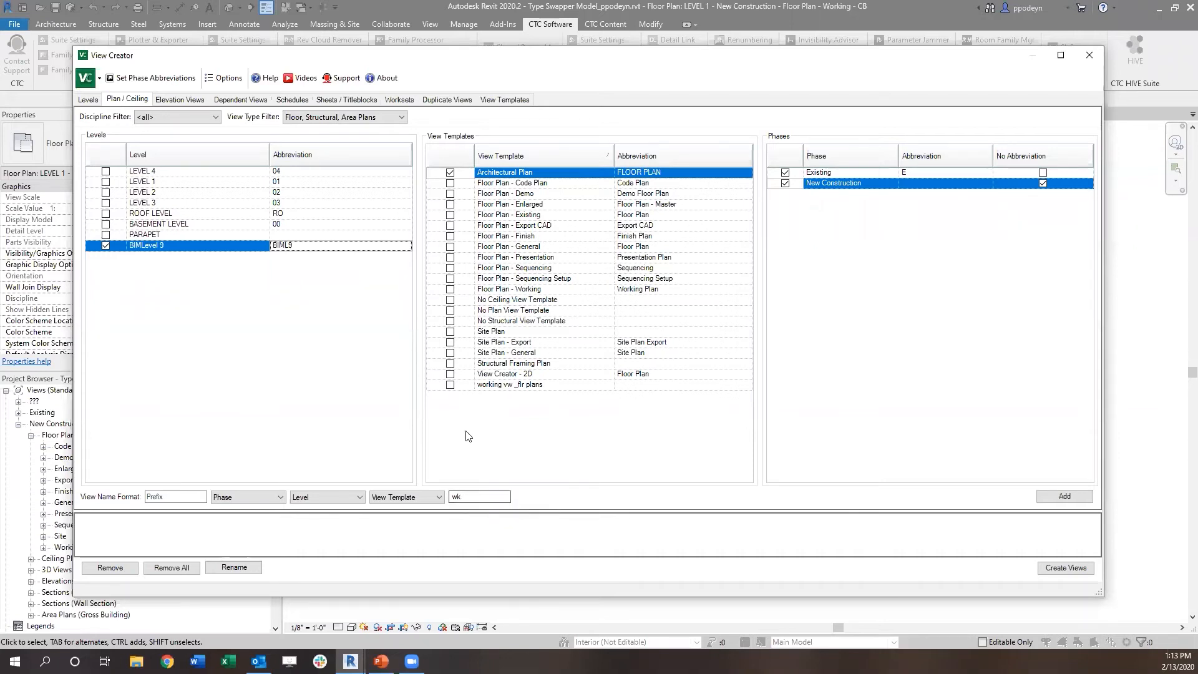
Step: Add the chosen level, template and phase combinations to the list and create the plan views
{"action": "left_click", "coordinate": [1080, 503]}
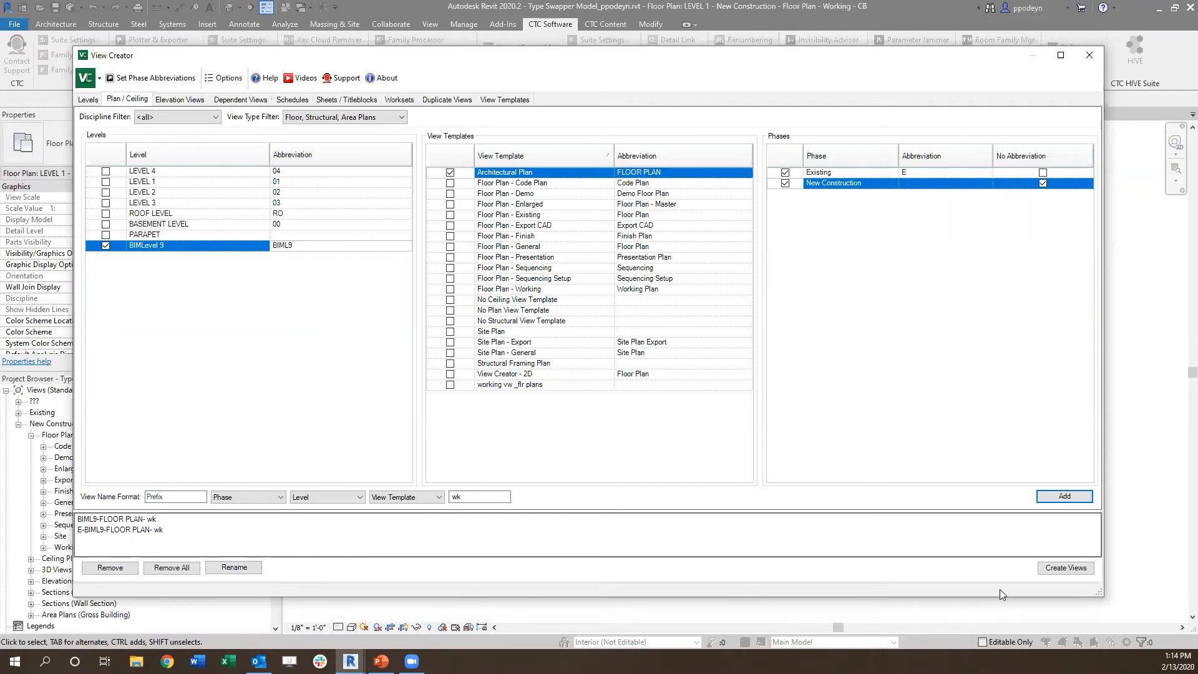
{"action": "left_click", "coordinate": [1054, 569]}
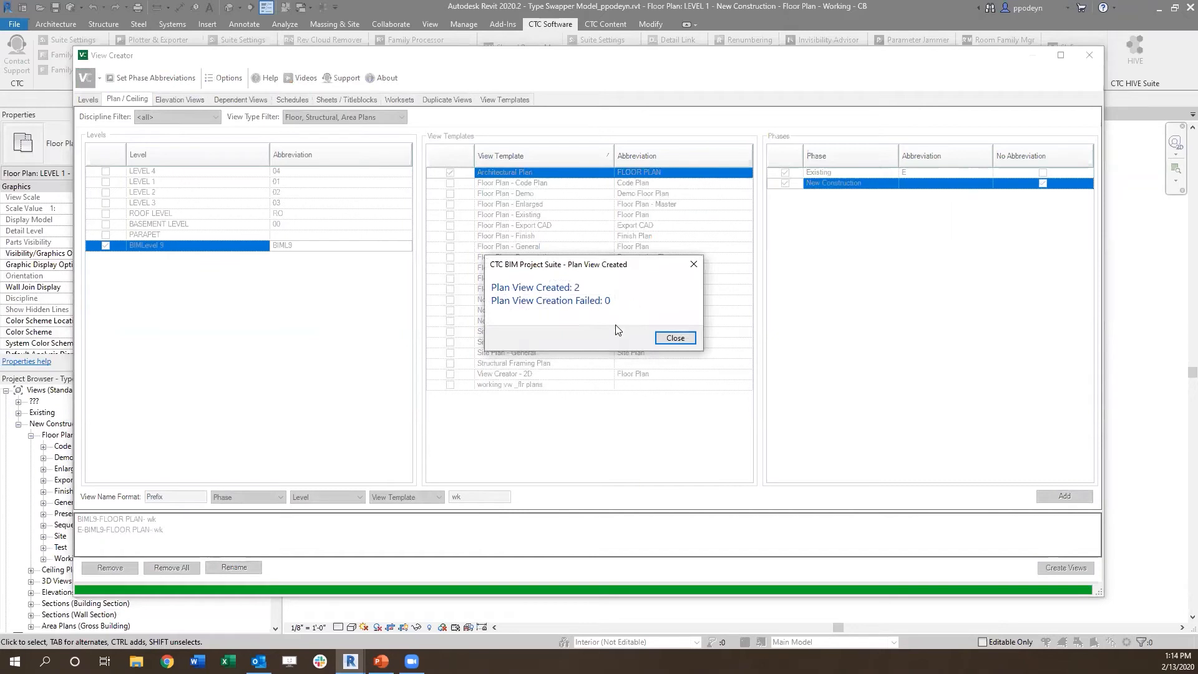
{"action": "left_click", "coordinate": [675, 338]}
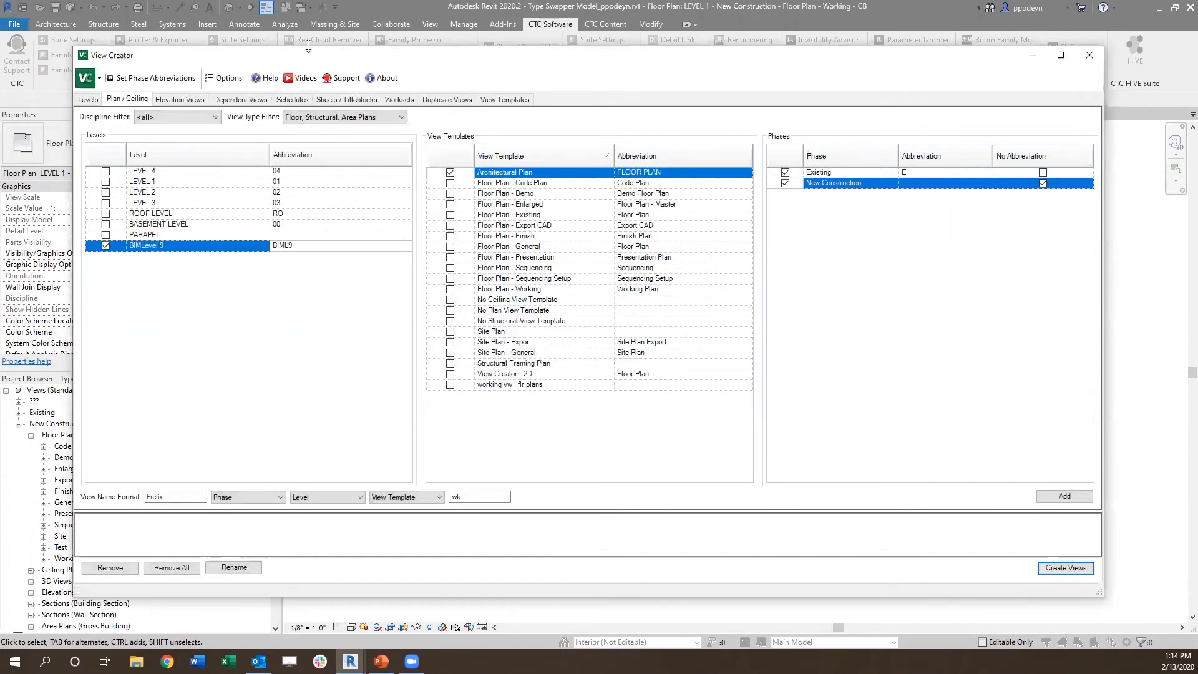
Step: Review the elevation view and dependent view options, widening the dependent views' name and view type columns to read them
{"action": "left_click", "coordinate": [176, 101]}
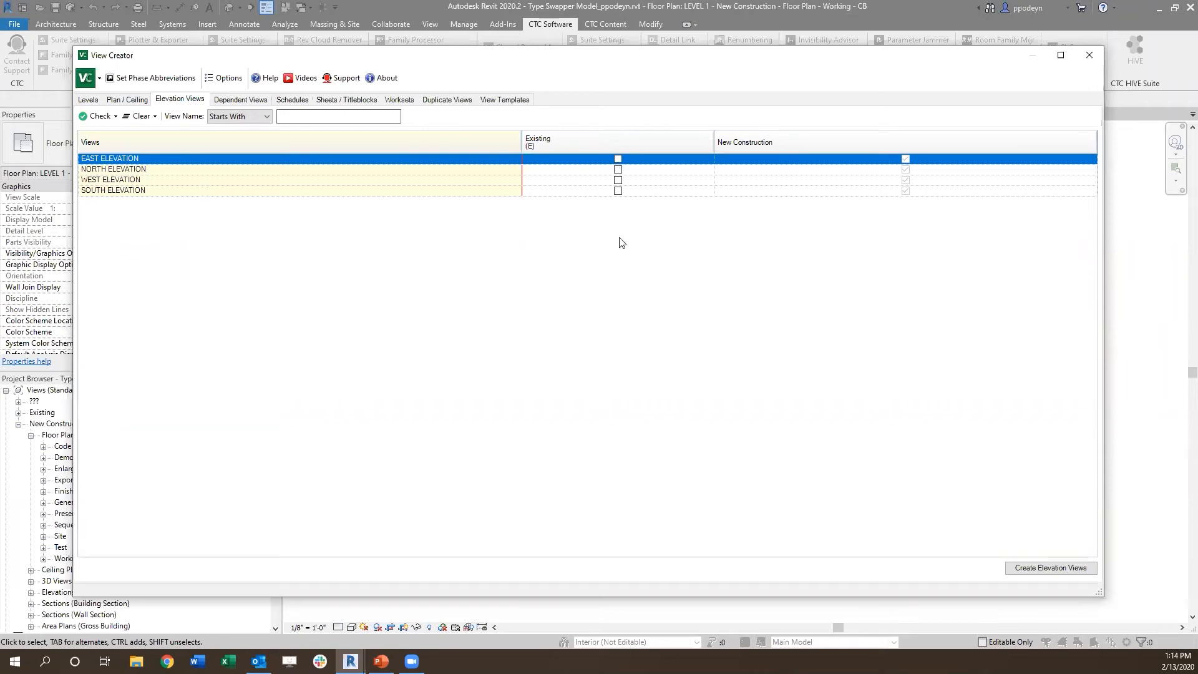
{"action": "left_click", "coordinate": [239, 100]}
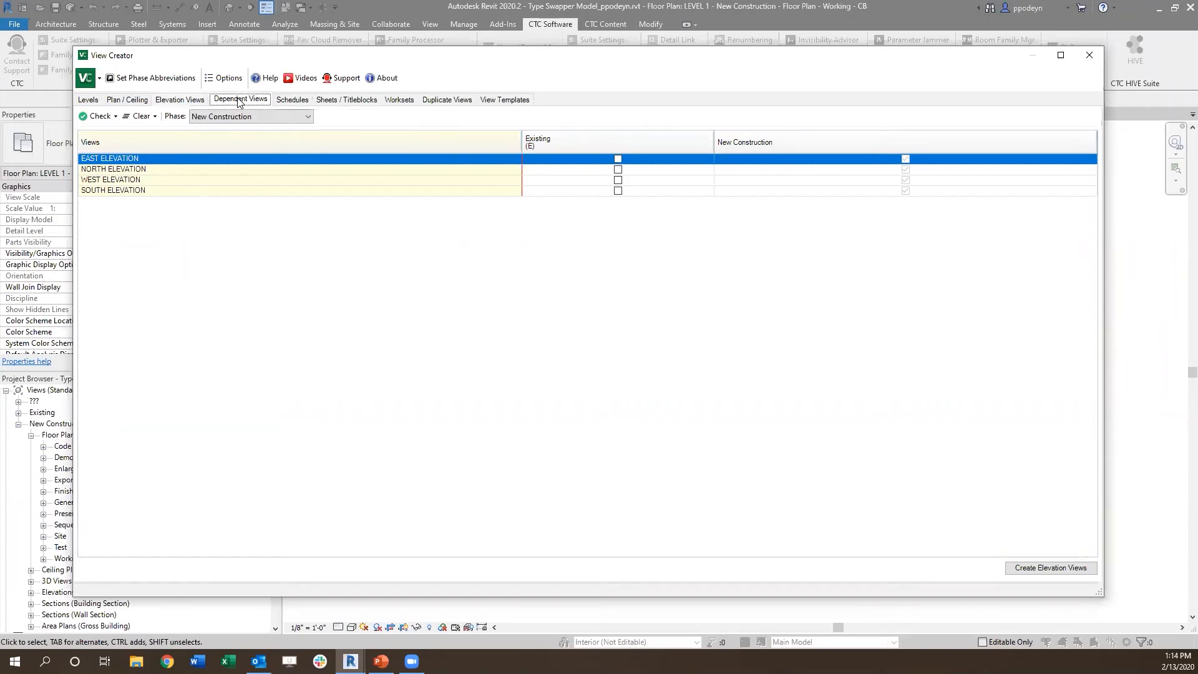
{"action": "left_click_drag", "start_coordinate": [398, 57], "coordinate": [483, 42]}
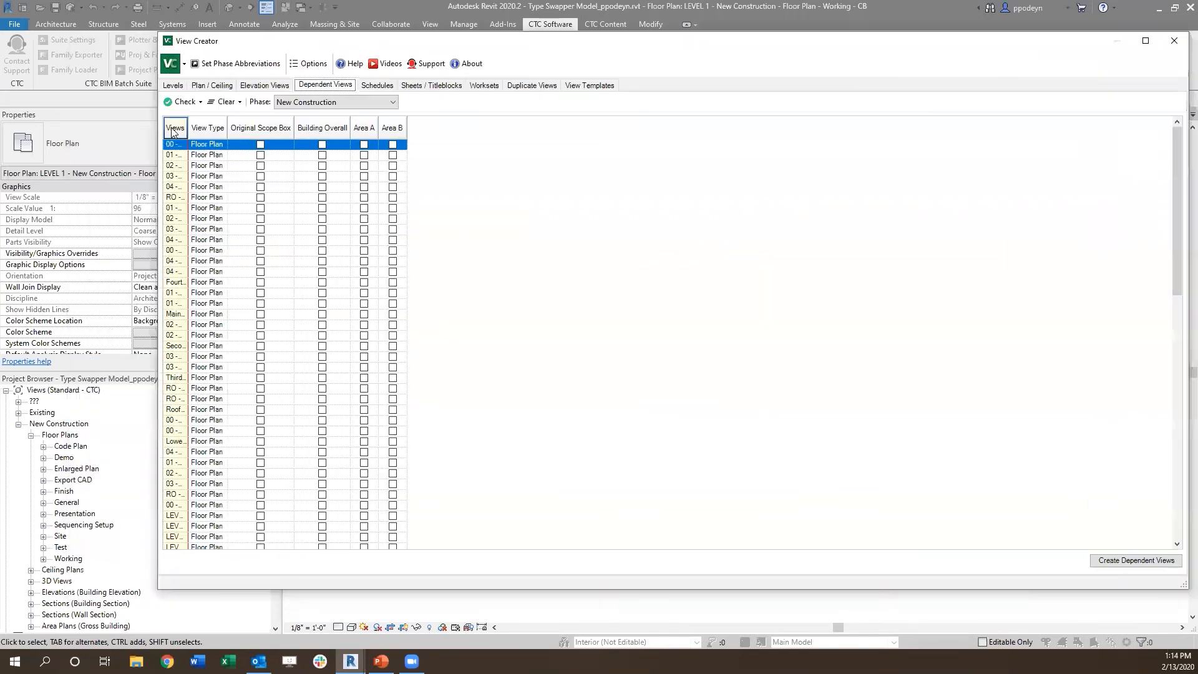
{"action": "left_click_drag", "start_coordinate": [187, 128], "coordinate": [446, 125]}
{"action": "left_click_drag", "start_coordinate": [320, 127], "coordinate": [389, 125]}
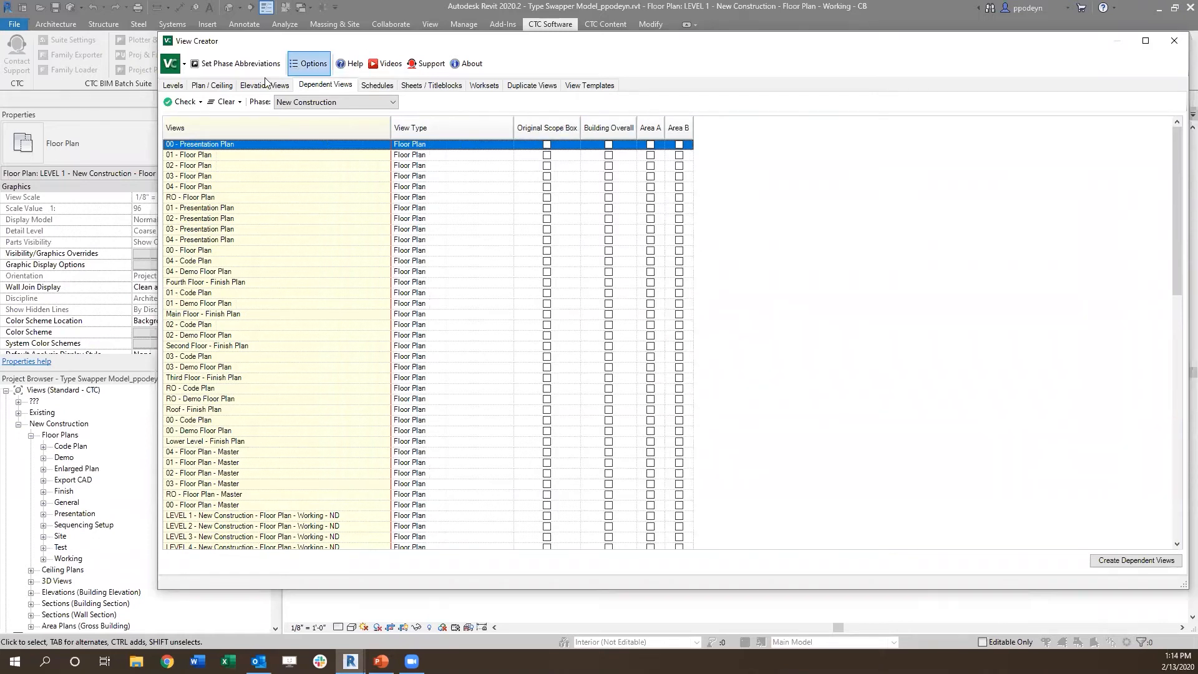
{"action": "left_click", "coordinate": [202, 87]}
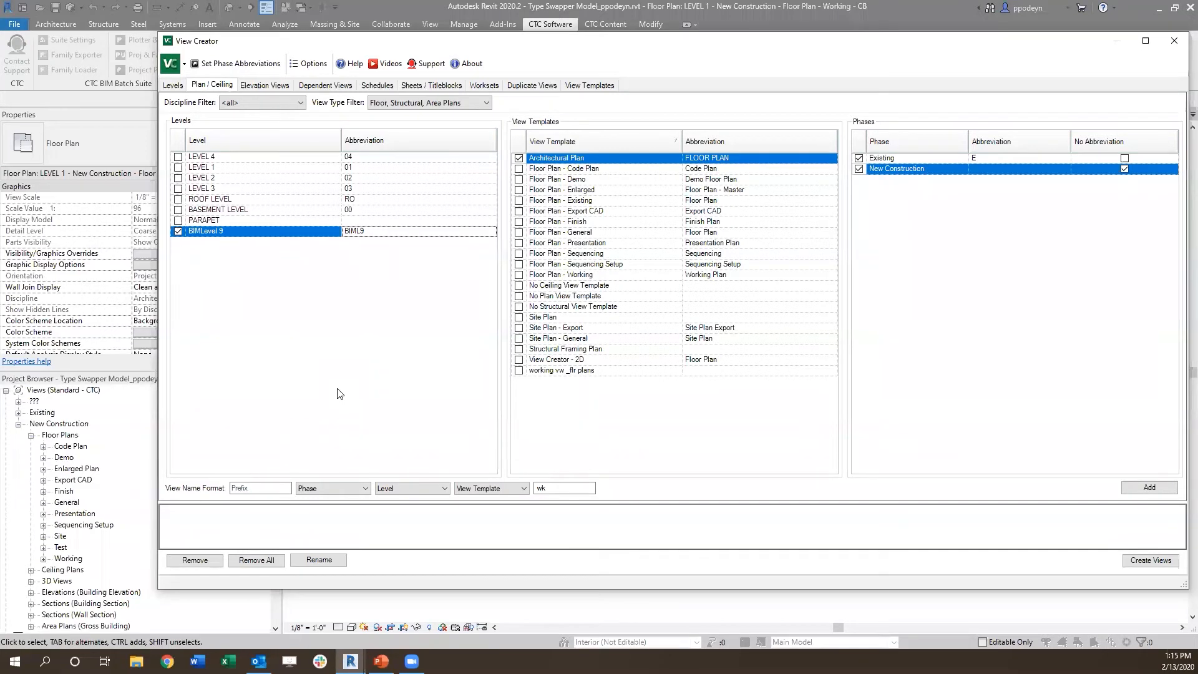
{"action": "left_click", "coordinate": [326, 86]}
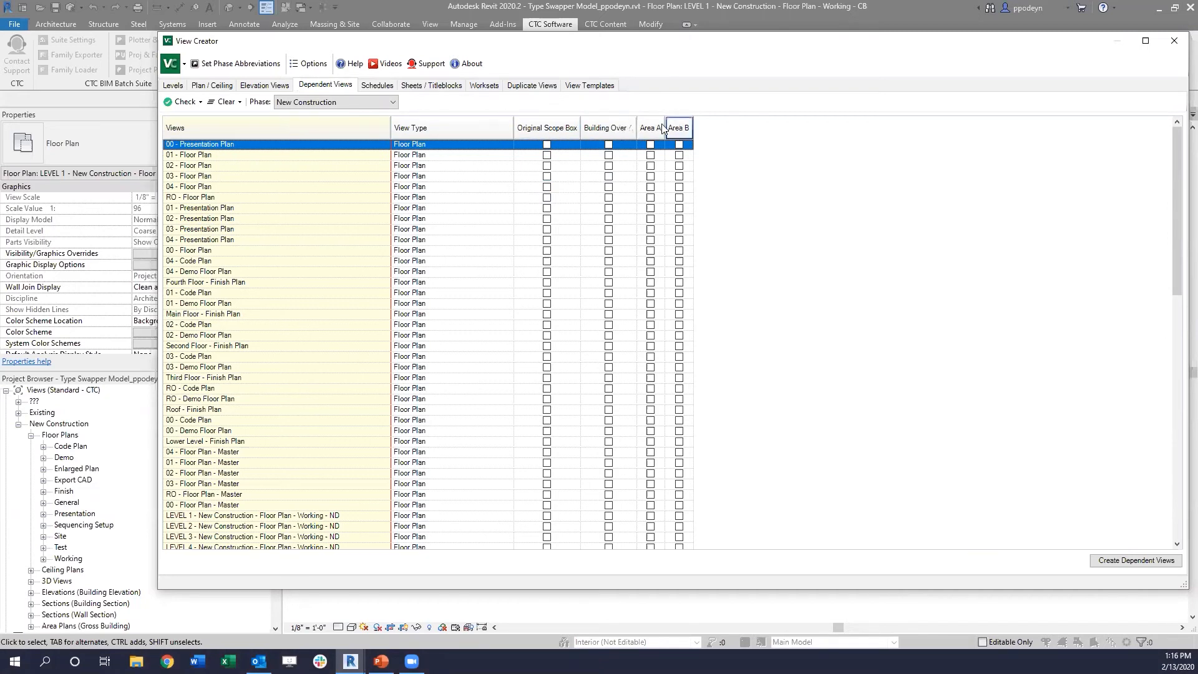
{"action": "scroll", "coordinate": [301, 187], "scroll_direction": "down", "scroll_amount": 12}
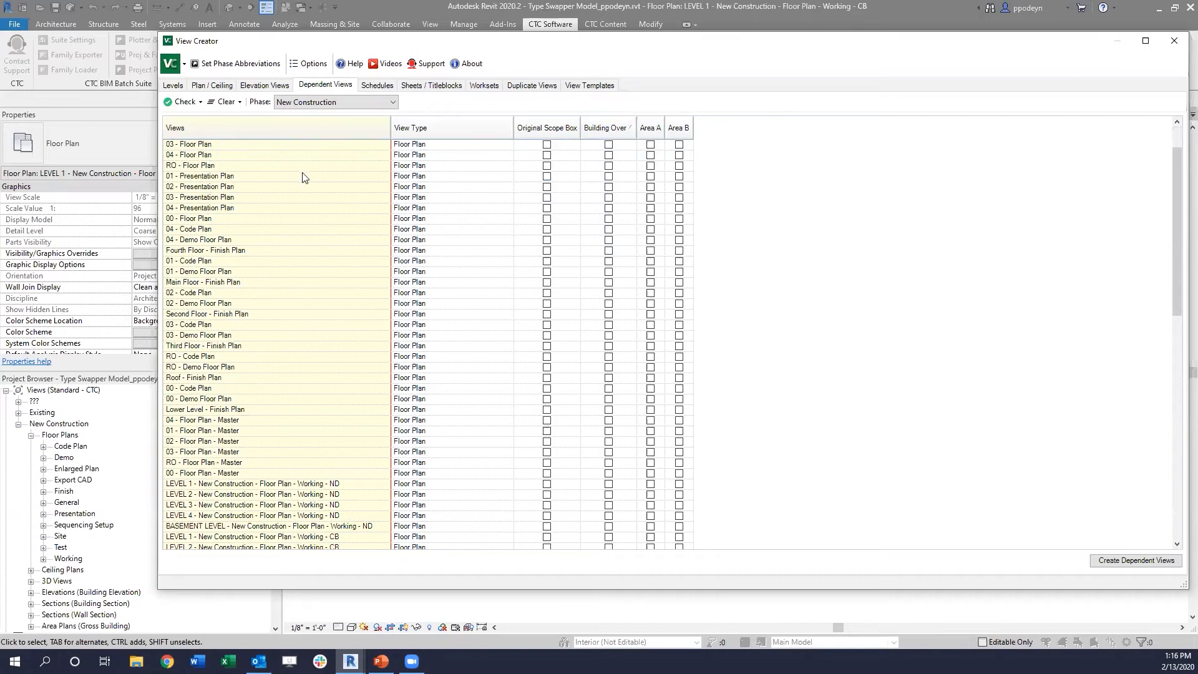
{"action": "scroll", "coordinate": [299, 198], "scroll_direction": "up", "scroll_amount": 12}
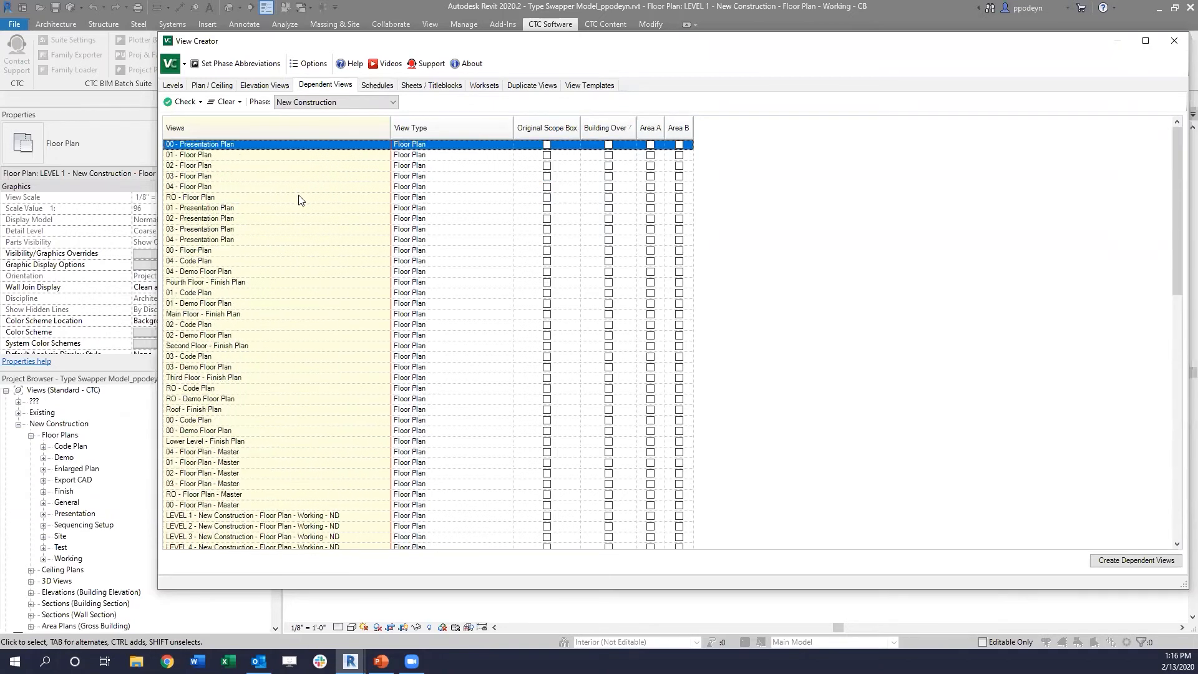
Step: Assign the Building Overall scope box to the 01, 02, 03, 04 and RO - Floor Plan views
{"action": "double_click", "coordinate": [201, 156]}
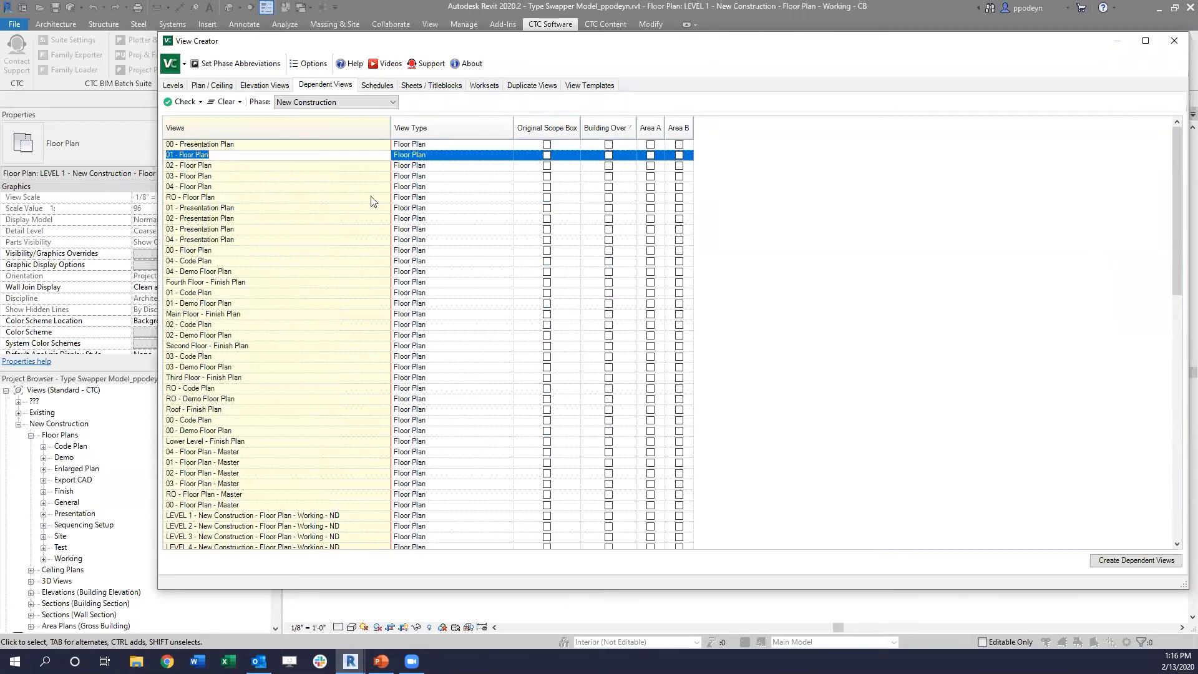
{"action": "left_click", "coordinate": [608, 155]}
{"action": "left_click", "coordinate": [608, 166]}
{"action": "left_click", "coordinate": [608, 176]}
{"action": "left_click", "coordinate": [608, 187]}
{"action": "left_click", "coordinate": [608, 197]}
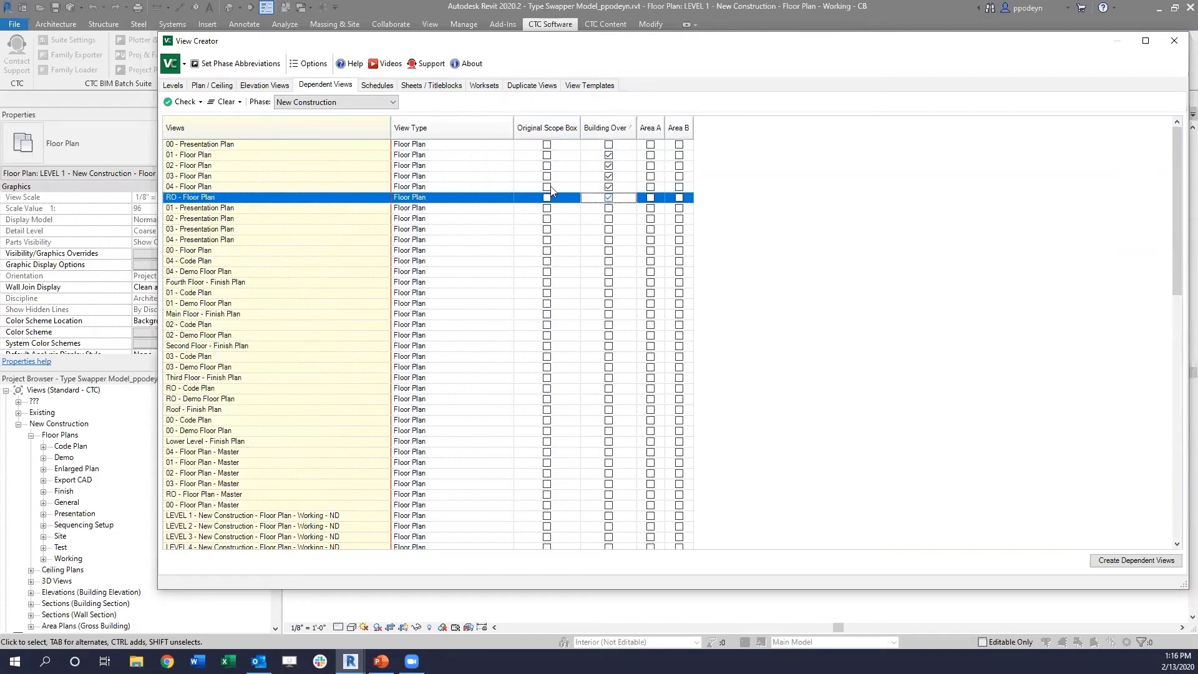
Step: Assign the Area A and Area B scope boxes to the 01, 02, 03, 04 and RO - Floor Plan views
{"action": "left_click", "coordinate": [650, 197]}
{"action": "left_click", "coordinate": [650, 186]}
{"action": "left_click", "coordinate": [650, 176]}
{"action": "left_click", "coordinate": [652, 163]}
{"action": "left_click", "coordinate": [651, 155]}
{"action": "left_click", "coordinate": [679, 155]}
{"action": "left_click", "coordinate": [679, 165]}
{"action": "left_click", "coordinate": [680, 176]}
{"action": "left_click", "coordinate": [679, 187]}
{"action": "left_click", "coordinate": [679, 197]}
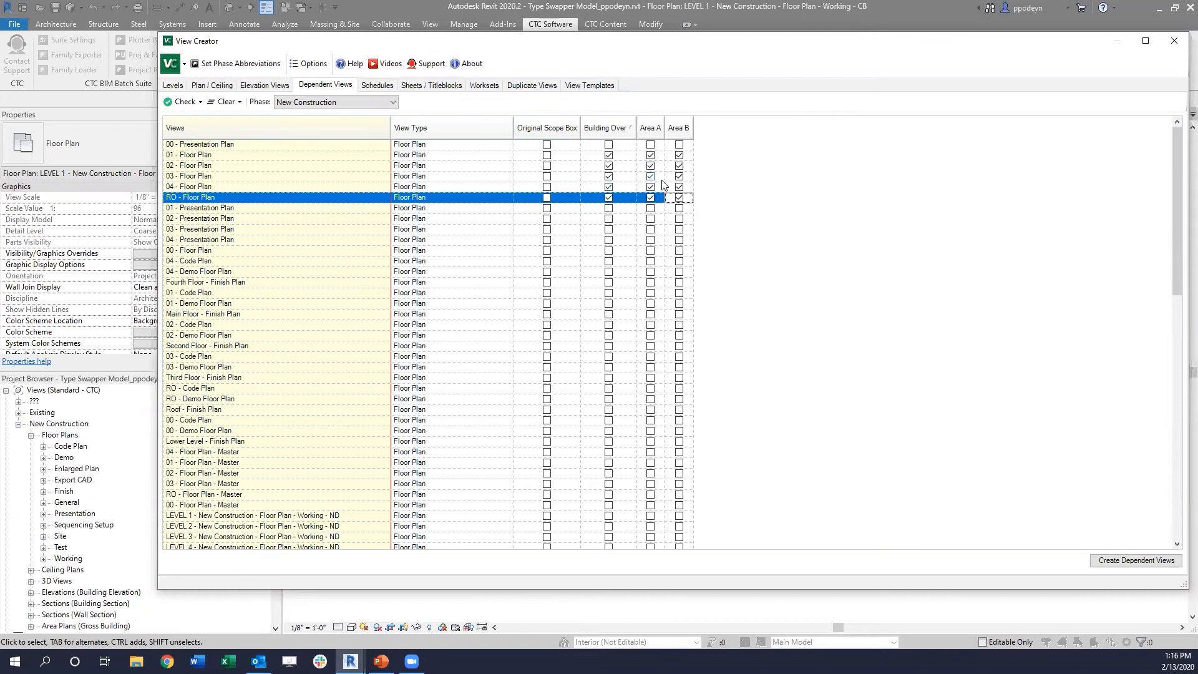
Step: Create the dependent views for the marked floor plans and close View Creator
{"action": "left_click", "coordinate": [1133, 561]}
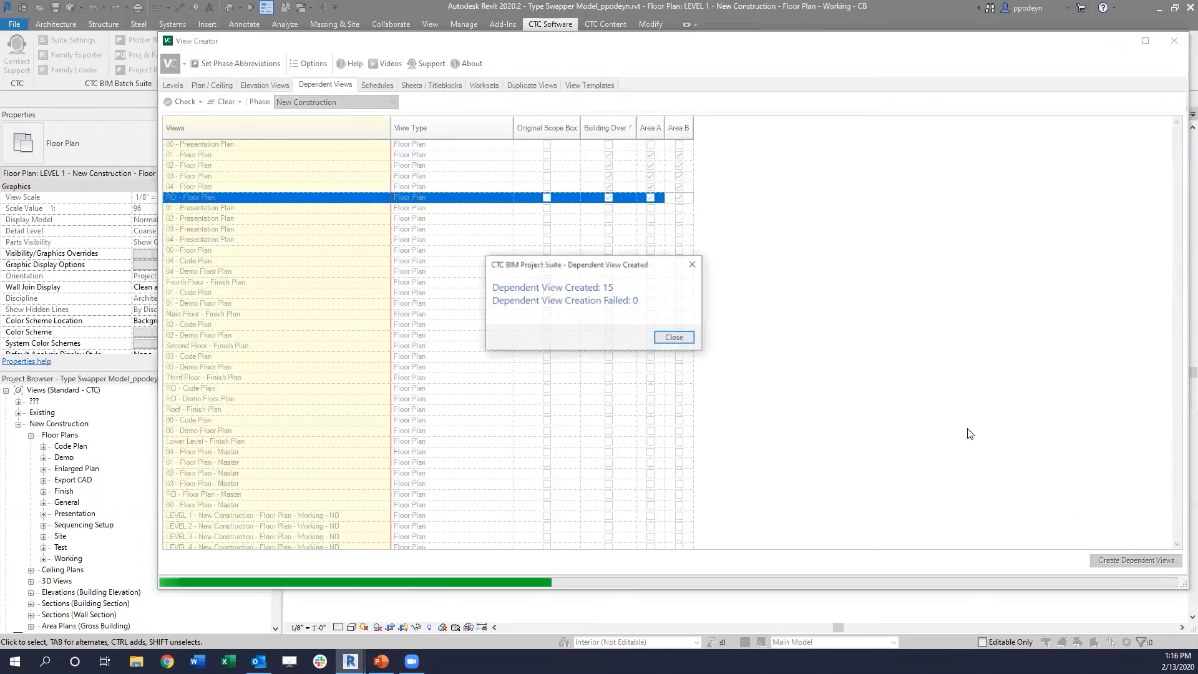
{"action": "left_click", "coordinate": [675, 338]}
{"action": "left_click_drag", "start_coordinate": [790, 49], "coordinate": [822, 47]}
{"action": "left_click_drag", "start_coordinate": [1091, 47], "coordinate": [1019, 45]}
{"action": "left_click", "coordinate": [1138, 39]}
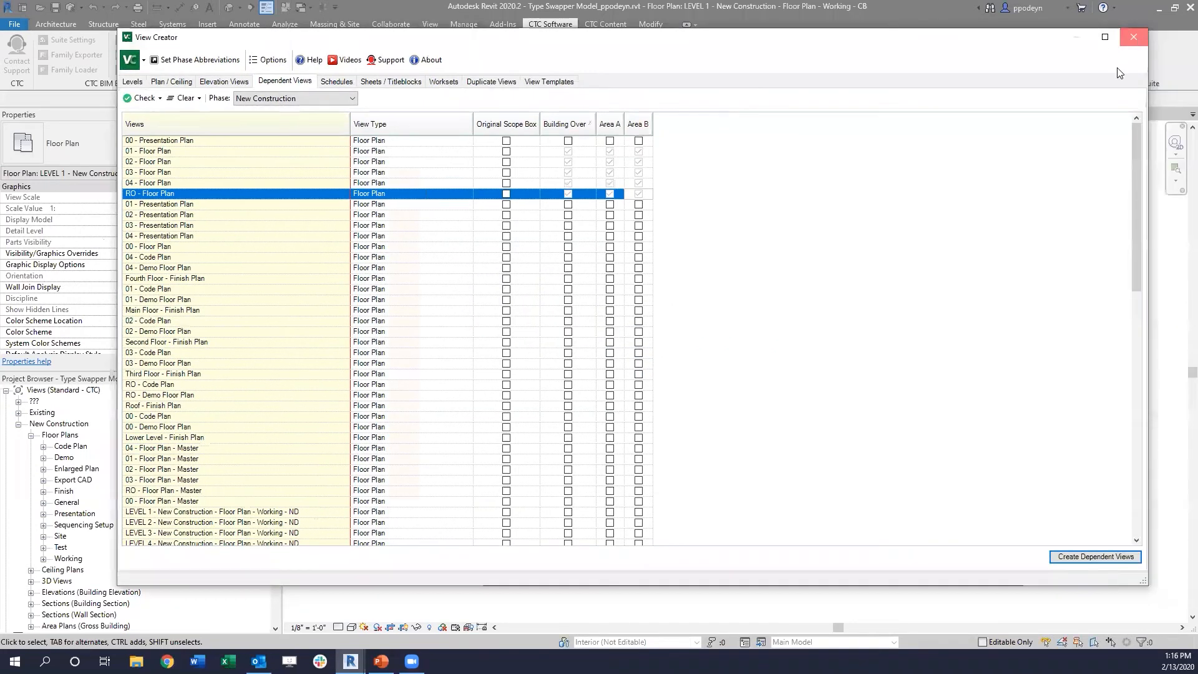
Step: Inspect the Area A, Area B and Building Overall dependent views of the 01 - Floor Plan, checking their crops and scope boxes
{"action": "left_click", "coordinate": [44, 502]}
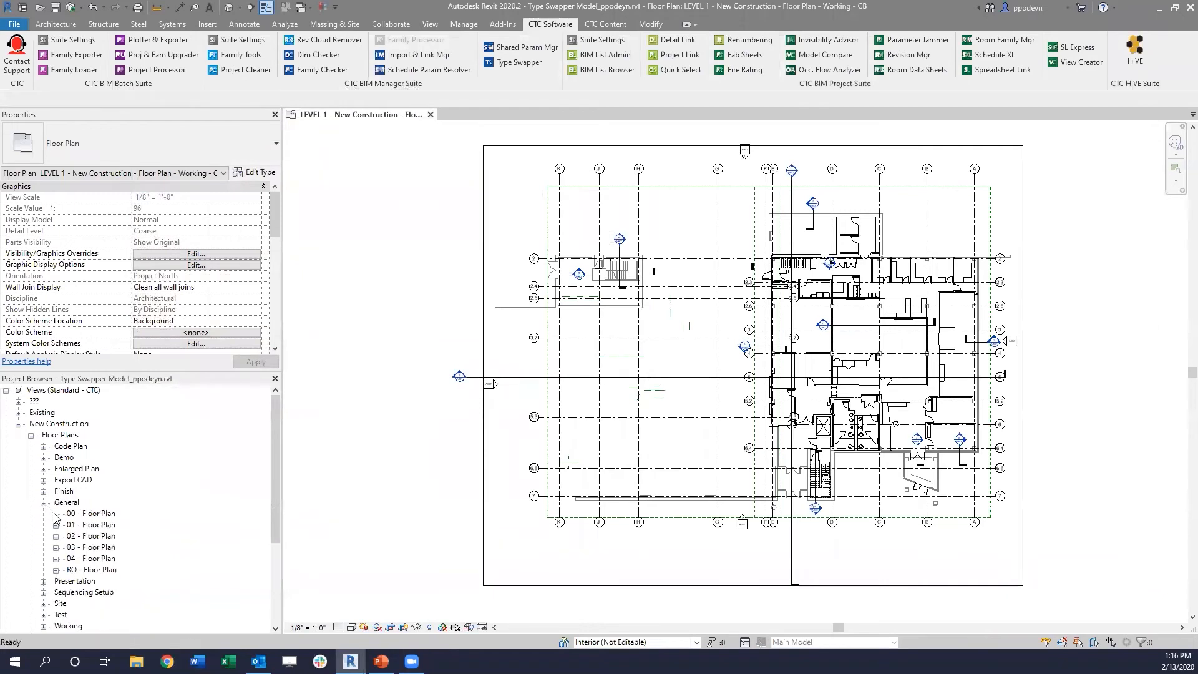
{"action": "left_click", "coordinate": [56, 525]}
{"action": "scroll", "coordinate": [71, 527], "scroll_direction": "down", "scroll_amount": 2}
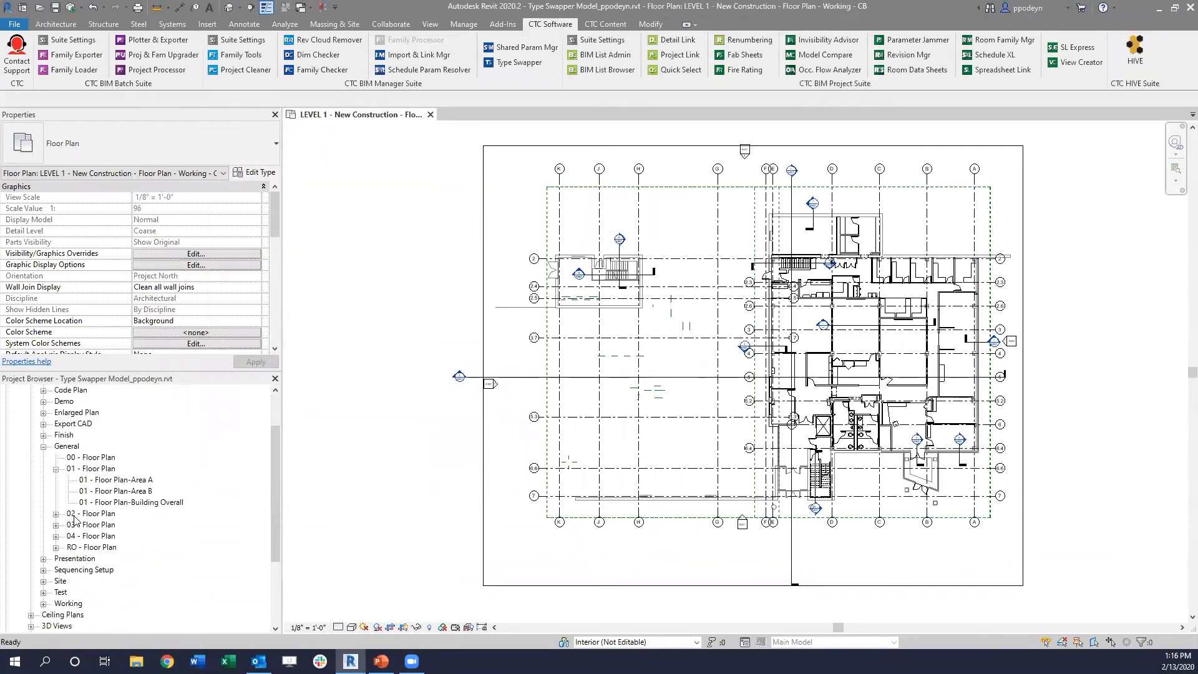
{"action": "double_click", "coordinate": [103, 479]}
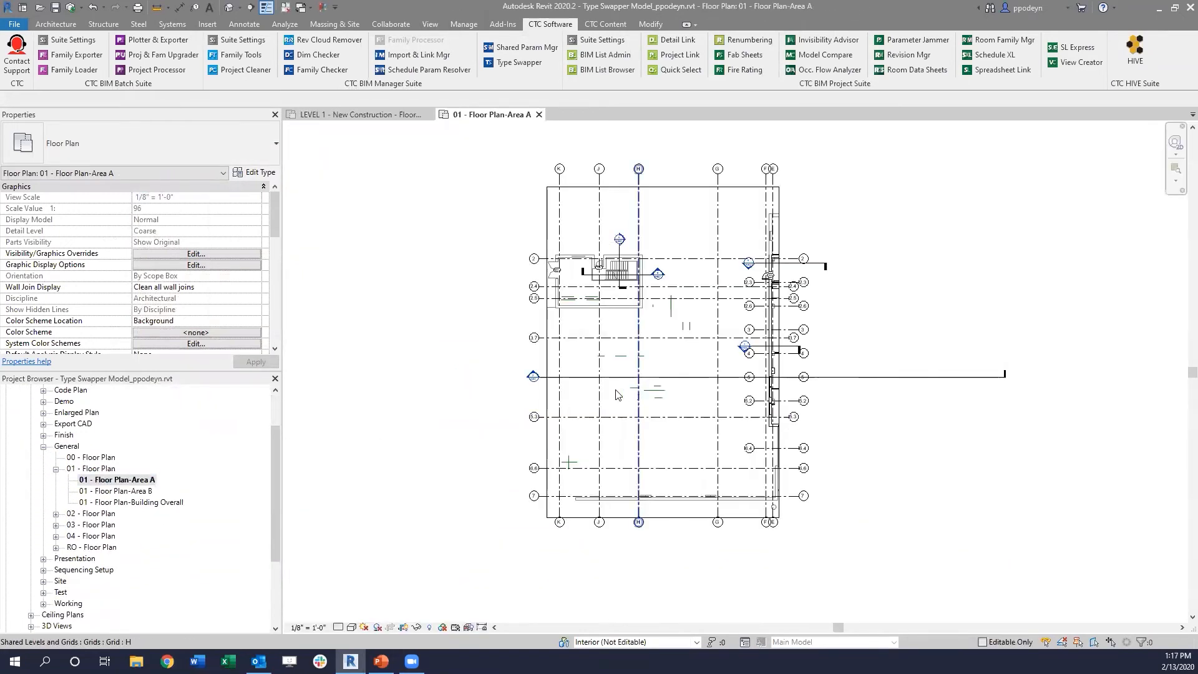
{"action": "scroll", "coordinate": [184, 257], "scroll_direction": "down", "scroll_amount": 5}
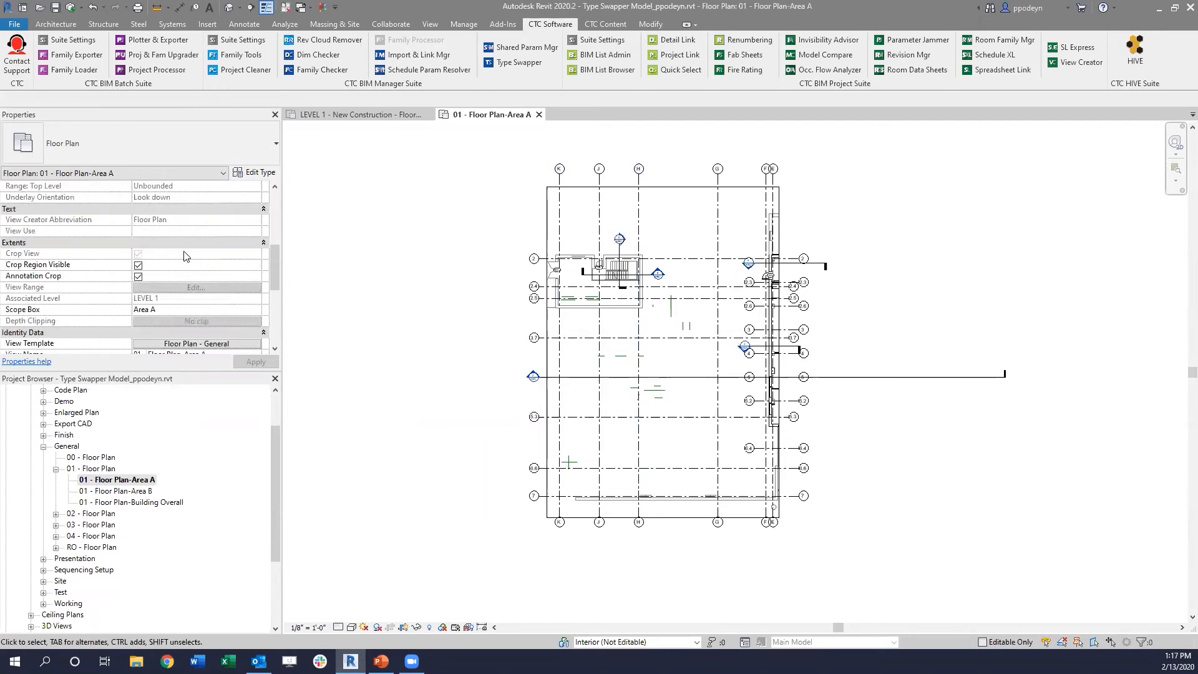
{"action": "scroll", "coordinate": [184, 257], "scroll_direction": "down", "scroll_amount": 3}
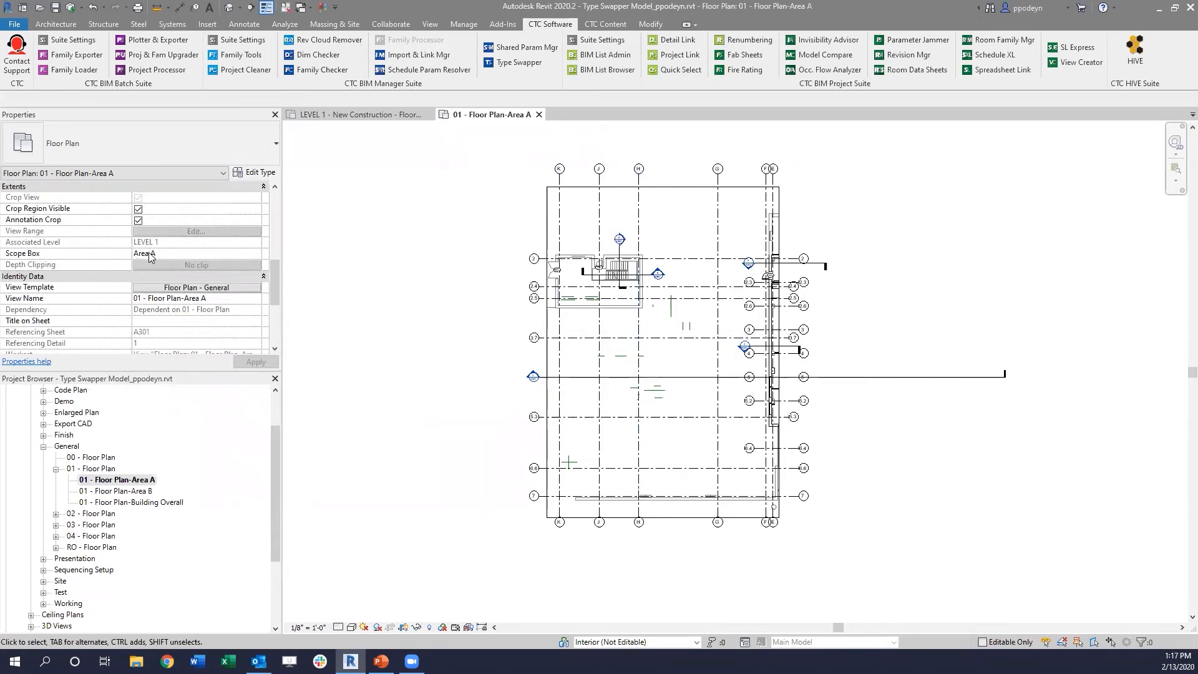
{"action": "double_click", "coordinate": [116, 492]}
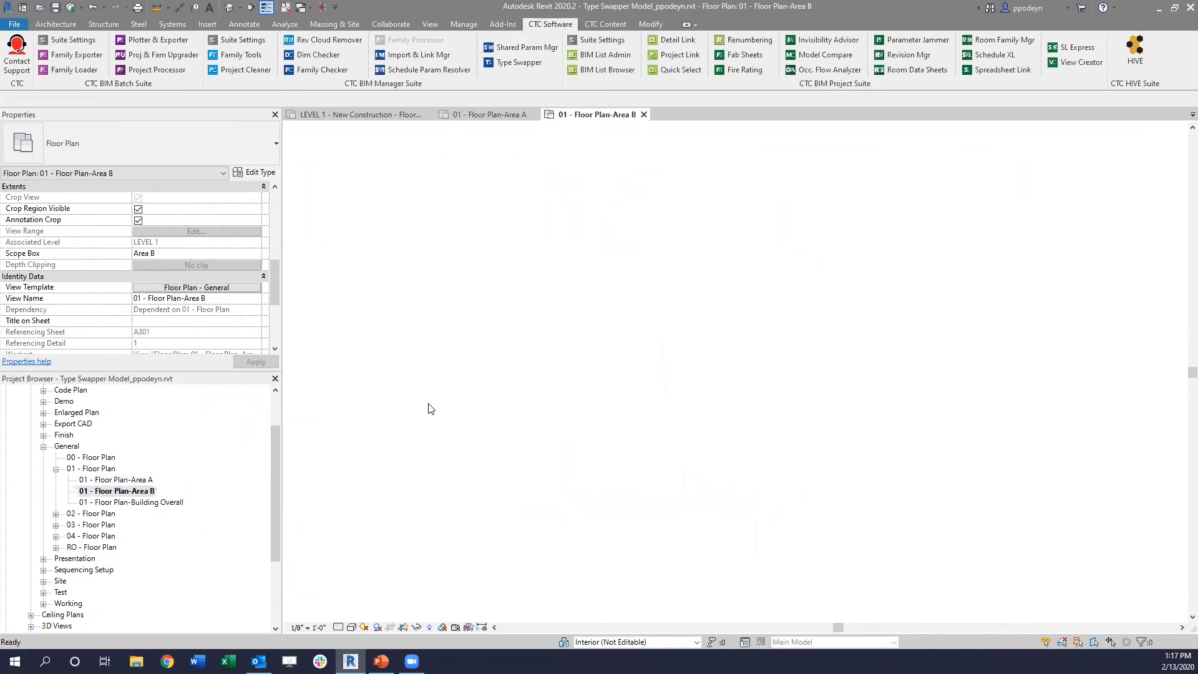
{"action": "double_click", "coordinate": [128, 502]}
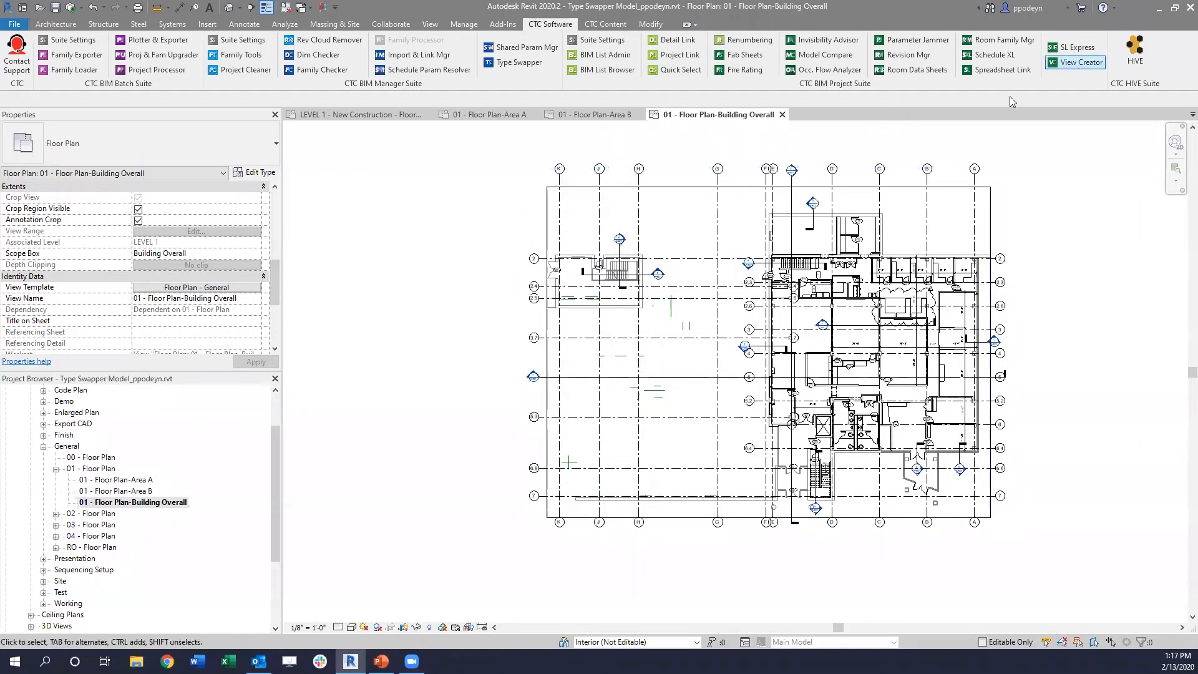
Step: Check the dependent views listed beneath the 02, 03, 04 and RO - Floor Plan views
{"action": "left_click", "coordinate": [56, 513]}
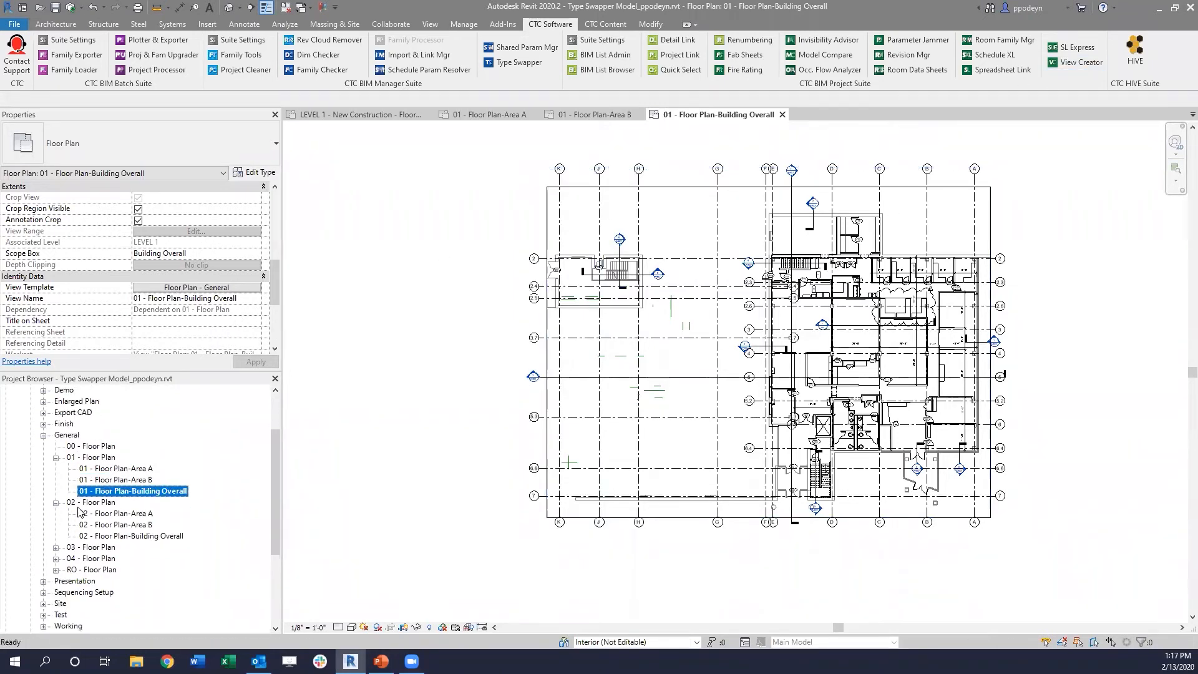
{"action": "left_click", "coordinate": [56, 525]}
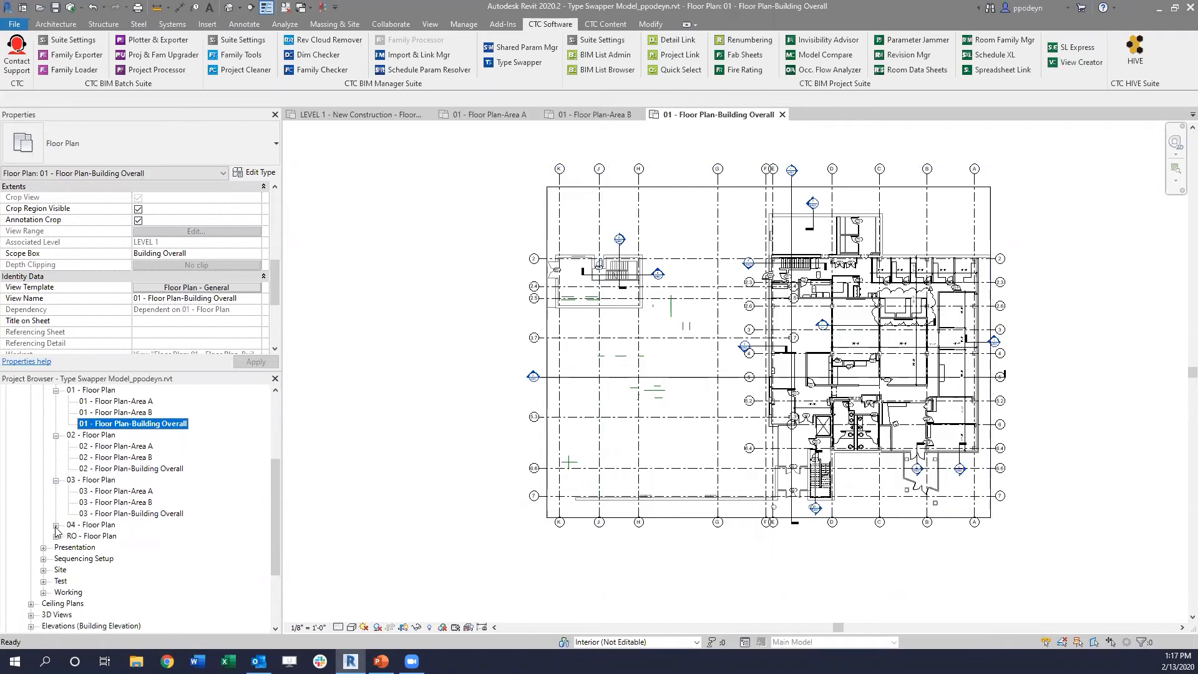
{"action": "left_click", "coordinate": [56, 526]}
{"action": "scroll", "coordinate": [56, 534], "scroll_direction": "down", "scroll_amount": 1}
{"action": "left_click", "coordinate": [56, 536]}
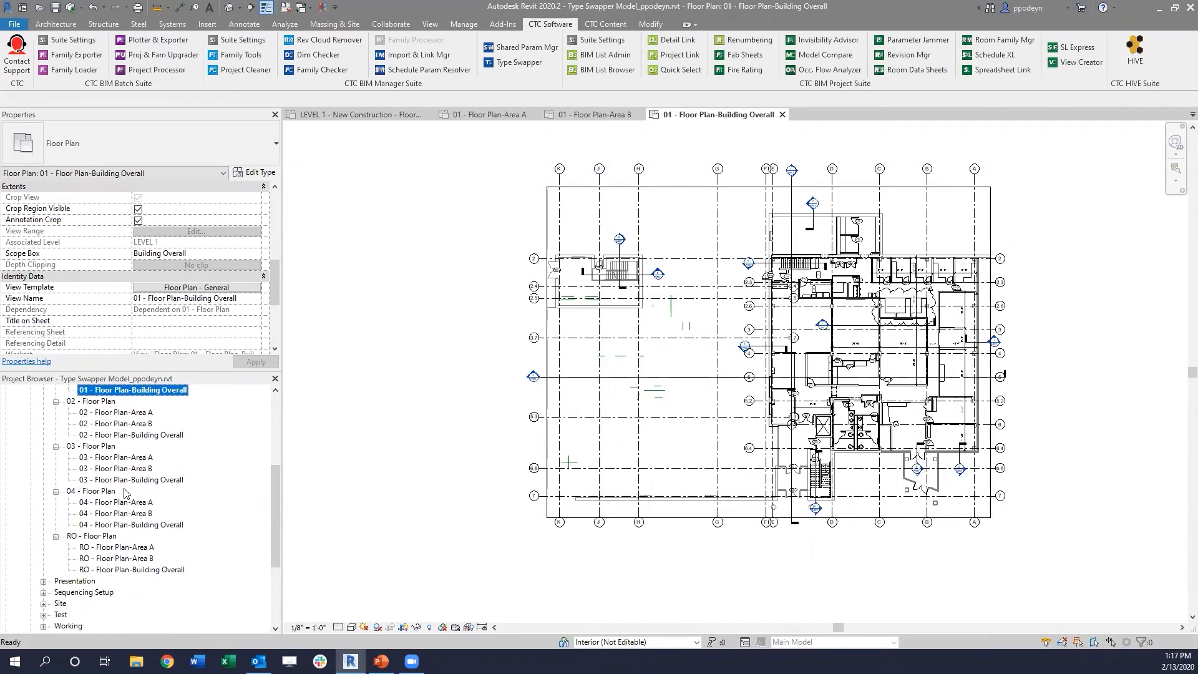
{"action": "scroll", "coordinate": [118, 508], "scroll_direction": "up", "scroll_amount": 2}
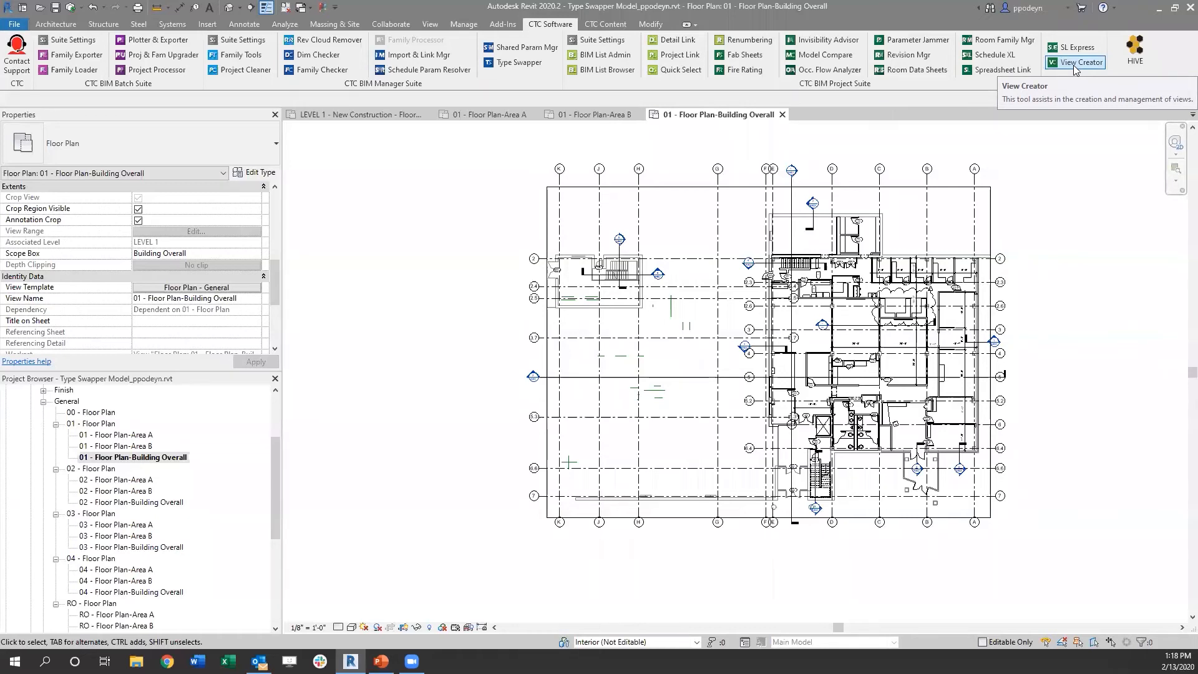
Step: Reopen View Creator and compare the dependent view lists of the Existing and New Construction phases, ending on New Construction
{"action": "left_click", "coordinate": [1074, 63]}
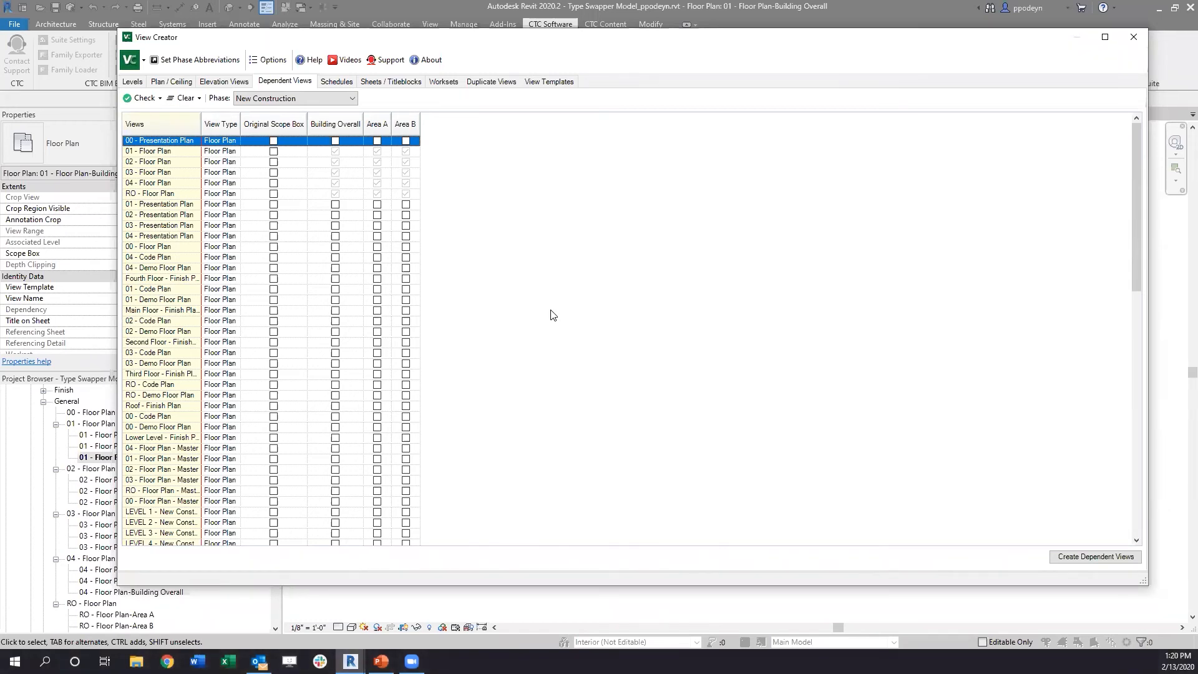
{"action": "left_click_drag", "start_coordinate": [533, 38], "coordinate": [516, 90]}
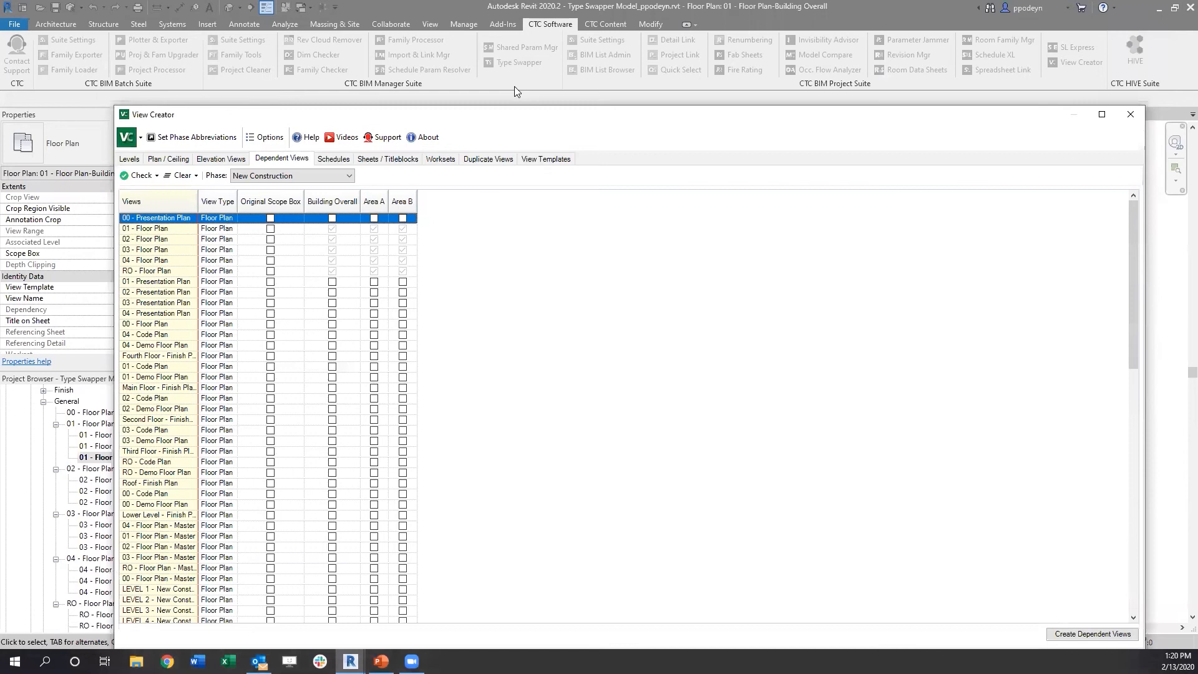
{"action": "left_click_drag", "start_coordinate": [514, 86], "coordinate": [518, 98]}
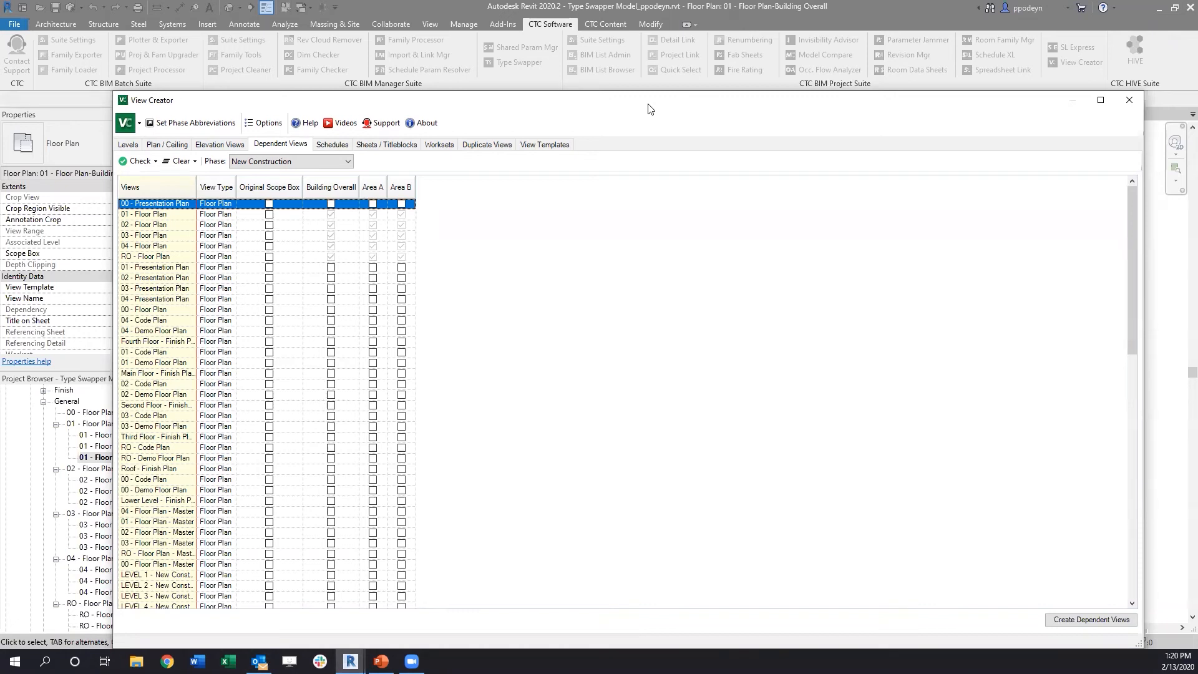
{"action": "left_click_drag", "start_coordinate": [647, 105], "coordinate": [640, 59]}
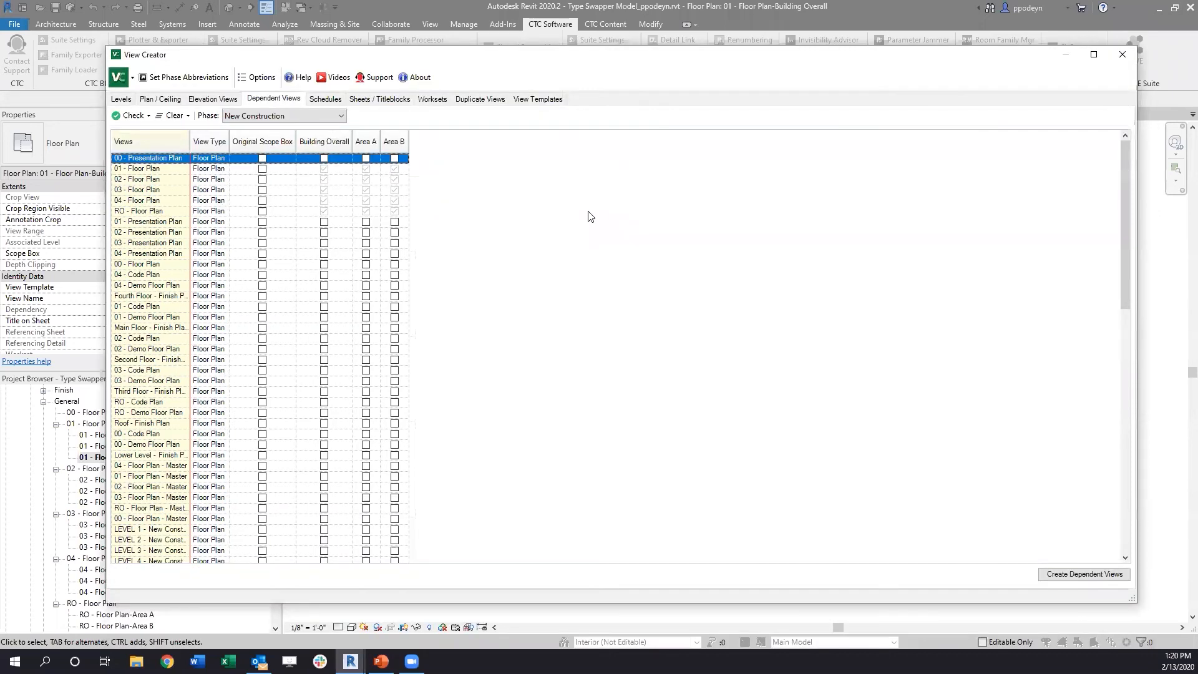
{"action": "left_click", "coordinate": [265, 117]}
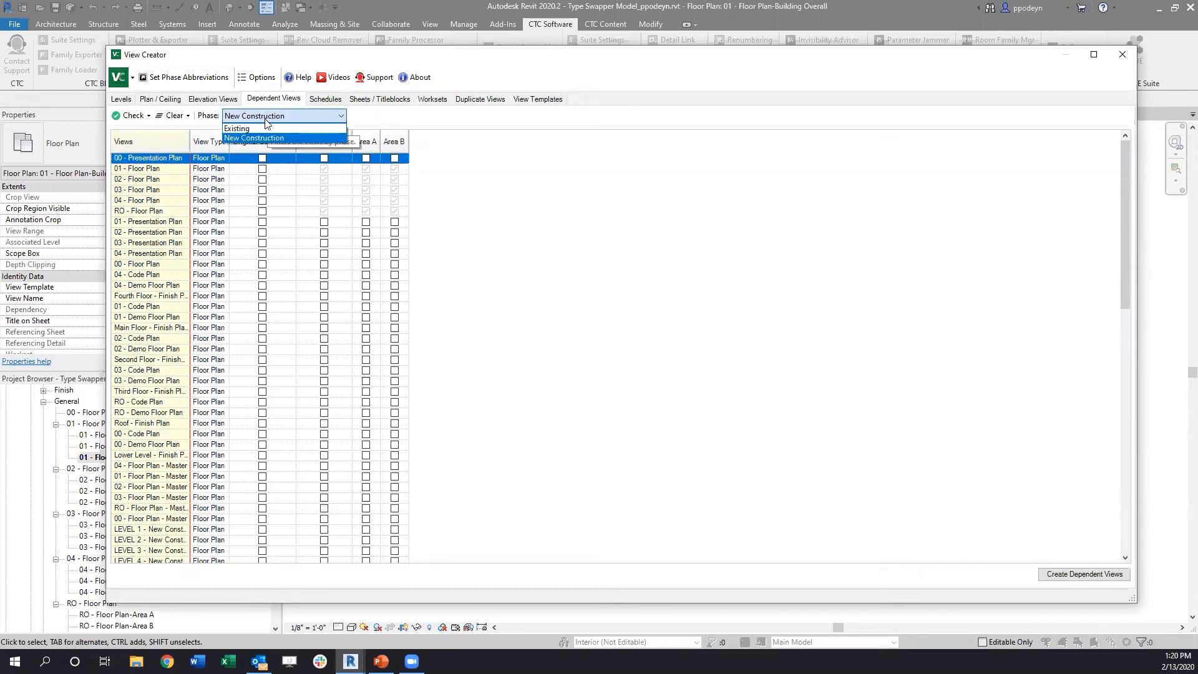
{"action": "left_click", "coordinate": [256, 129]}
{"action": "left_click", "coordinate": [250, 116]}
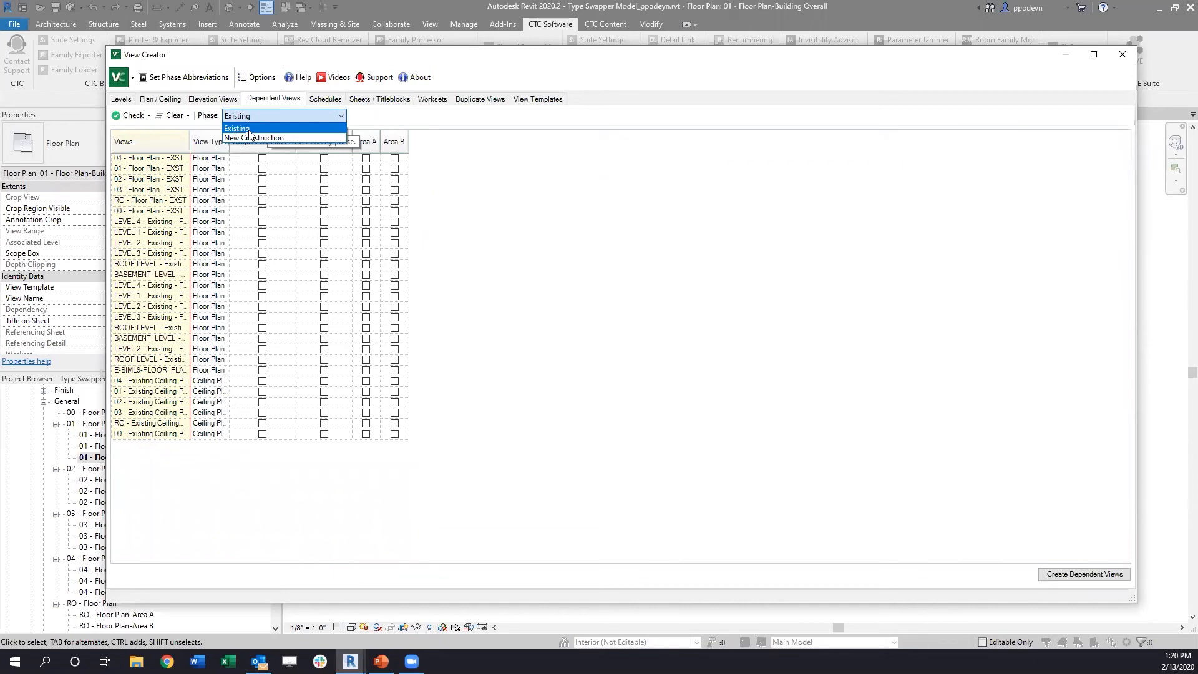
{"action": "left_click", "coordinate": [253, 138]}
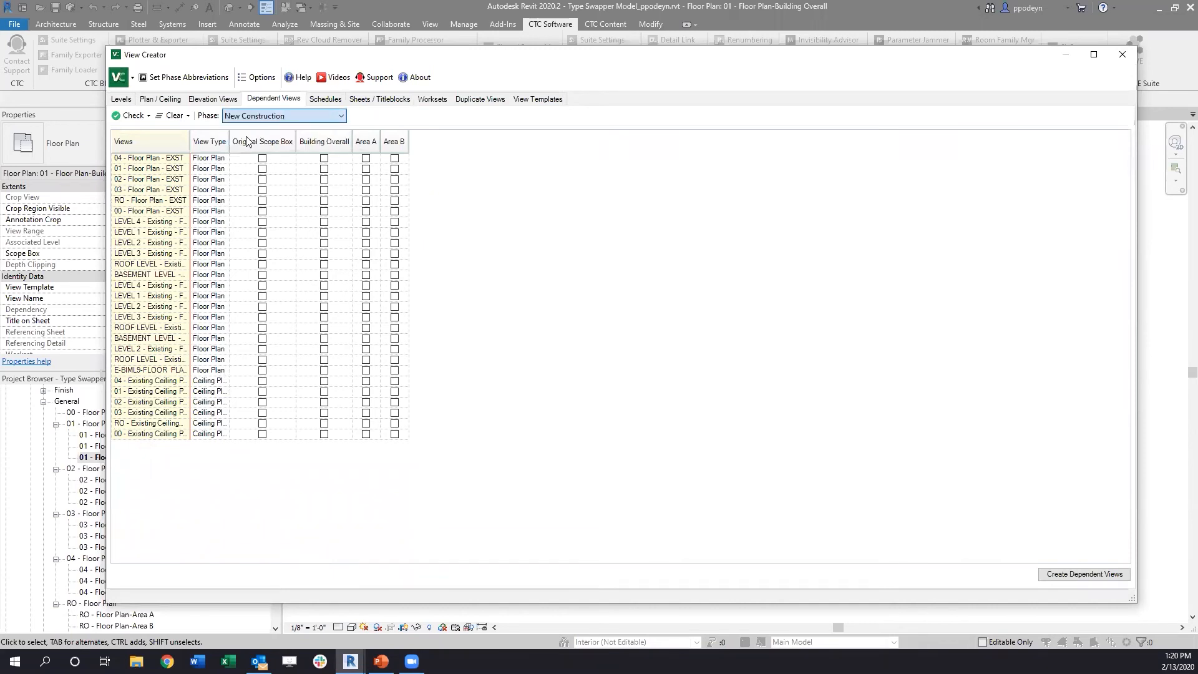
{"action": "left_click", "coordinate": [252, 120]}
{"action": "left_click", "coordinate": [251, 128]}
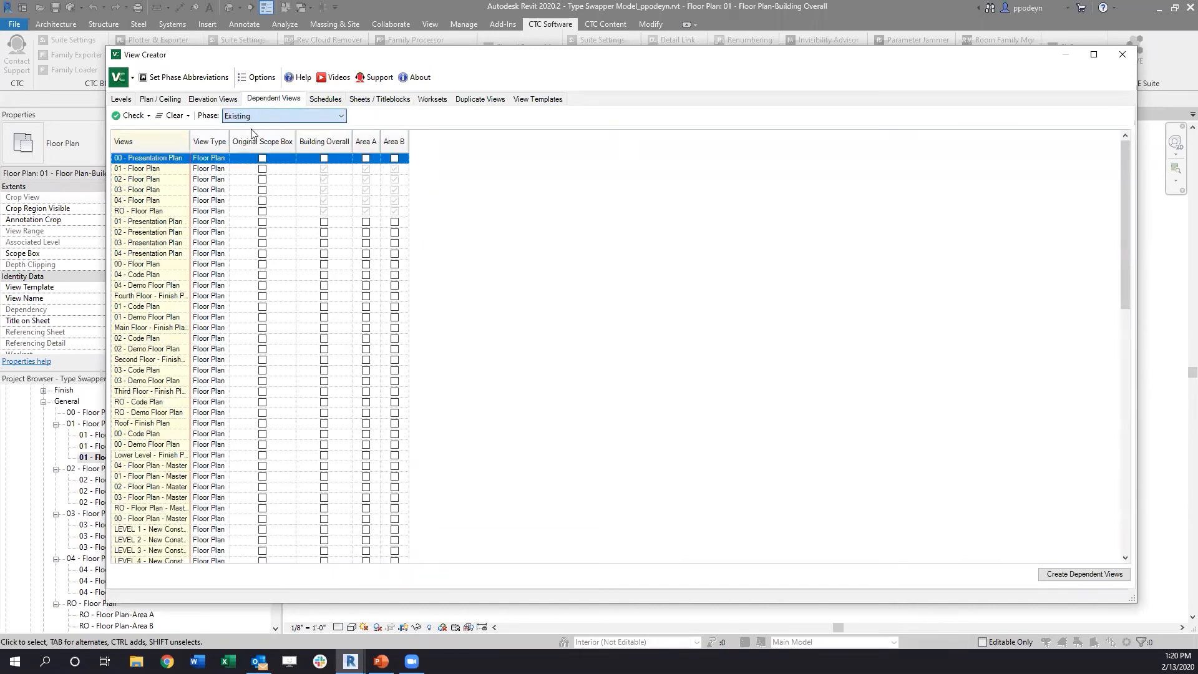
{"action": "left_click", "coordinate": [252, 118]}
{"action": "left_click", "coordinate": [253, 138]}
Step: Review the schedule options, the sheet and title block list, and the batch sheet dialog without adding sheets
{"action": "left_click", "coordinate": [325, 99]}
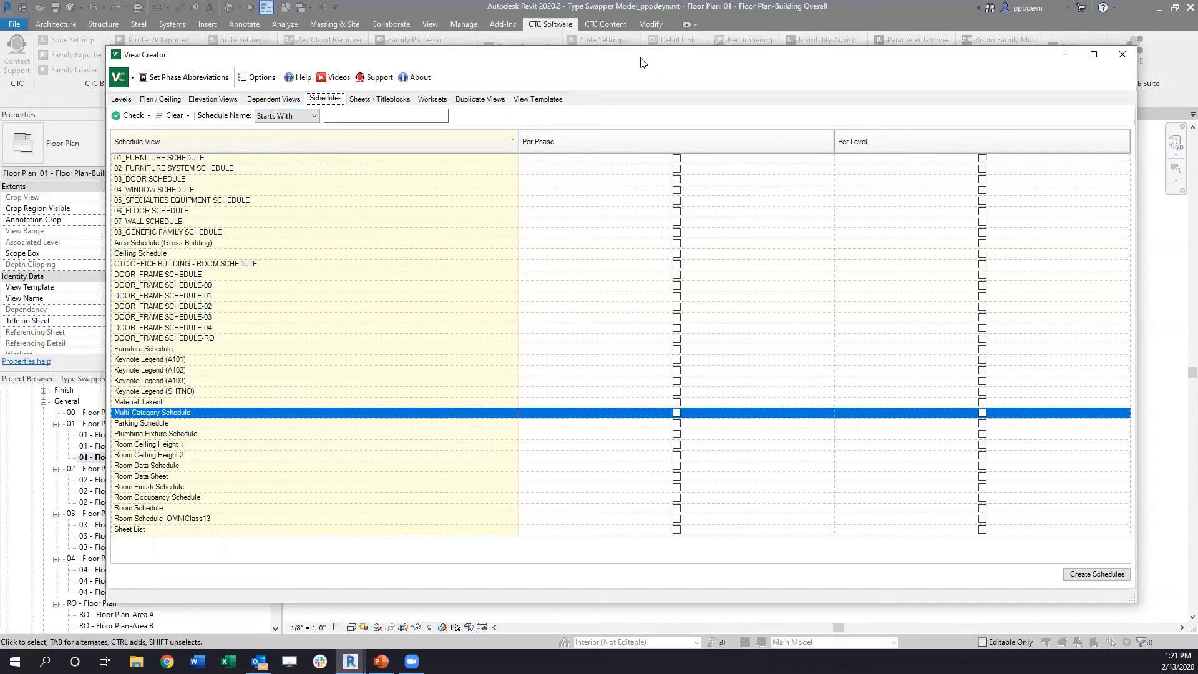
{"action": "left_click", "coordinate": [384, 99]}
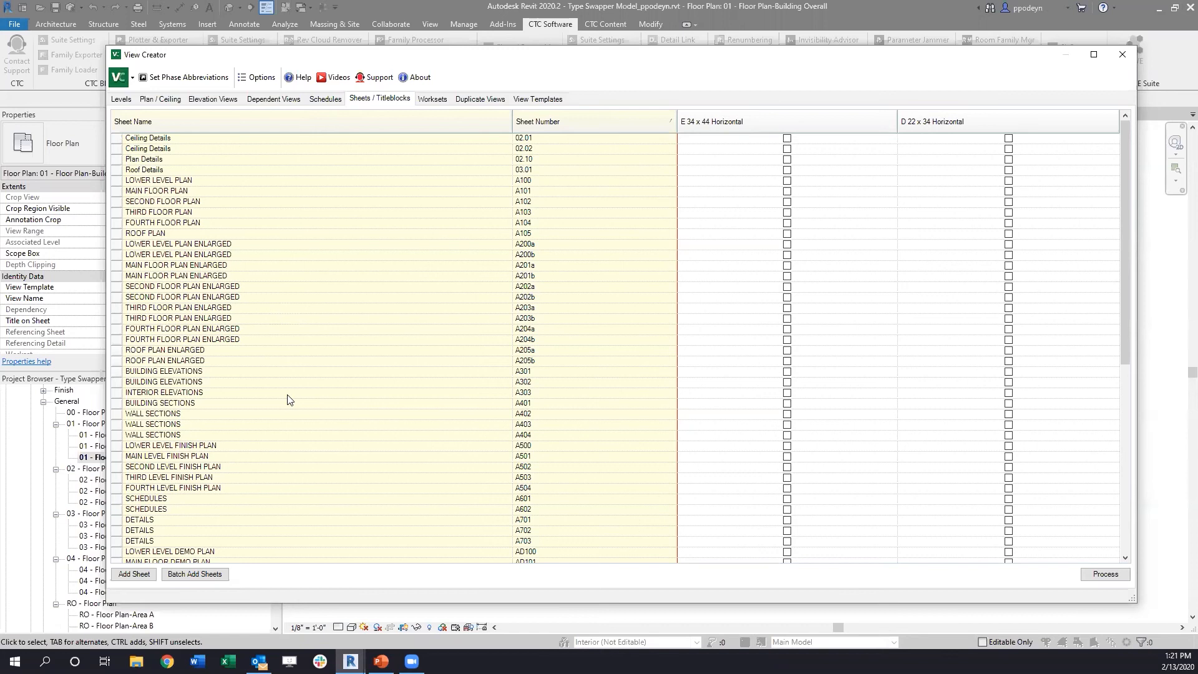
{"action": "left_click", "coordinate": [186, 575]}
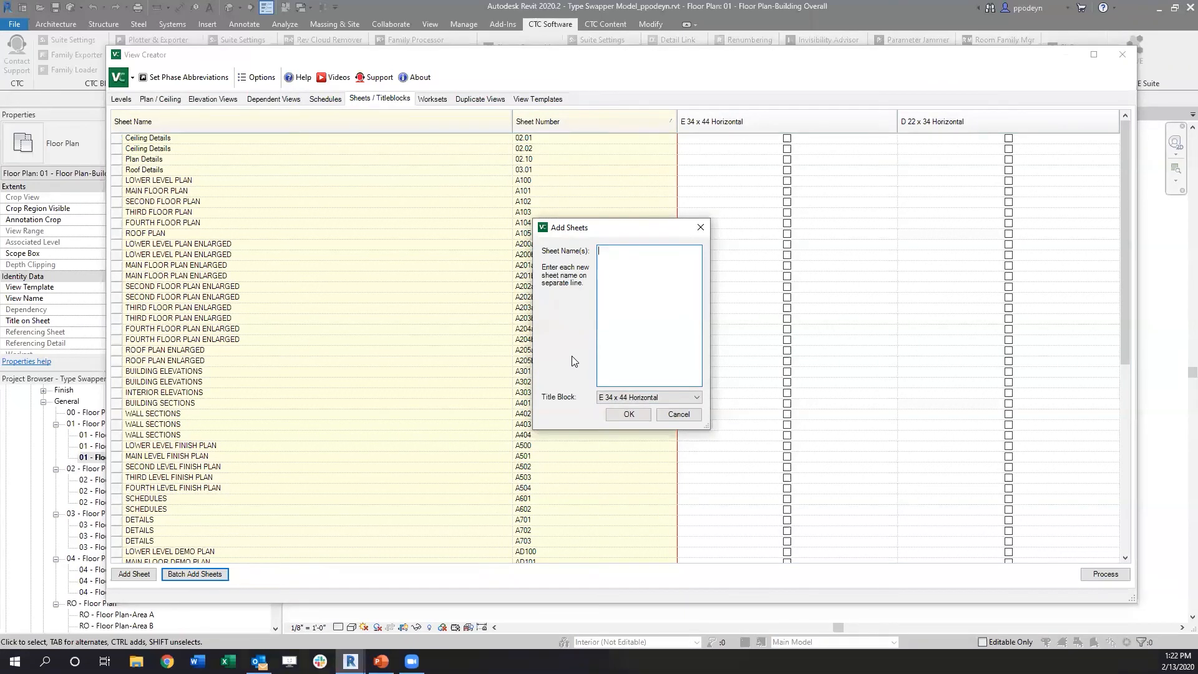
{"action": "left_click", "coordinate": [611, 413]}
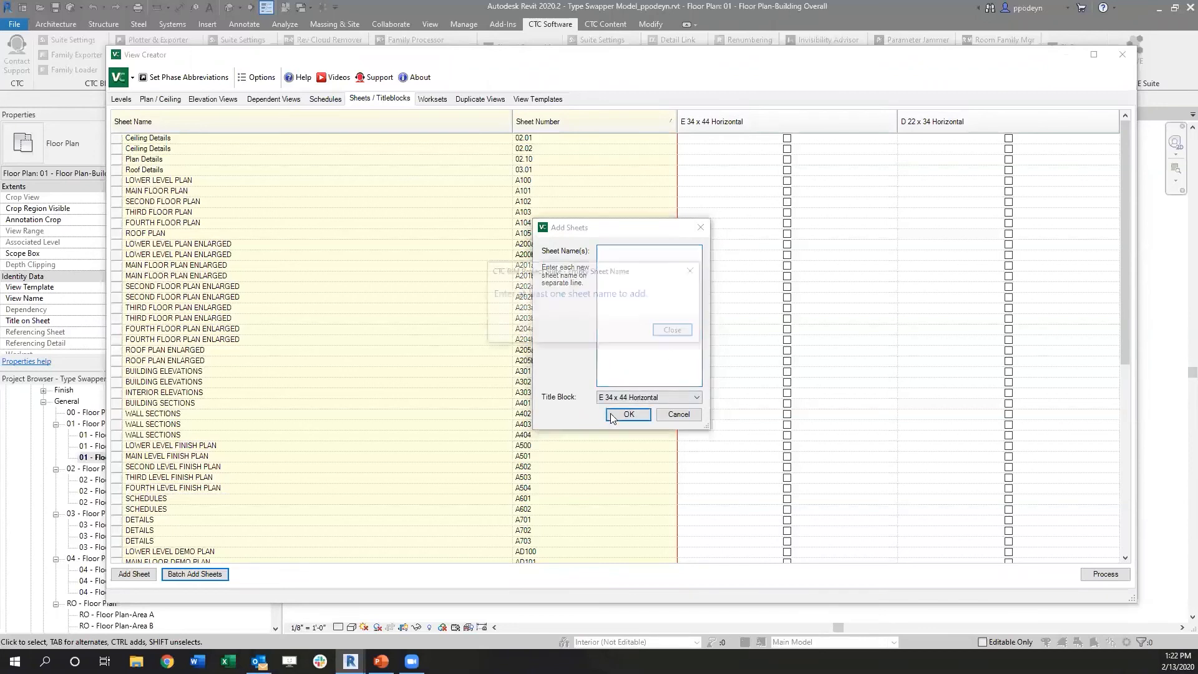
{"action": "left_click", "coordinate": [675, 331]}
{"action": "left_click", "coordinate": [674, 415]}
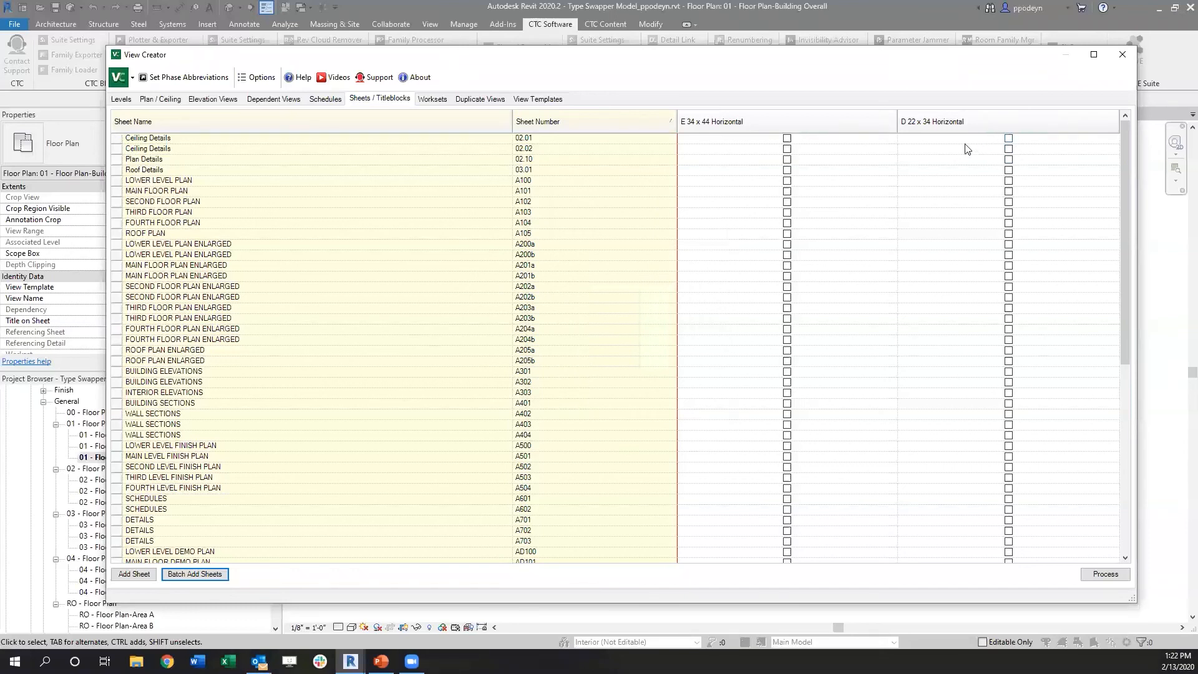
Step: Mark the D 22 x 34 Horizontal title block for sheets 02.01, 02.02, 02.10, 03.01 and A100 through A103
{"action": "left_click", "coordinate": [1009, 138]}
{"action": "left_click", "coordinate": [1008, 148]}
{"action": "left_click", "coordinate": [1008, 160]}
{"action": "left_click", "coordinate": [1009, 169]}
{"action": "left_click", "coordinate": [1008, 180]}
{"action": "left_click", "coordinate": [1008, 190]}
{"action": "left_click", "coordinate": [1008, 202]}
{"action": "left_click", "coordinate": [1008, 212]}
Step: Mark D 22 x 34 Horizontal for sheets A205a, A205b, A301 and A302, and process the title block changes
{"action": "left_click", "coordinate": [1008, 350]}
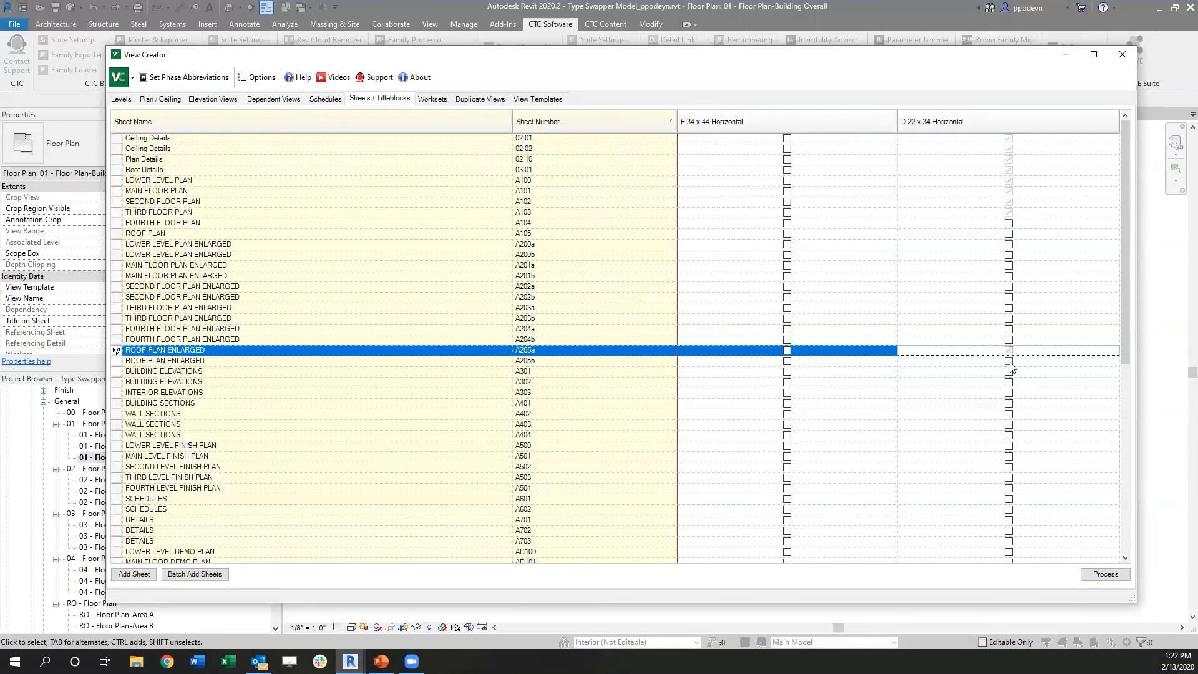
{"action": "left_click", "coordinate": [1009, 360]}
{"action": "left_click", "coordinate": [1008, 371]}
{"action": "left_click", "coordinate": [1008, 381]}
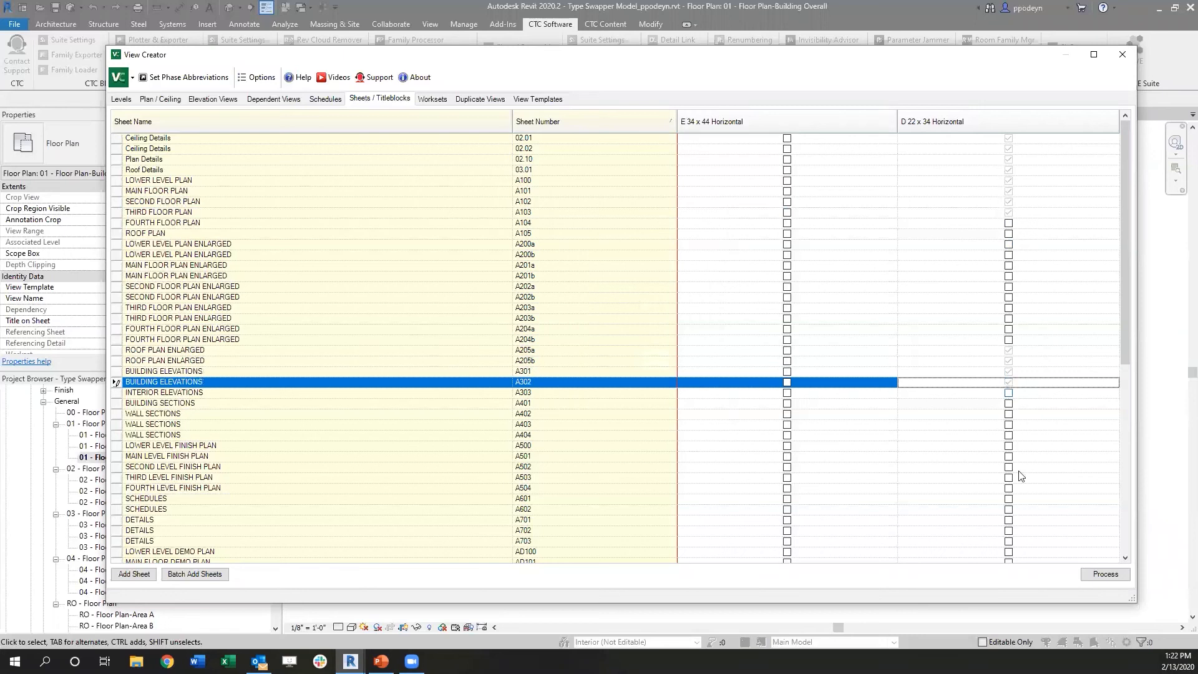
{"action": "left_click", "coordinate": [1104, 574]}
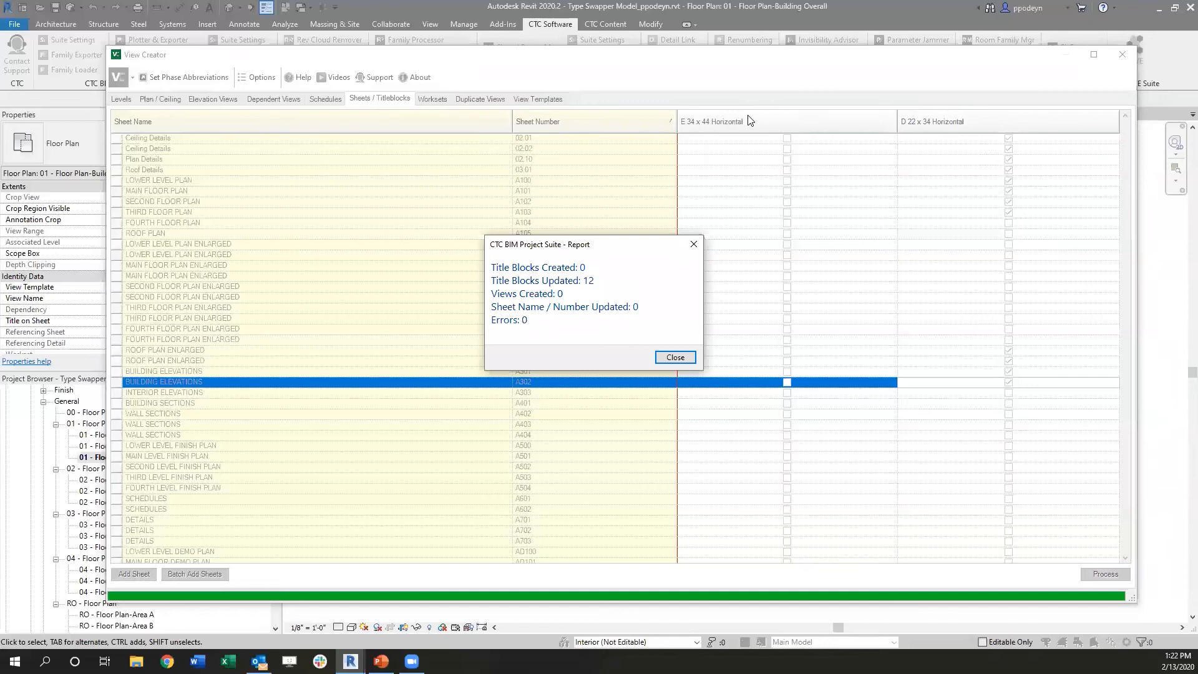
{"action": "left_click", "coordinate": [684, 359]}
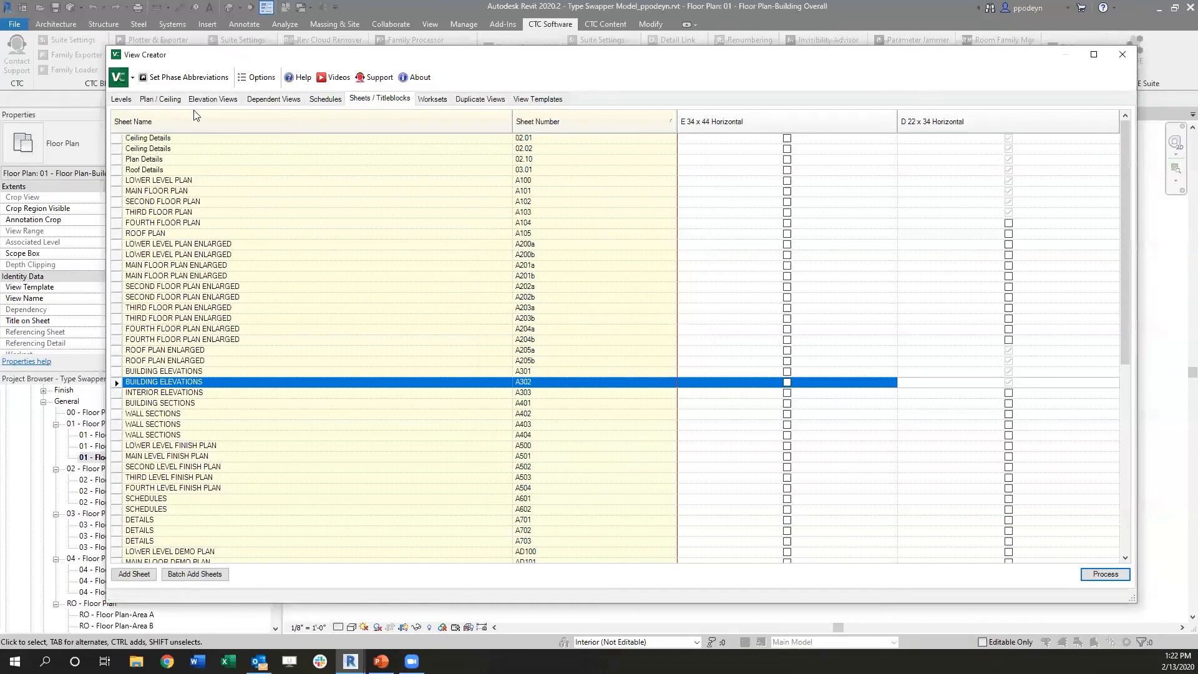
Step: Create 3D views for the Shared Levels and Grids, Interior and FFE worksets without prefix or suffix, and close View Creator
{"action": "left_click", "coordinate": [434, 100]}
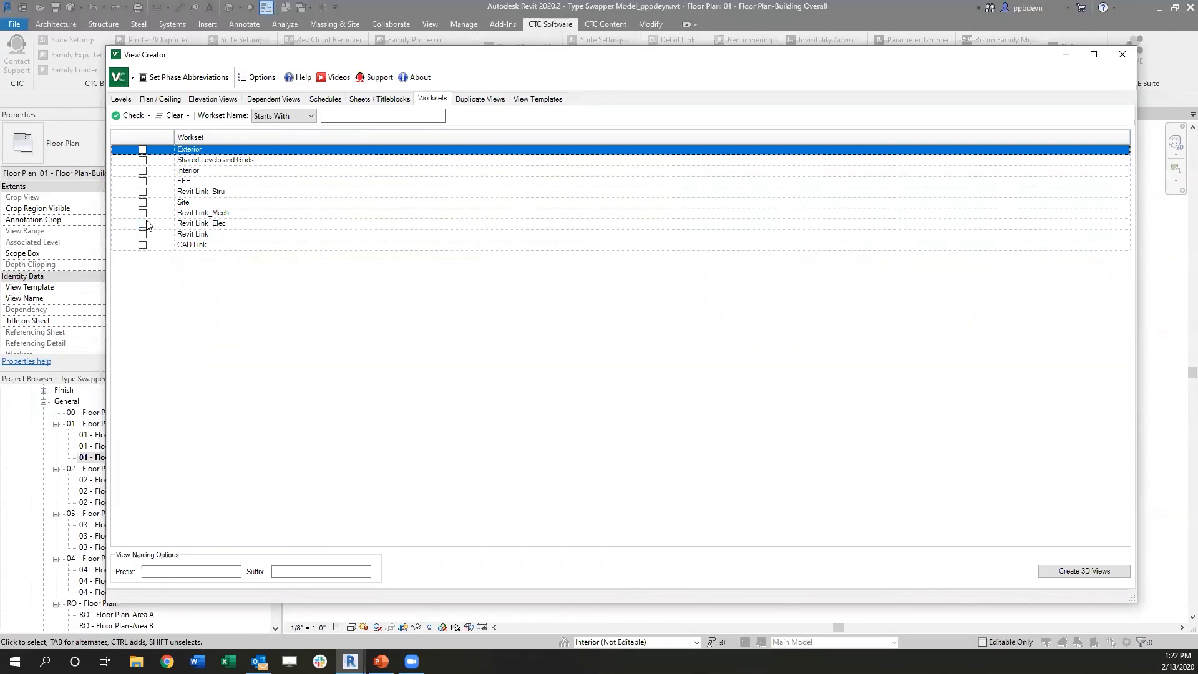
{"action": "left_click", "coordinate": [142, 160]}
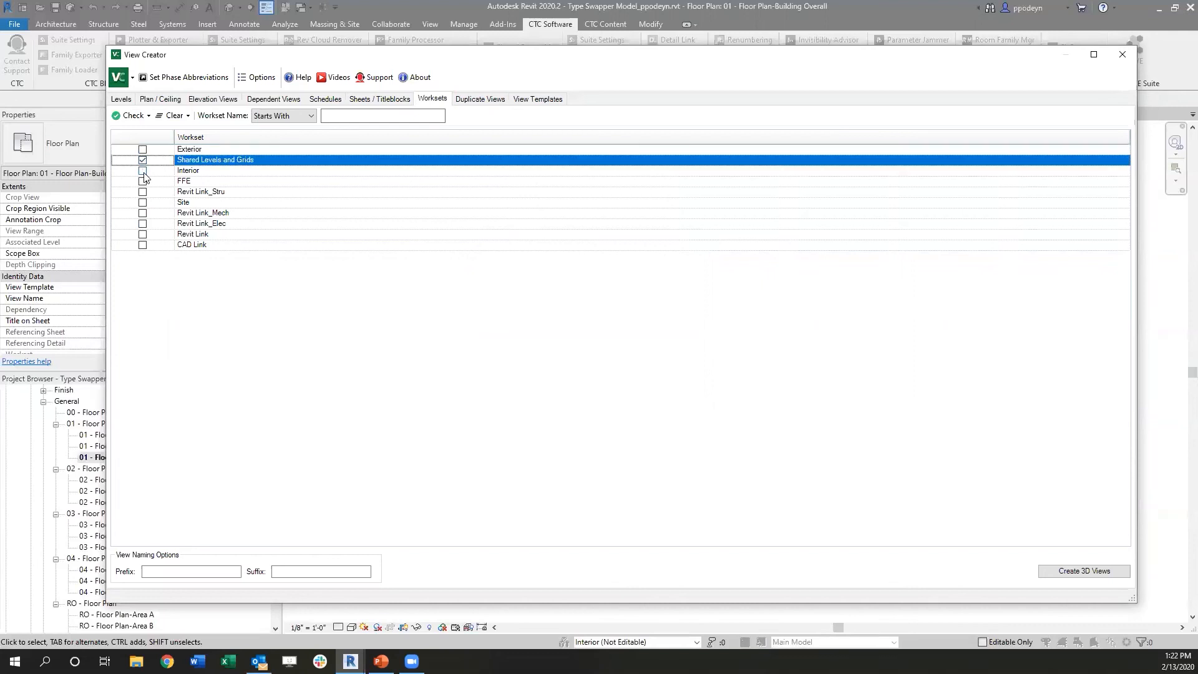
{"action": "left_click", "coordinate": [142, 171]}
{"action": "left_click", "coordinate": [143, 181]}
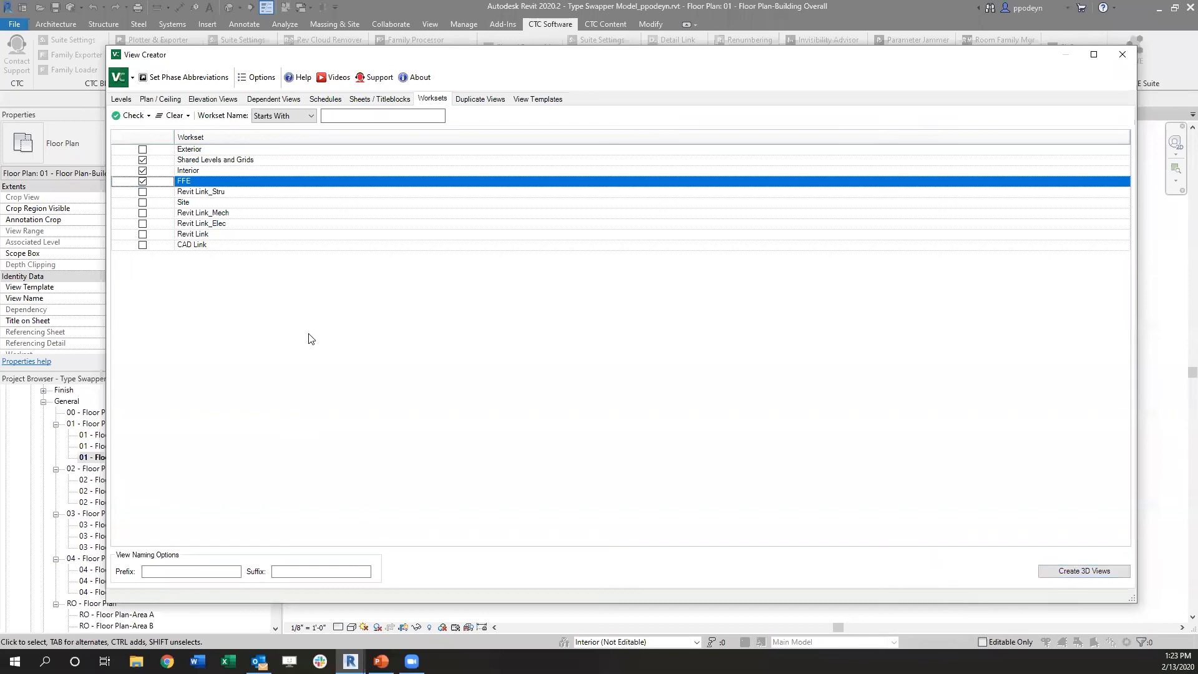
{"action": "left_click", "coordinate": [171, 571]}
{"action": "left_click", "coordinate": [1079, 573]}
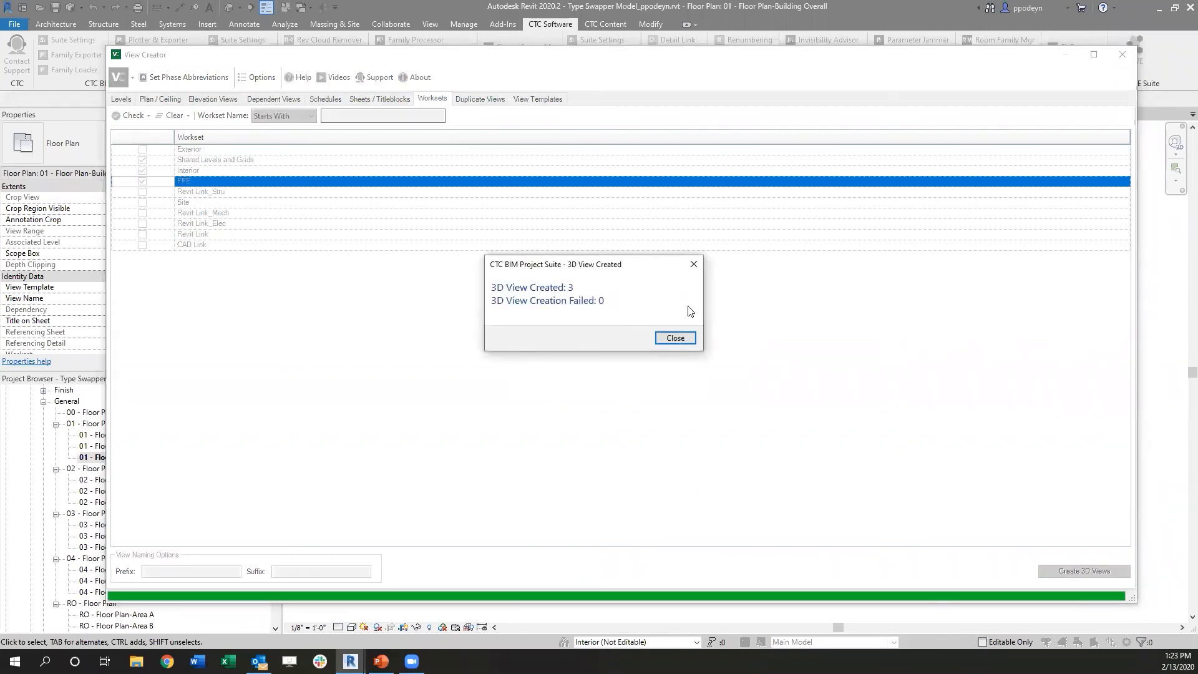
{"action": "left_click", "coordinate": [676, 338]}
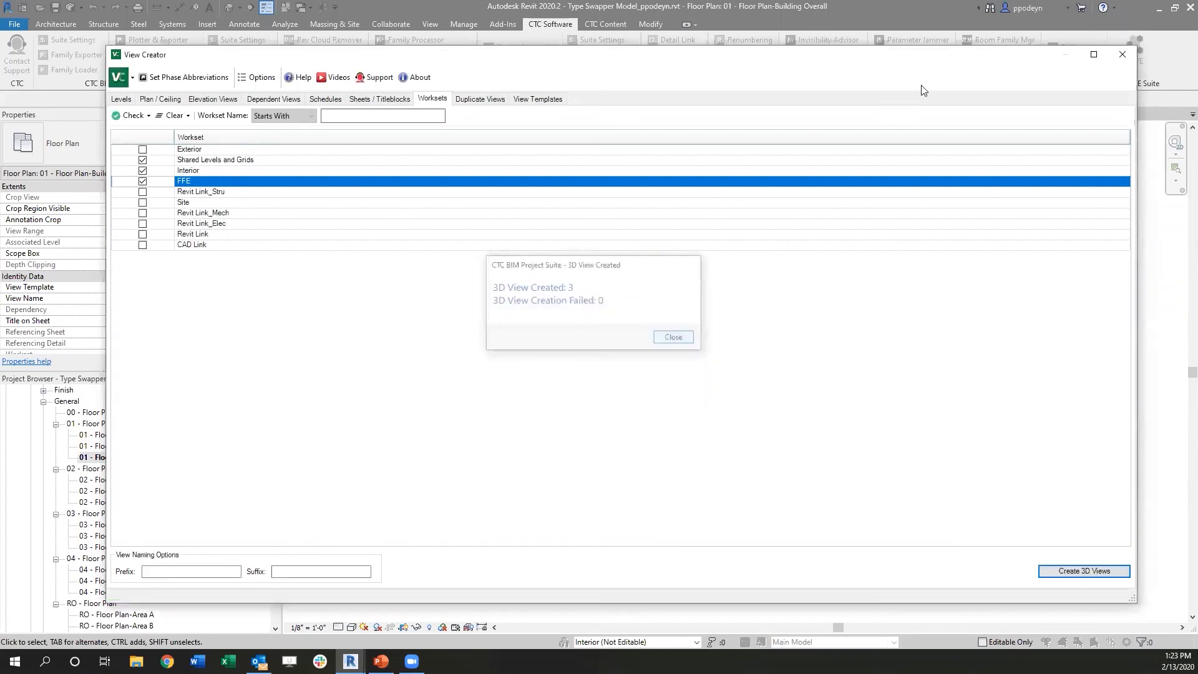
{"action": "left_click", "coordinate": [1123, 55]}
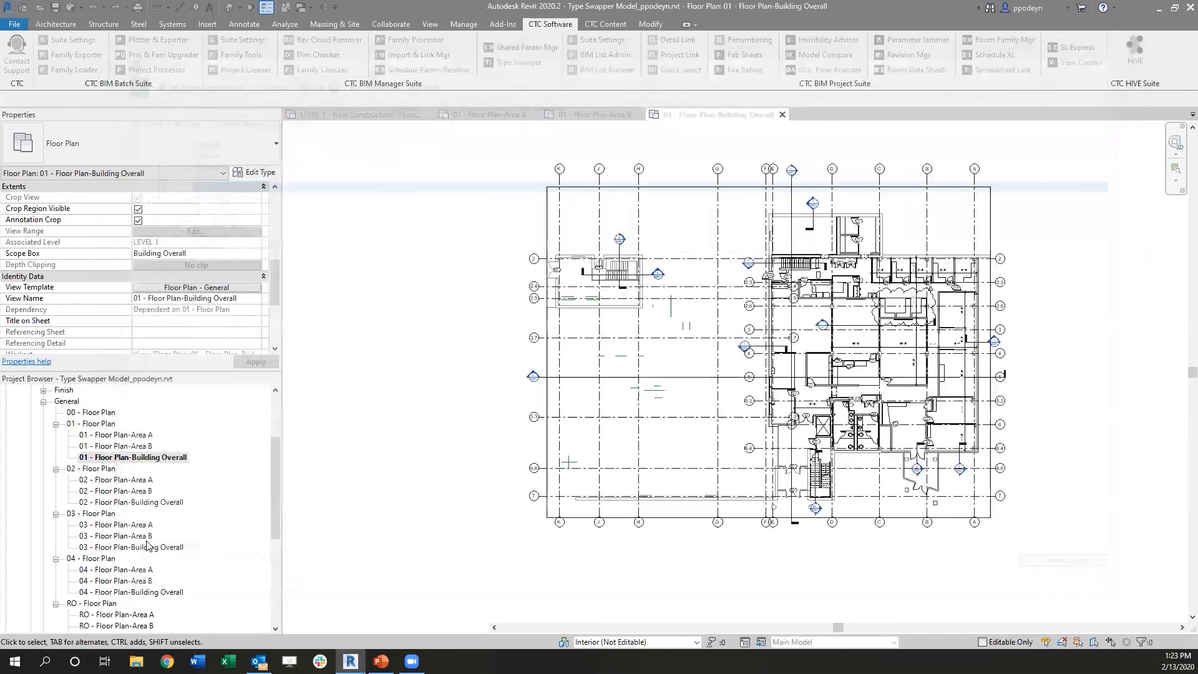
Step: Collapse the floor plans in the project browser and open the FFE, Interior and Shared Levels and Grids 3D views for inspection
{"action": "scroll", "coordinate": [45, 458], "scroll_direction": "up", "scroll_amount": 2}
{"action": "left_click", "coordinate": [43, 459]}
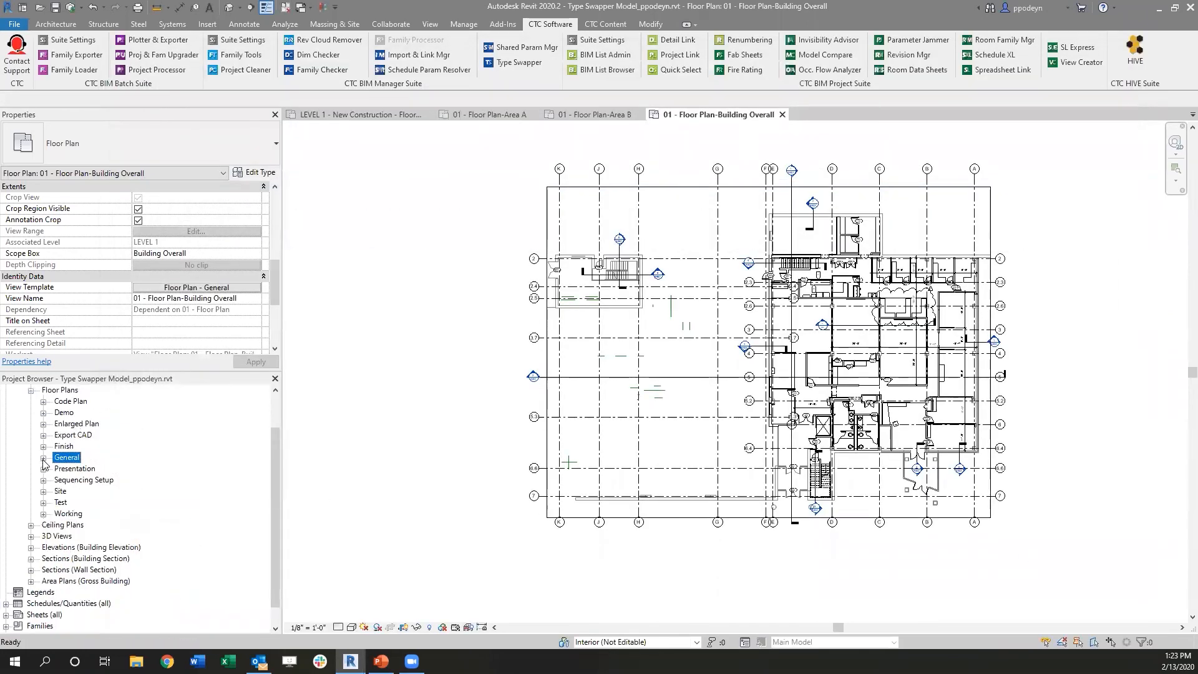
{"action": "left_click", "coordinate": [32, 513]}
{"action": "scroll", "coordinate": [73, 503], "scroll_direction": "down", "scroll_amount": 1}
{"action": "left_click", "coordinate": [43, 504]}
{"action": "left_click_drag", "start_coordinate": [274, 461], "coordinate": [272, 561]}
{"action": "double_click", "coordinate": [72, 513]}
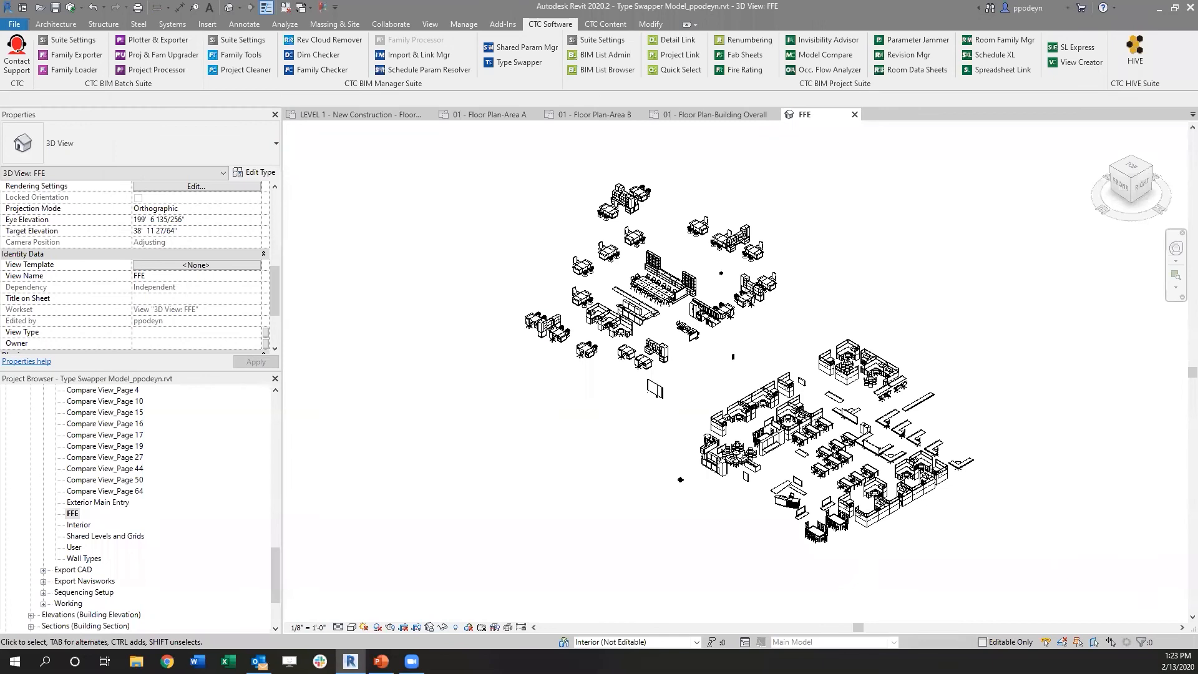
{"action": "double_click", "coordinate": [78, 525]}
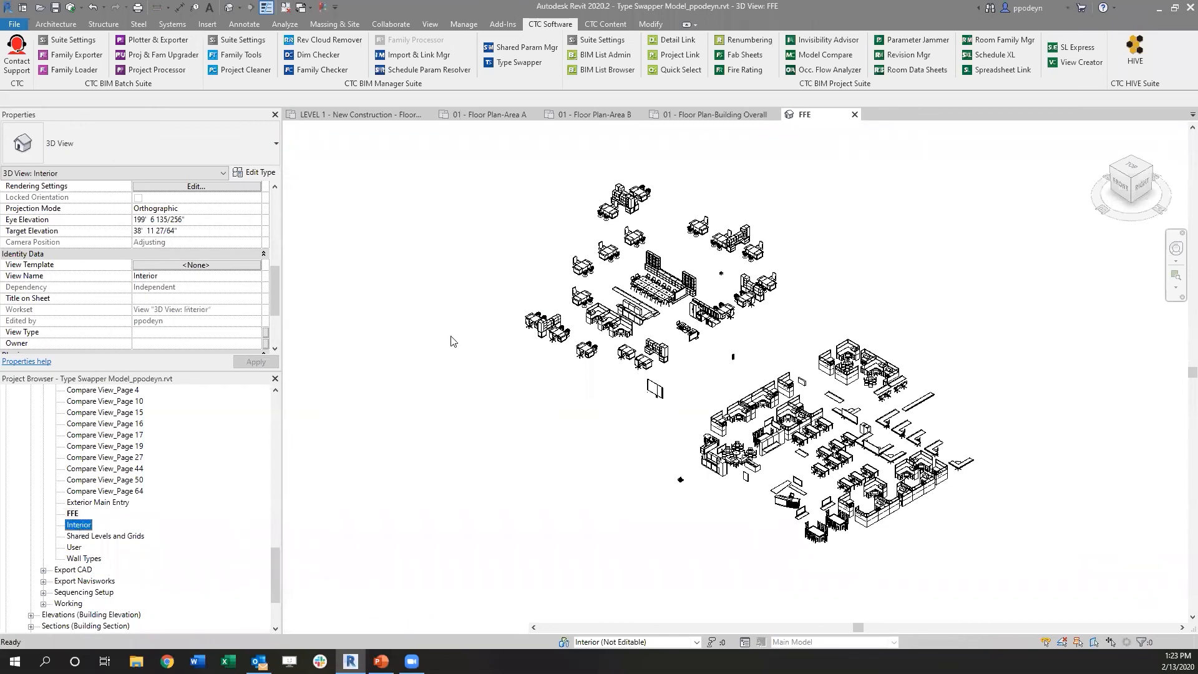
{"action": "double_click", "coordinate": [107, 536]}
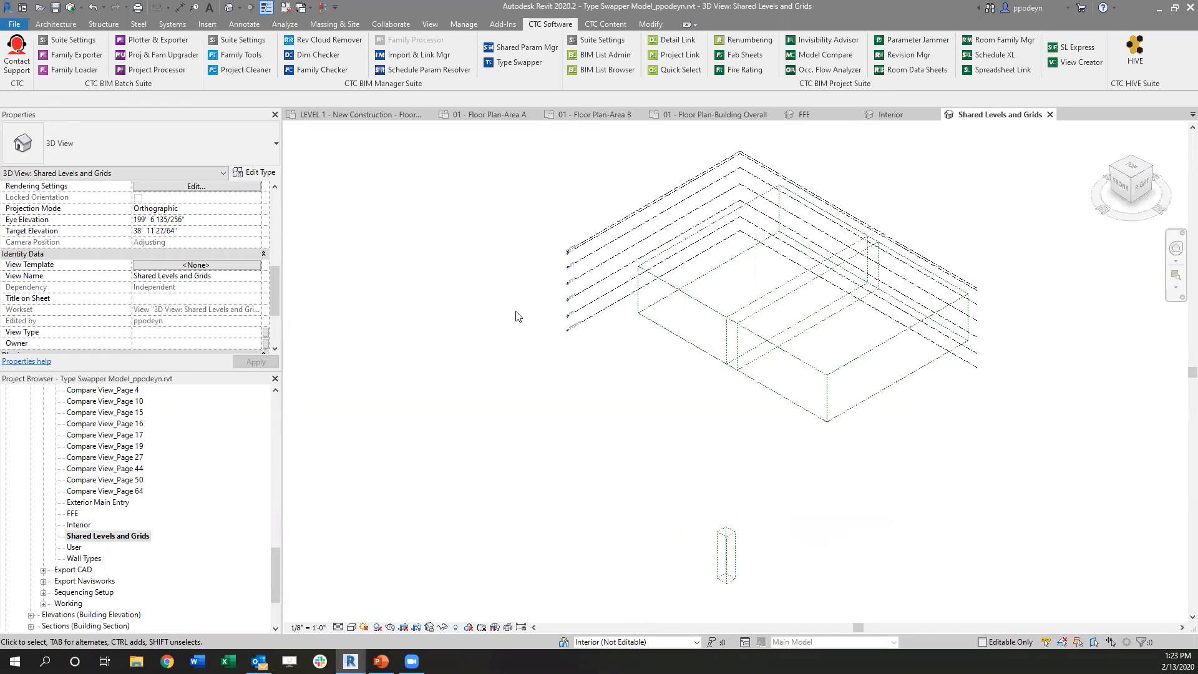
Step: Reopen View Creator and examine the Duplicate Views settings, the views available for template assignment, and the _Pre 3D Views template
{"action": "left_click", "coordinate": [1078, 64]}
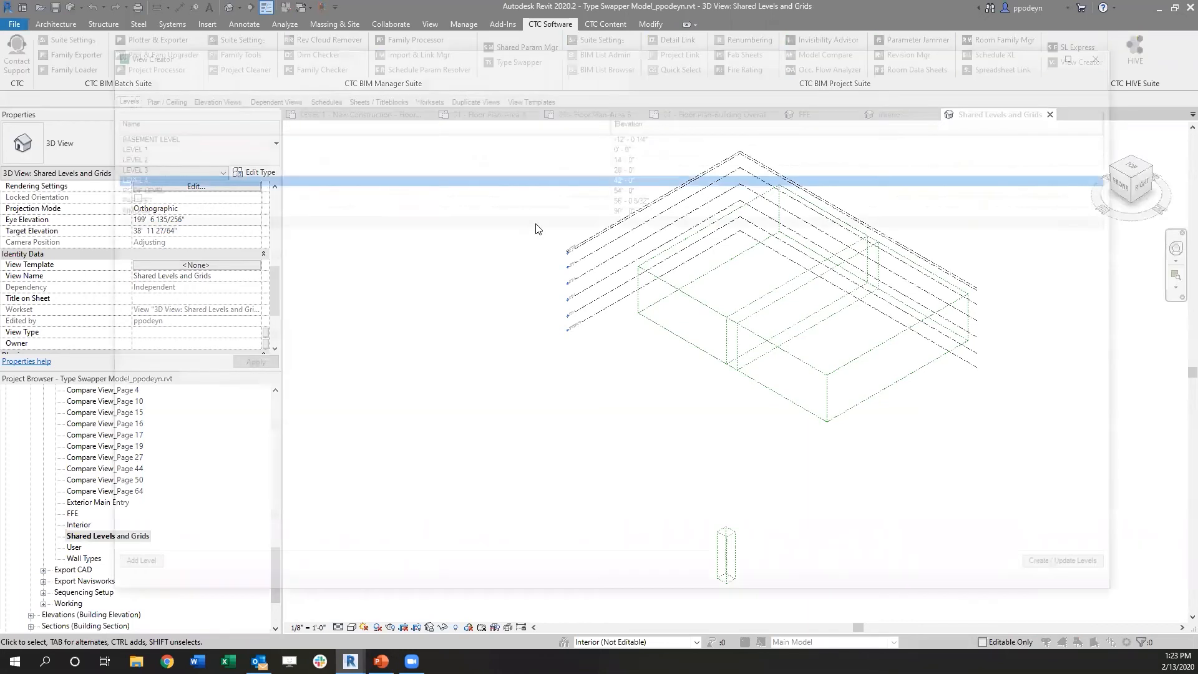
{"action": "left_click", "coordinate": [481, 99]}
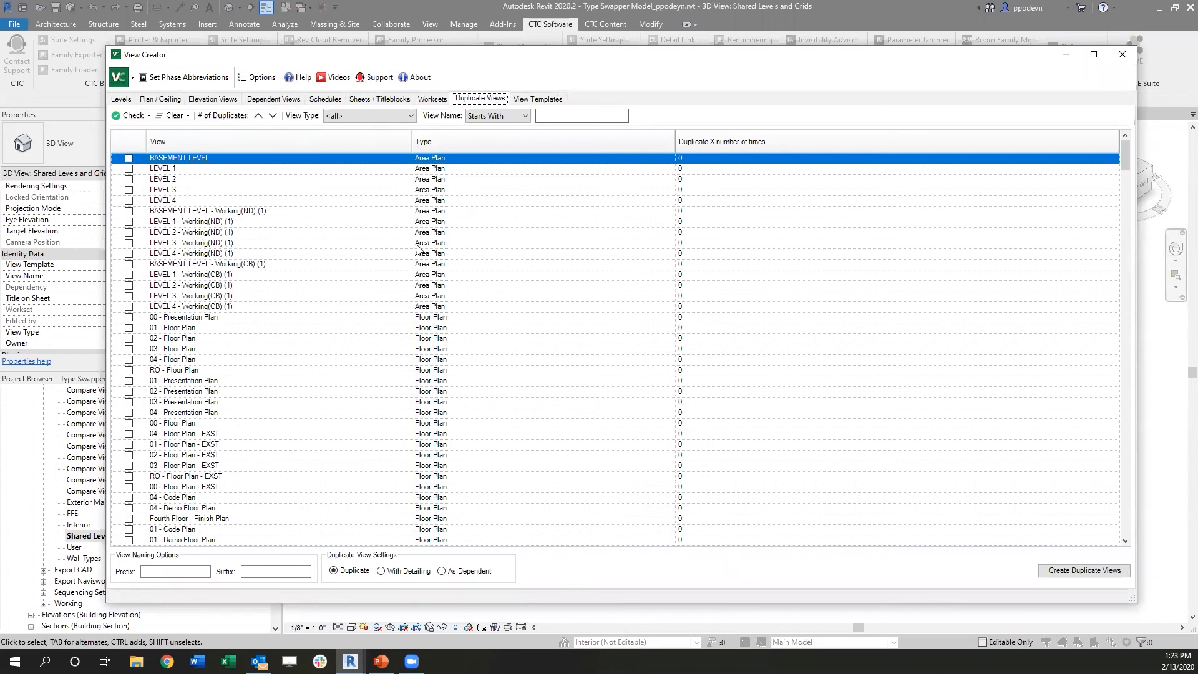
{"action": "left_click", "coordinate": [547, 98]}
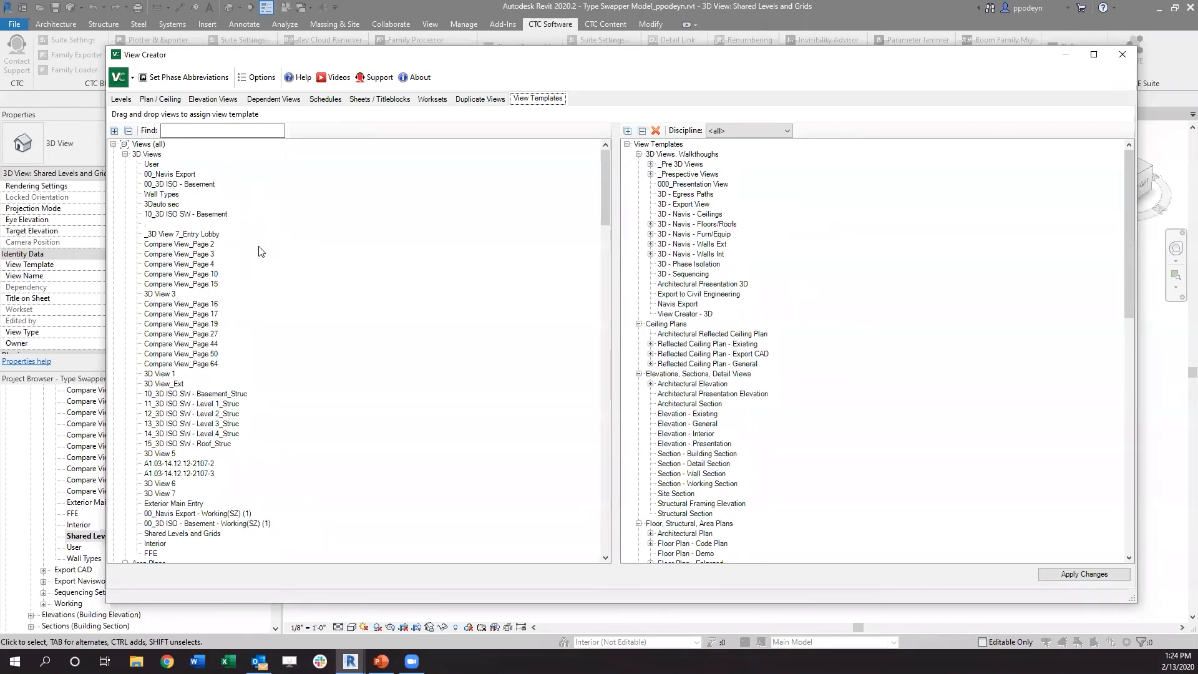
{"action": "mouse_move", "coordinate": [604, 174]}
{"action": "left_mouse_down"}
{"action": "mouse_move", "coordinate": [595, 258]}
{"action": "mouse_move", "coordinate": [600, 173]}
{"action": "left_mouse_up"}
{"action": "scroll", "coordinate": [156, 281], "scroll_direction": "down", "scroll_amount": 9}
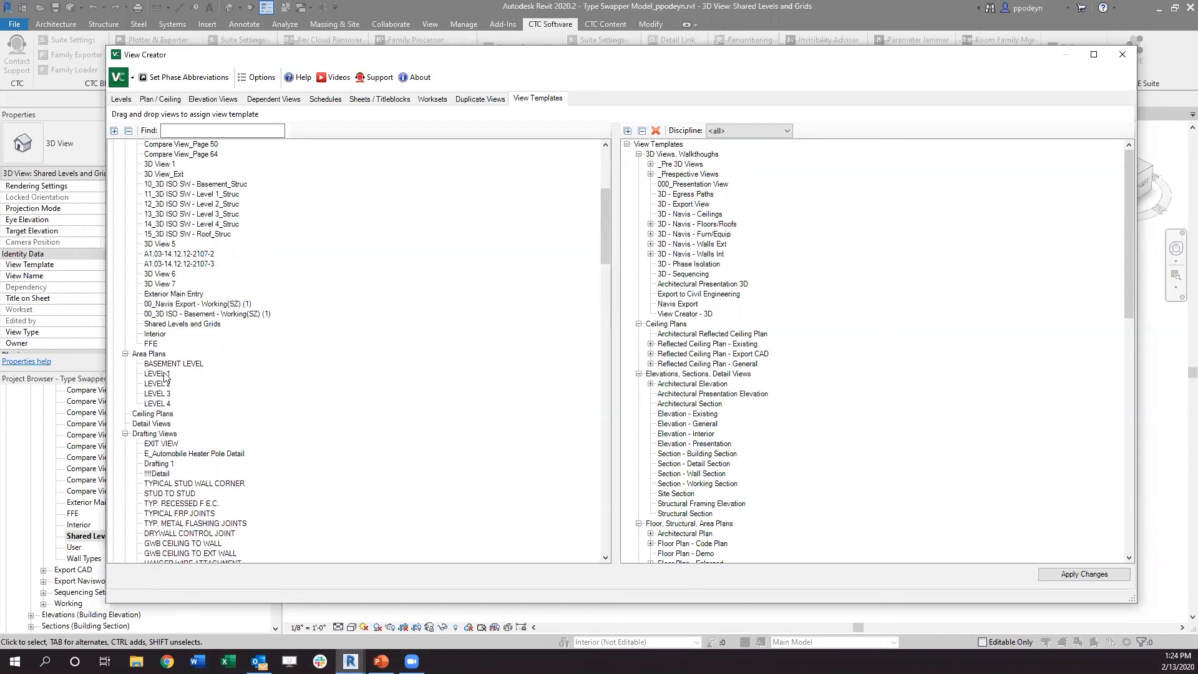
{"action": "scroll", "coordinate": [231, 382], "scroll_direction": "up", "scroll_amount": 5}
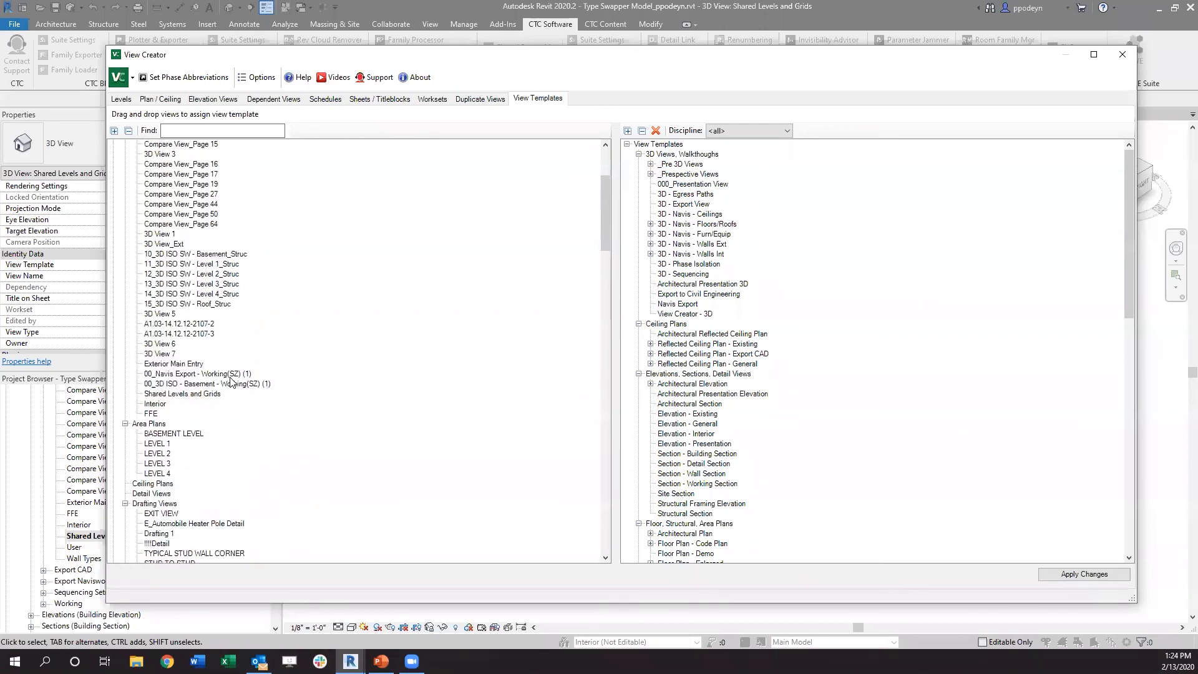
{"action": "scroll", "coordinate": [277, 332], "scroll_direction": "up", "scroll_amount": 4}
{"action": "left_click_drag", "start_coordinate": [605, 176], "coordinate": [595, 372]}
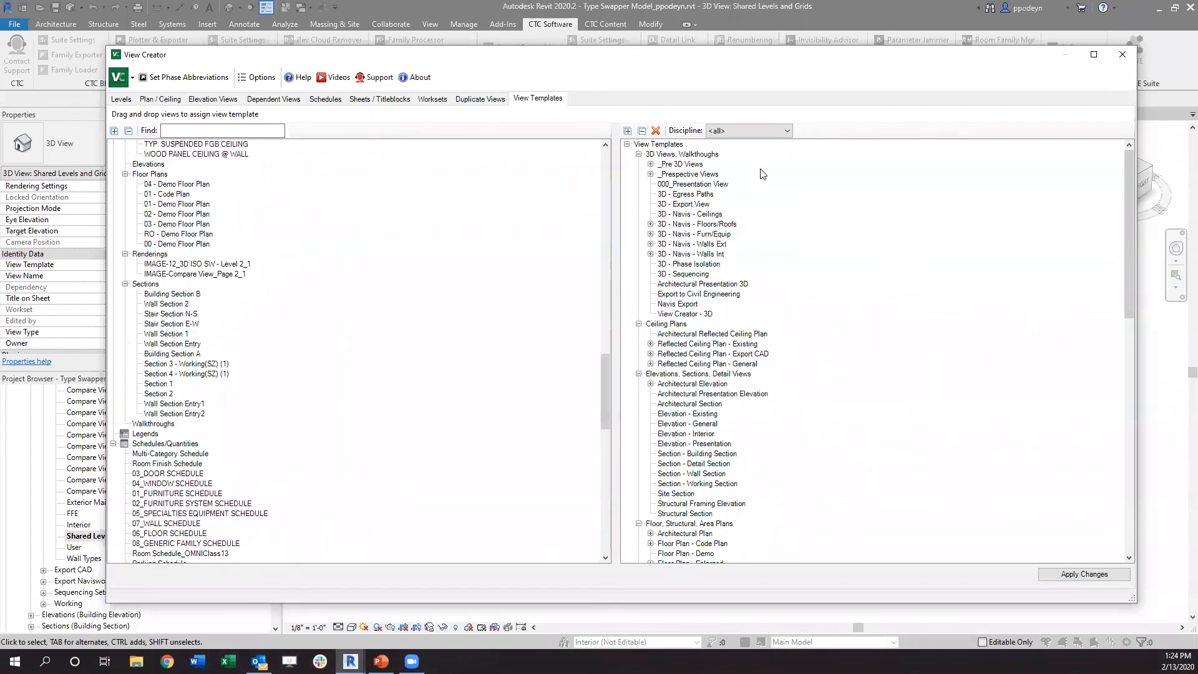
{"action": "left_click", "coordinate": [651, 164]}
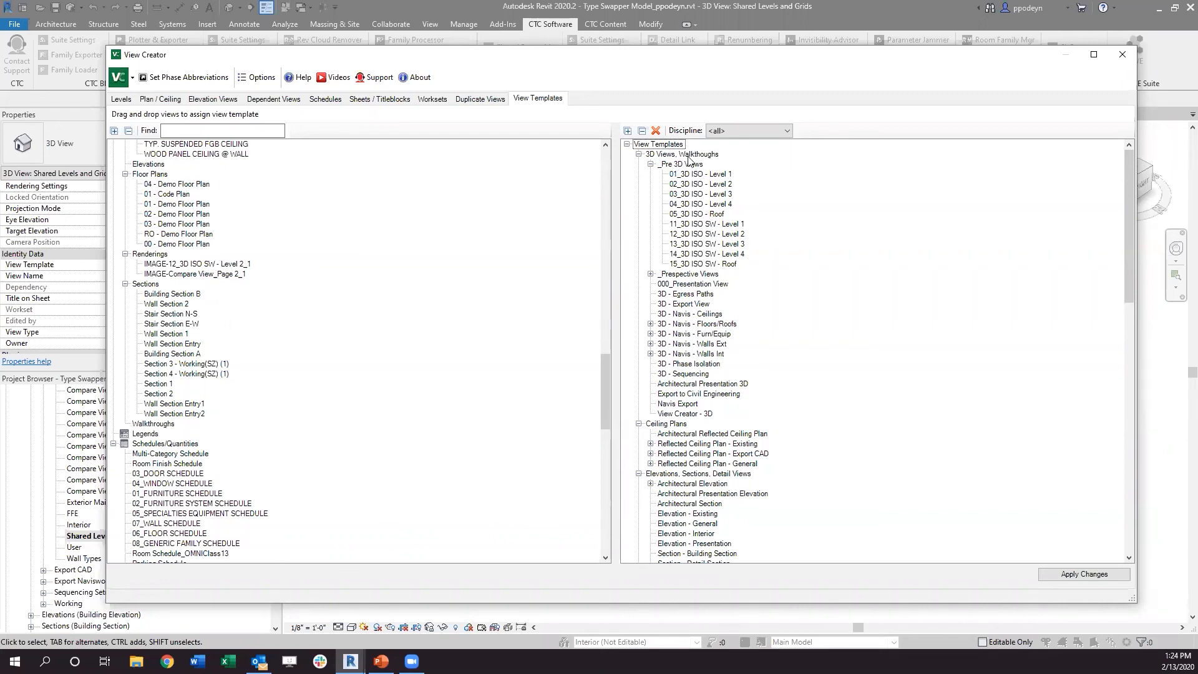
Step: Assign the Floor Plan - Demo view template to 01 - Code Plan and all listed Demo Floor Plan views, apply it, and close View Creator
{"action": "scroll", "coordinate": [686, 206], "scroll_direction": "down", "scroll_amount": 9}
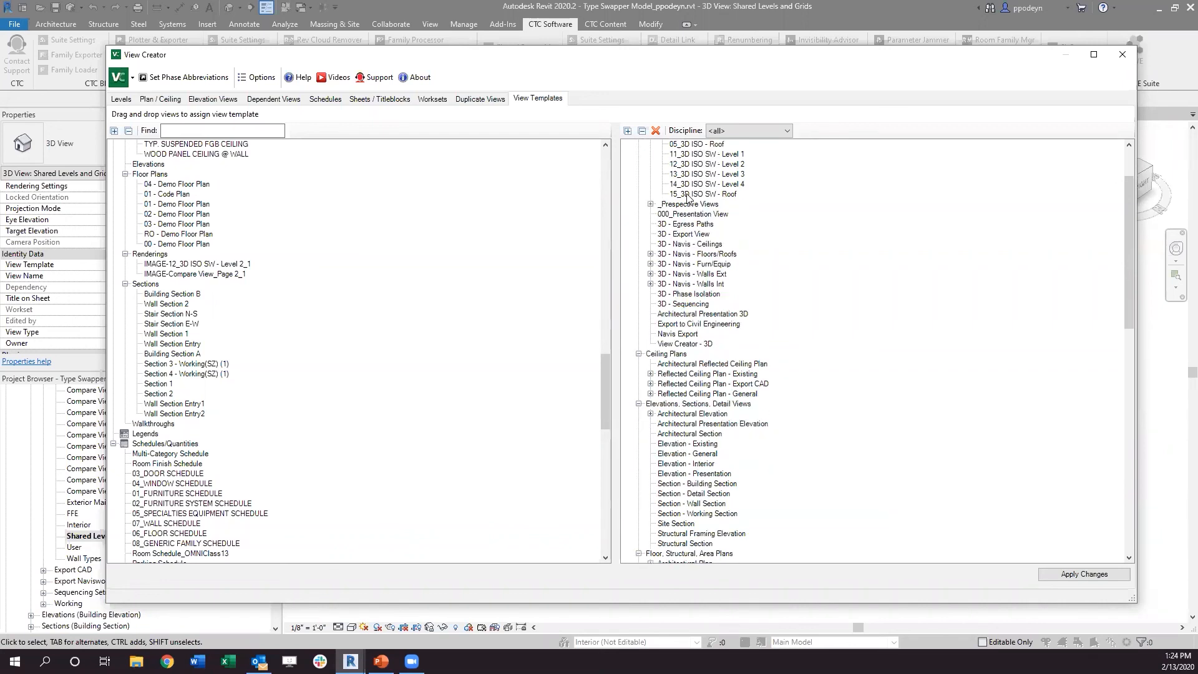
{"action": "left_click", "coordinate": [190, 185]}
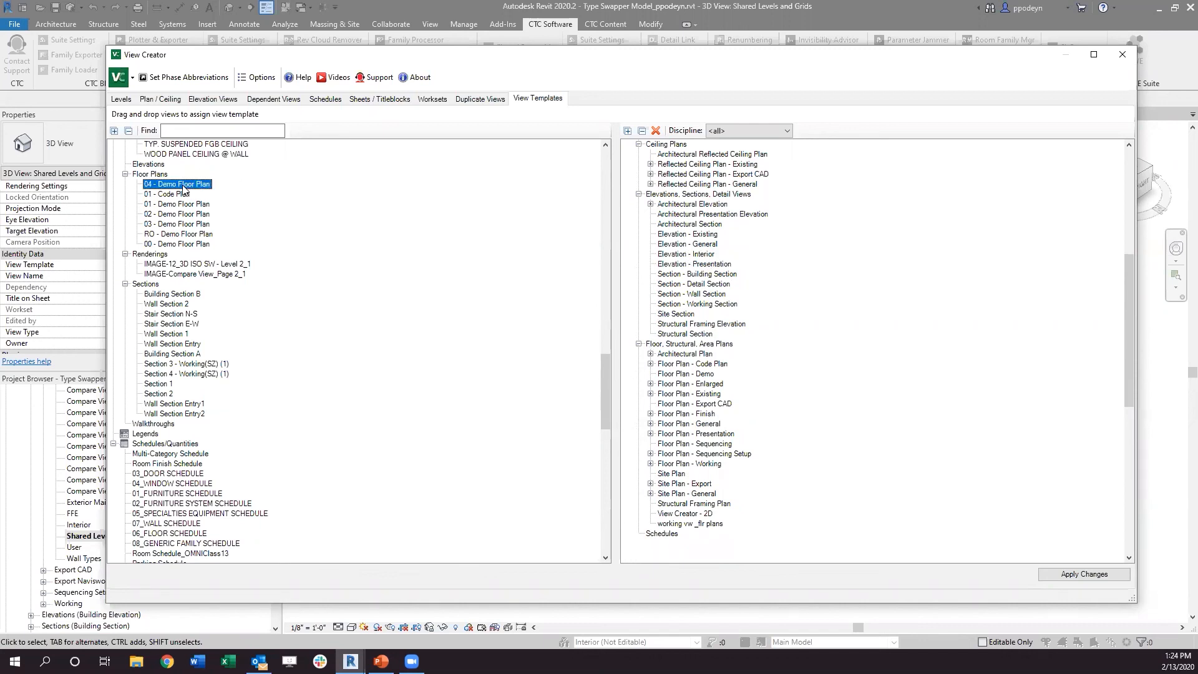
{"action": "left_click", "coordinate": [181, 243], "text": "shift"}
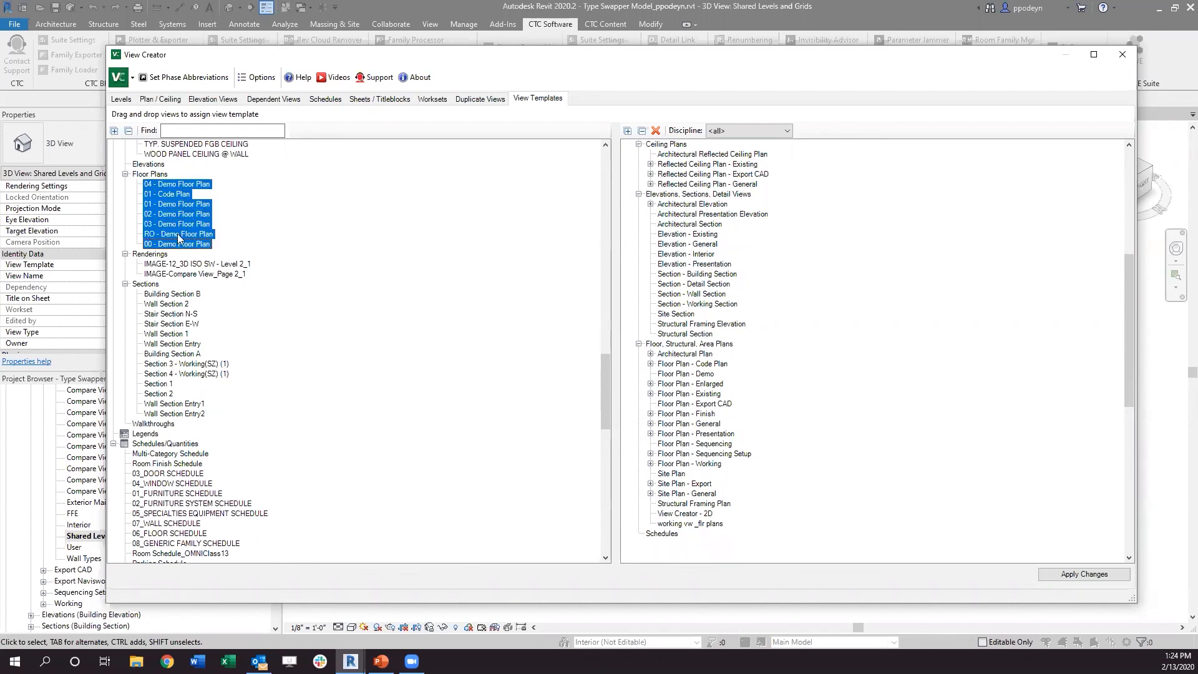
{"action": "left_click_drag", "start_coordinate": [673, 400], "coordinate": [691, 377]}
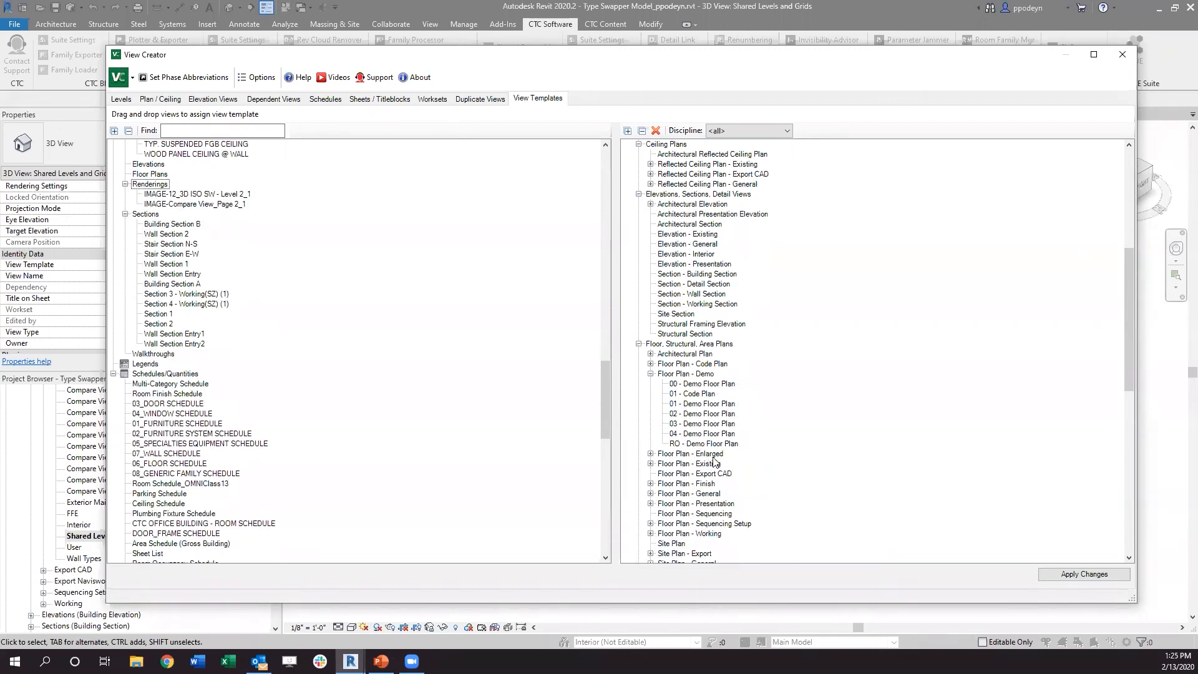
{"action": "left_click", "coordinate": [1082, 574]}
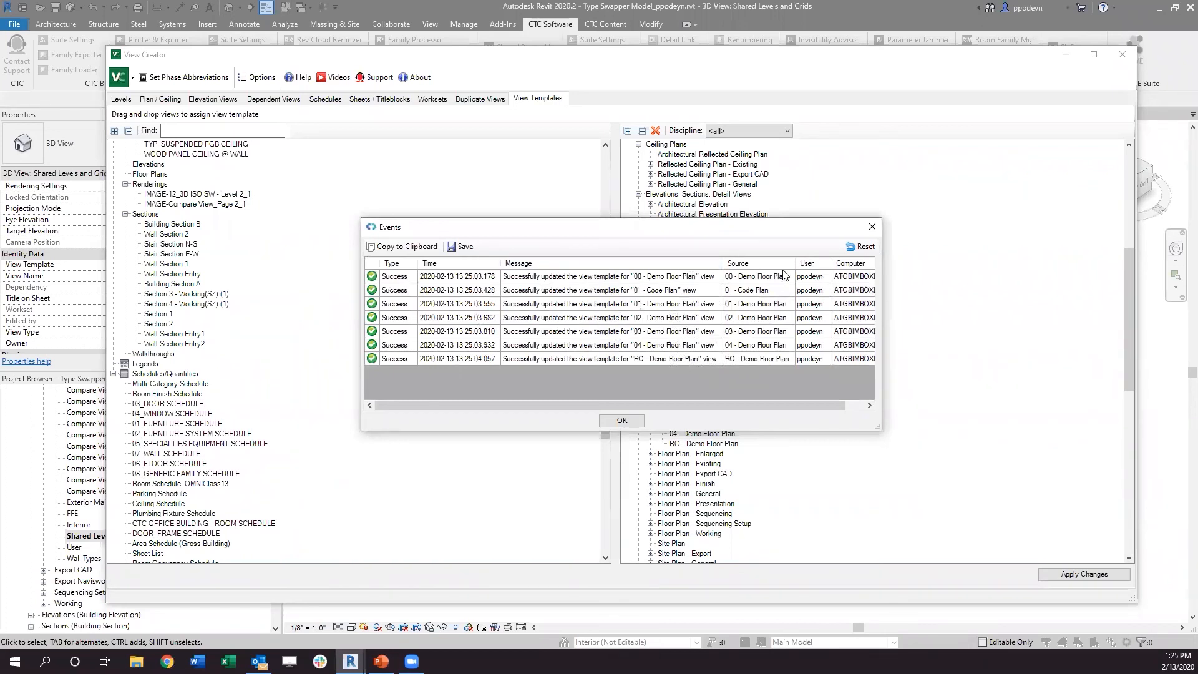
{"action": "left_click", "coordinate": [620, 421]}
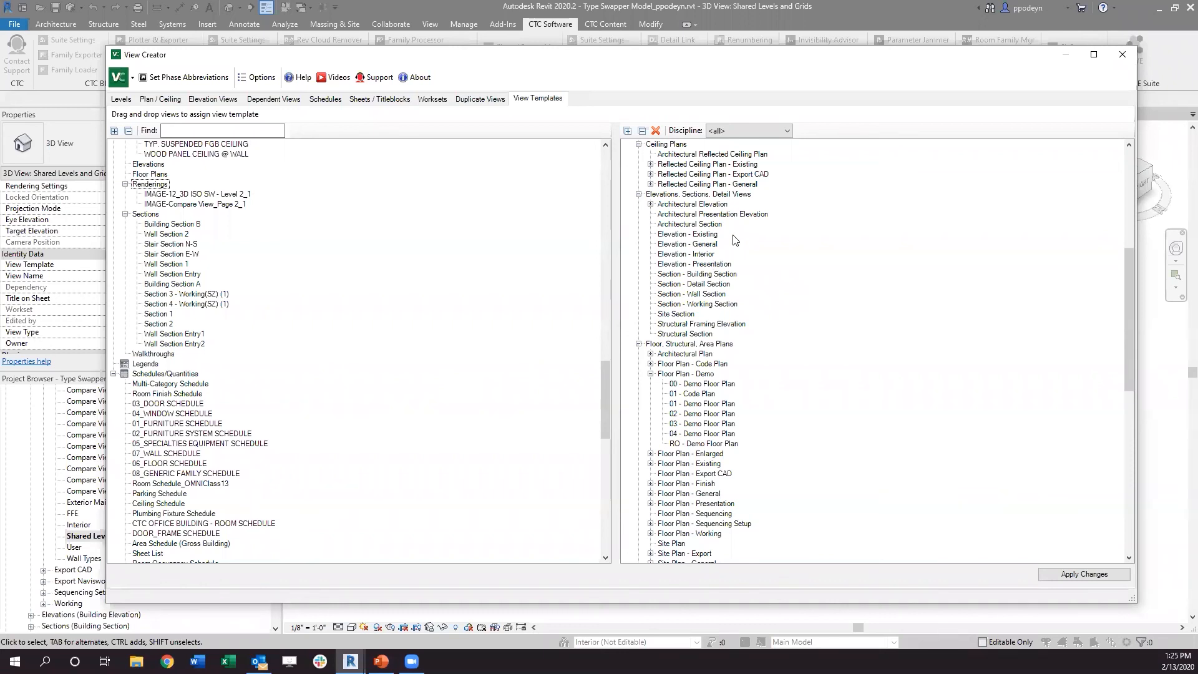
{"action": "left_click", "coordinate": [696, 494]}
{"action": "scroll", "coordinate": [697, 497], "scroll_direction": "down", "scroll_amount": 3}
{"action": "scroll", "coordinate": [697, 497], "scroll_direction": "up", "scroll_amount": 9}
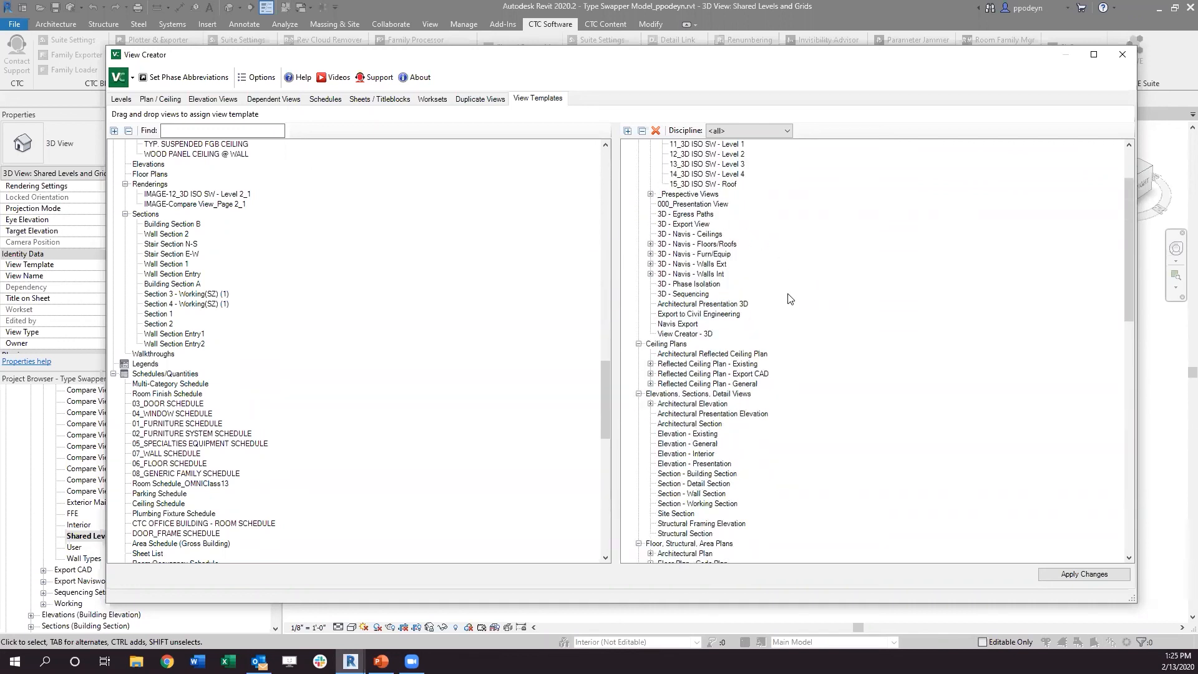
{"action": "left_click", "coordinate": [1122, 55]}
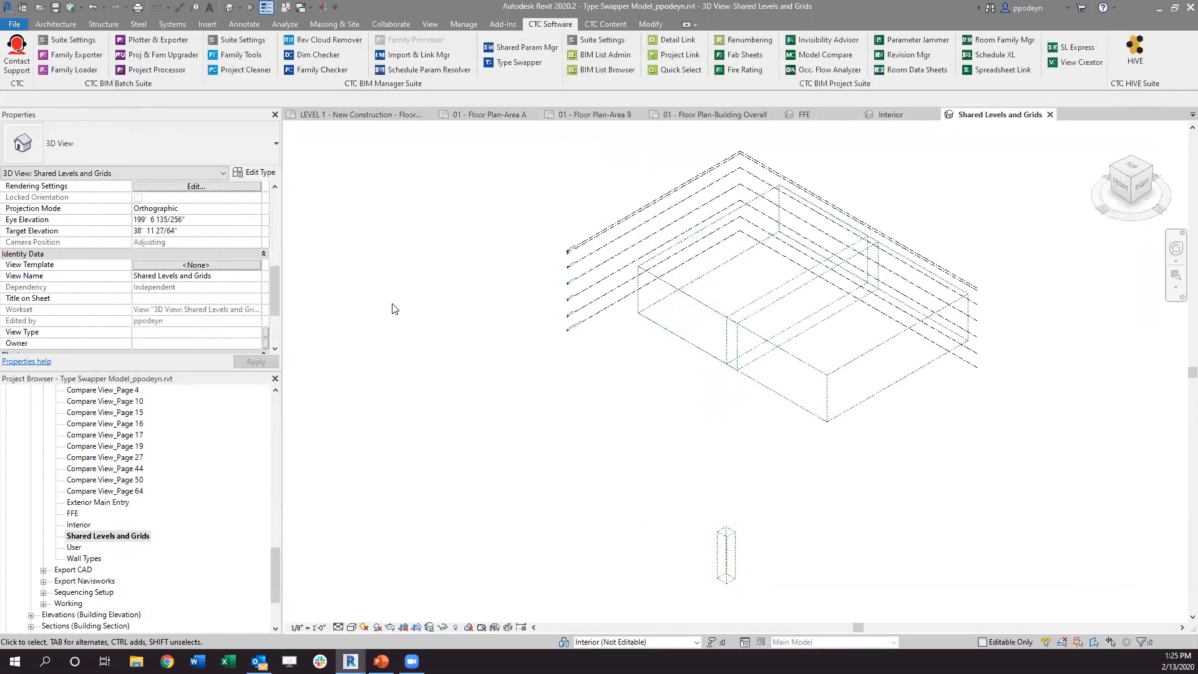